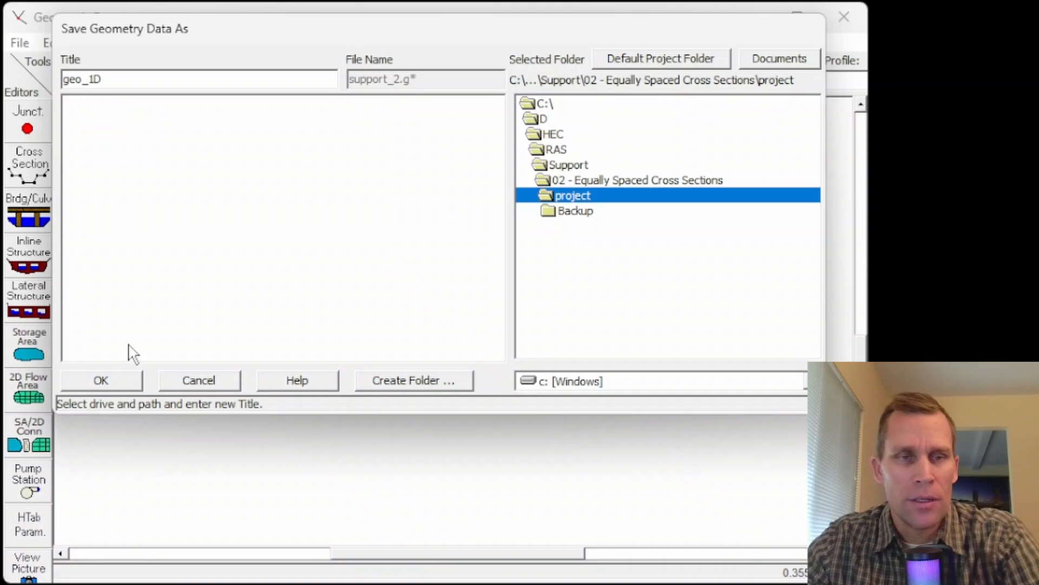
Step: Save the geometry data in the project folder under the title geo_1D
{"action": "left_click", "coordinate": [111, 379]}
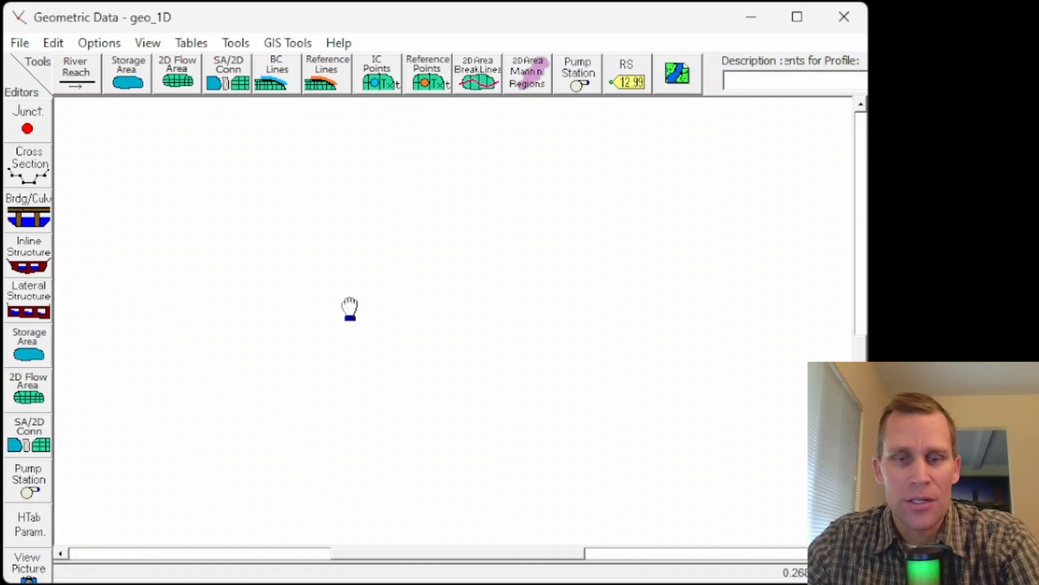
Step: Draw a five-point river reach curving from the upper part of the empty schematic down to its lower part
{"action": "left_click", "coordinate": [78, 75]}
{"action": "left_click", "coordinate": [142, 151]}
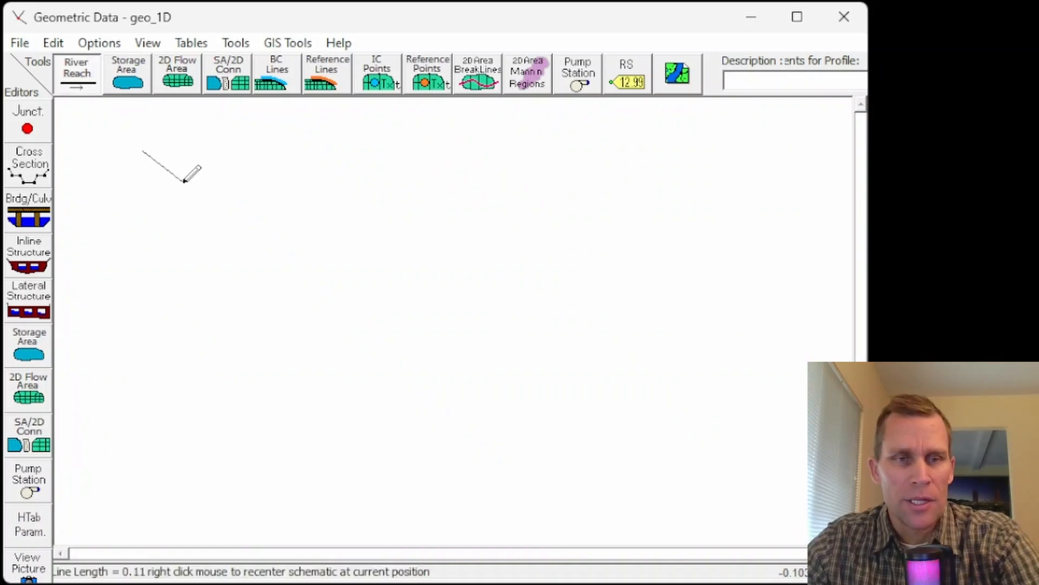
{"action": "left_click", "coordinate": [186, 183]}
{"action": "left_click", "coordinate": [218, 255]}
{"action": "left_click", "coordinate": [223, 360]}
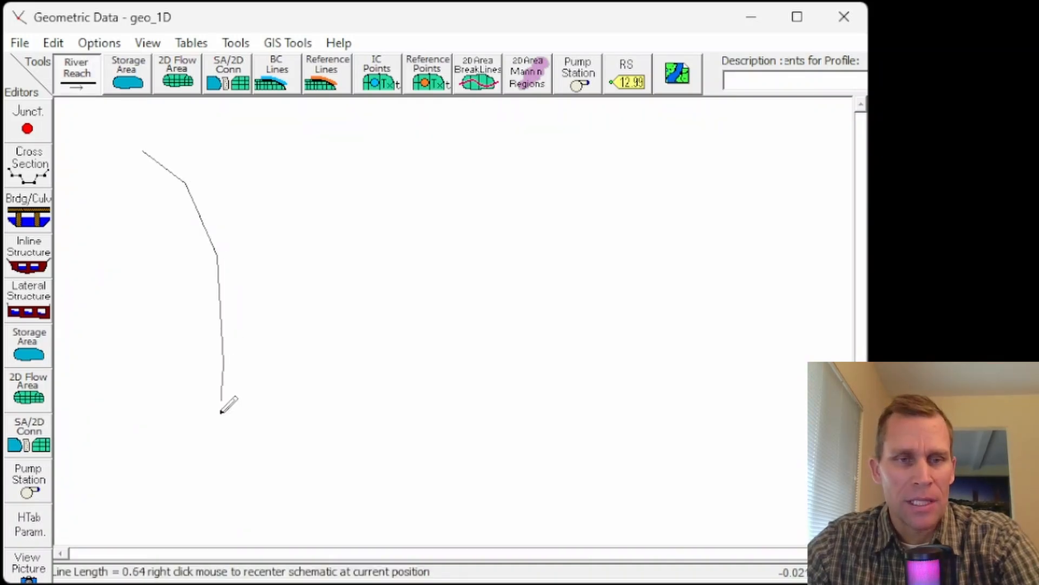
{"action": "double_click", "coordinate": [202, 488]}
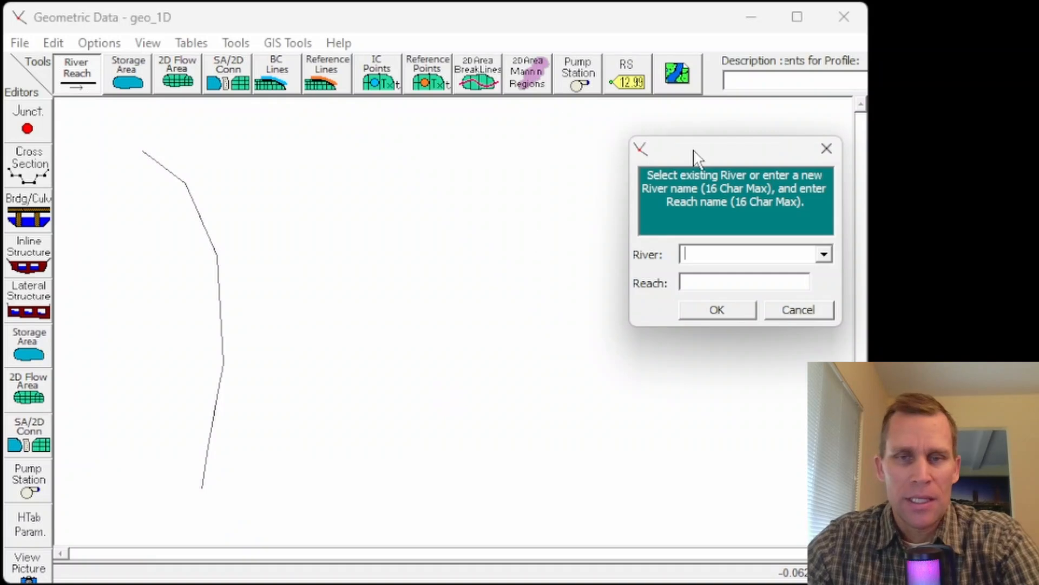
Step: Name the new river River A and its reach Reach 1
{"action": "left_click_drag", "start_coordinate": [697, 157], "coordinate": [361, 128]}
{"action": "type", "text": "River A"}
{"action": "key", "text": "Tab"}
{"action": "type", "text": "Reac"}
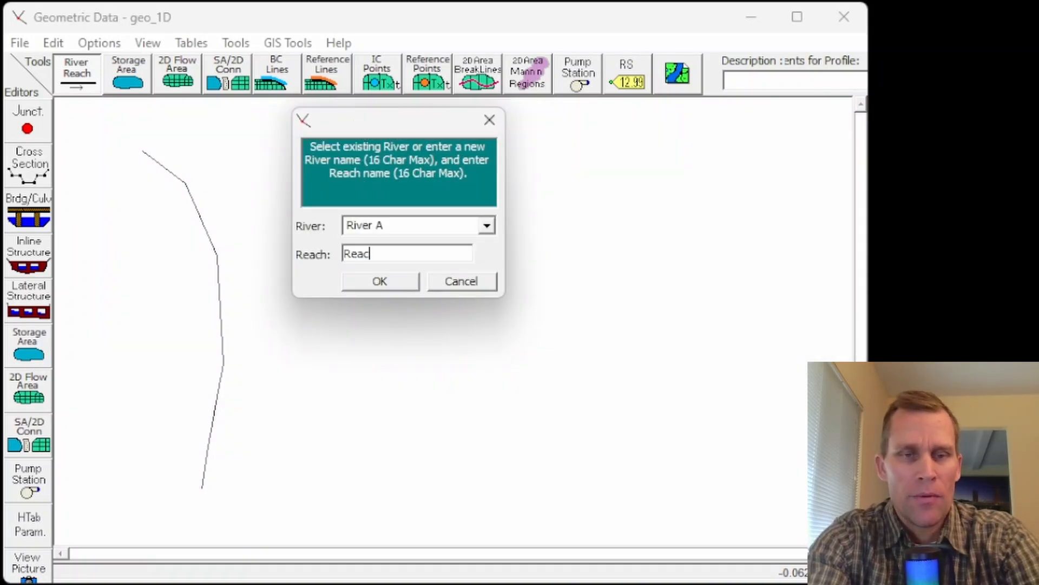
{"action": "type", "text": "h 1"}
{"action": "key", "text": "Return"}
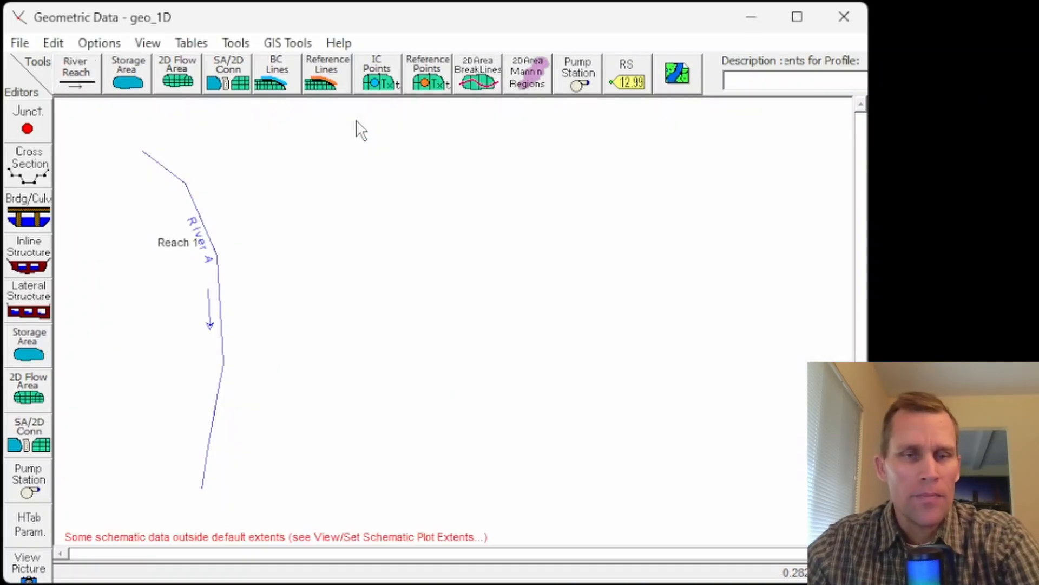
Step: Add a new cross section at river station 0 on Reach 1 of River A
{"action": "left_click", "coordinate": [30, 167]}
{"action": "left_click_drag", "start_coordinate": [452, 6], "coordinate": [565, 9]}
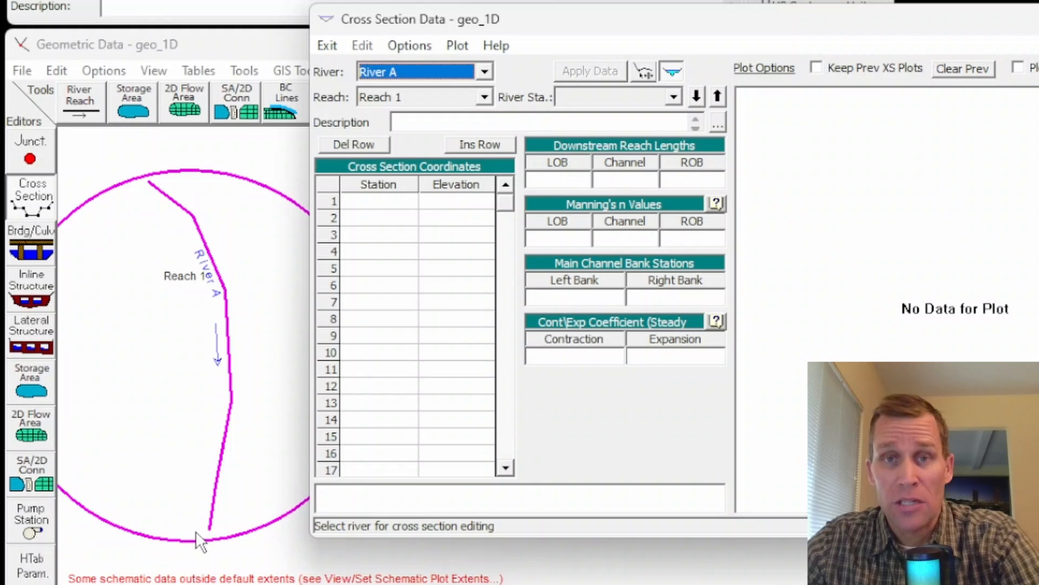
{"action": "left_click", "coordinate": [409, 47]}
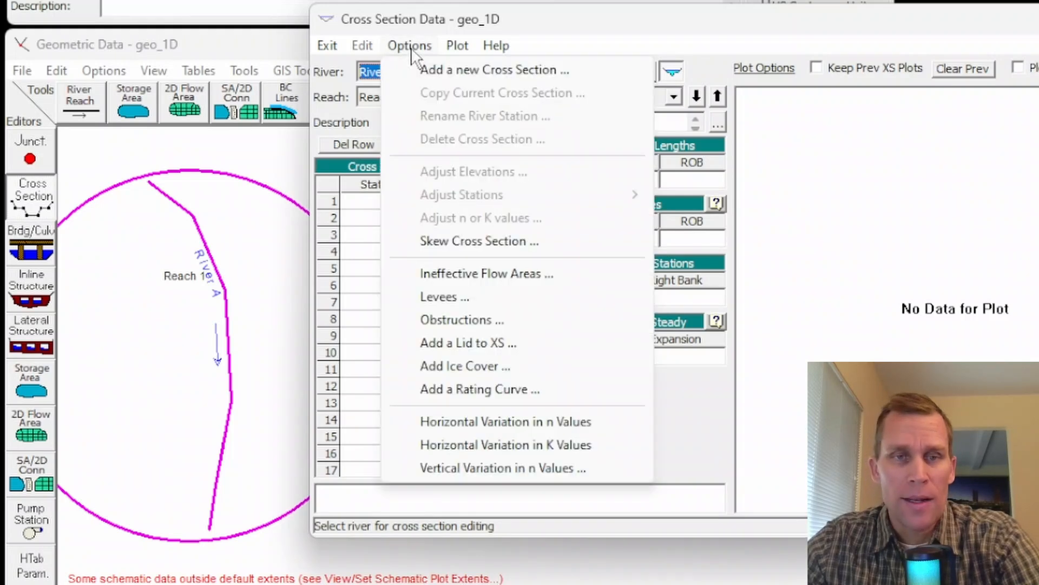
{"action": "left_click", "coordinate": [433, 71]}
{"action": "left_click_drag", "start_coordinate": [743, 266], "coordinate": [490, 189]}
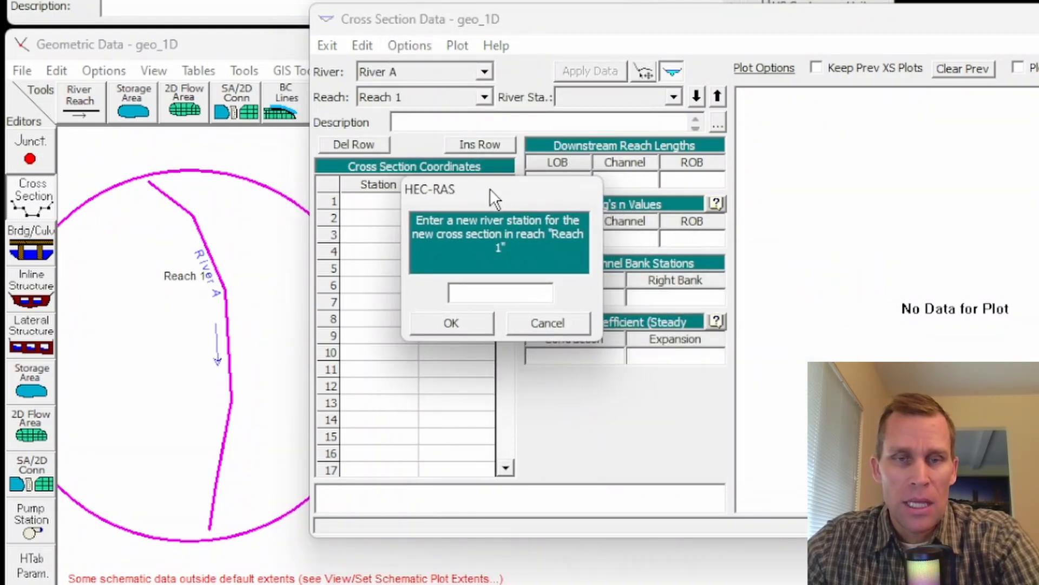
{"action": "left_click", "coordinate": [472, 330]}
{"action": "left_click_drag", "start_coordinate": [560, 19], "coordinate": [537, 12]}
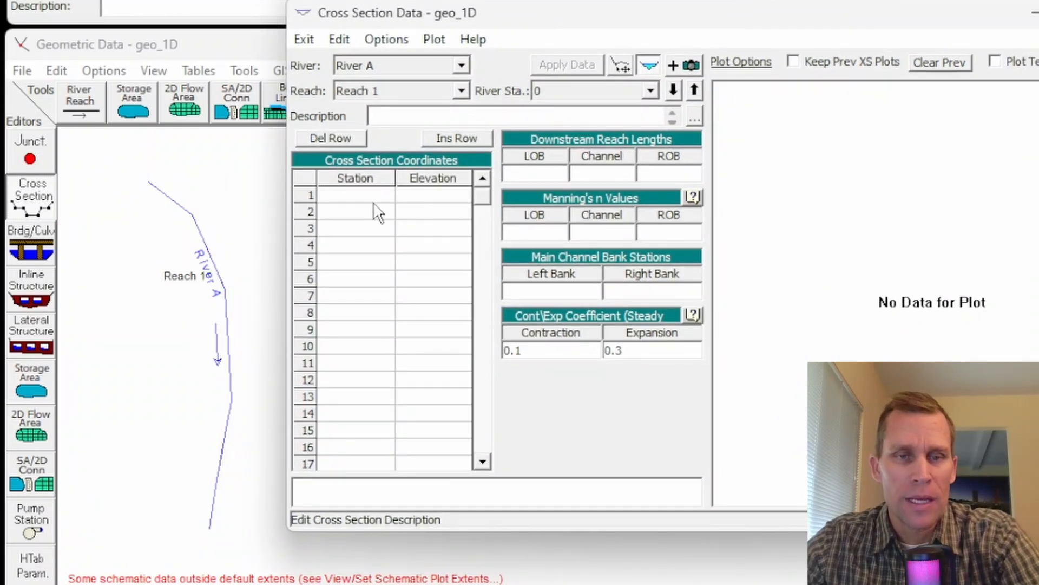
Step: Paste the eight copied station-elevation points, stations 0 to 210, into the coordinates table of cross section 0
{"action": "left_click_drag", "start_coordinate": [371, 199], "coordinate": [412, 368]}
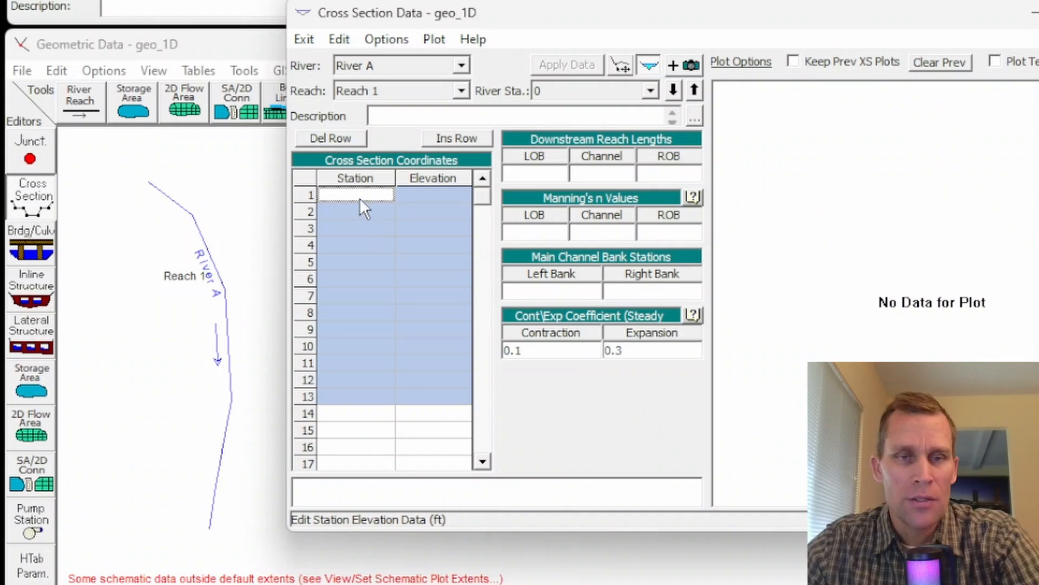
{"action": "left_click", "coordinate": [360, 198]}
{"action": "left_click_drag", "start_coordinate": [364, 208], "coordinate": [418, 390]}
{"action": "key", "text": "ctrl+v"}
{"action": "left_click", "coordinate": [391, 350]}
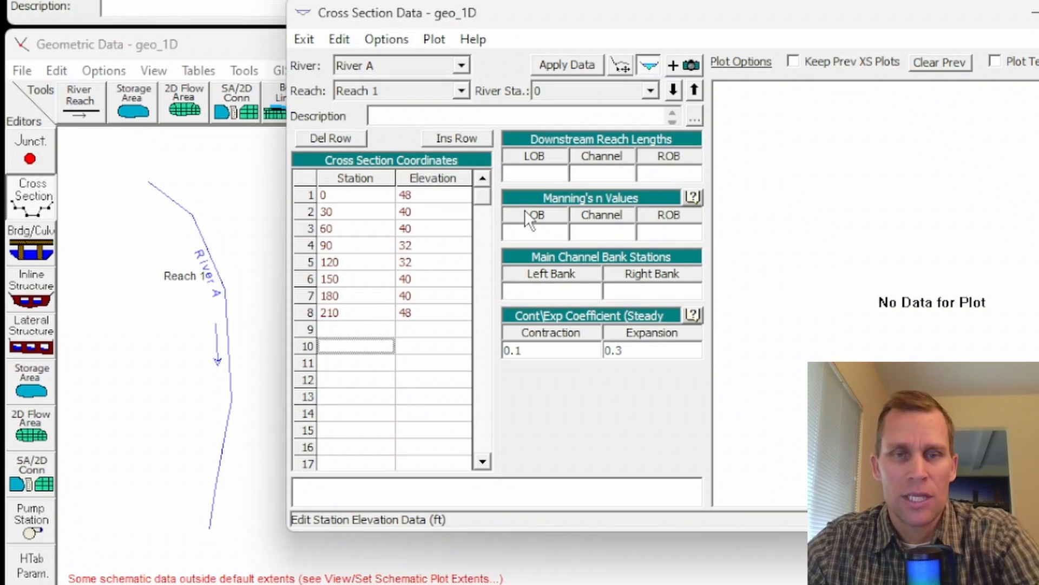
Step: Set cross section 0's downstream reach lengths to 0 for the left overbank, channel and right overbank
{"action": "left_click", "coordinate": [539, 174]}
{"action": "type", "text": "0"}
{"action": "key", "text": "Tab"}
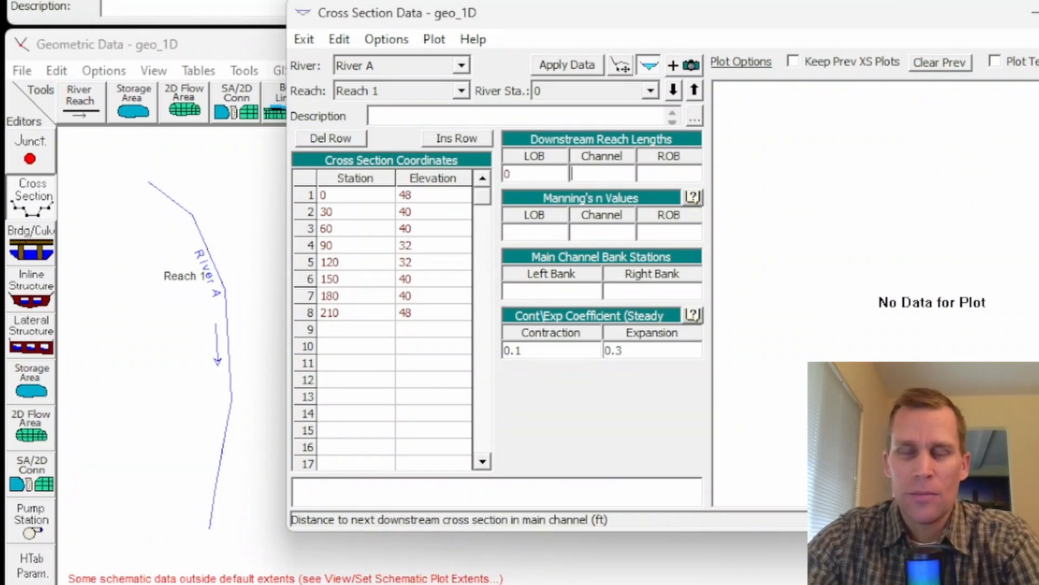
{"action": "type", "text": "0"}
{"action": "key", "text": "Tab"}
{"action": "type", "text": "0"}
{"action": "key", "text": "Tab"}
Step: Set the Manning's n values of cross section 0 to 0.05 for both overbanks and 0.03 for the channel
{"action": "type", "text": "0.0"}
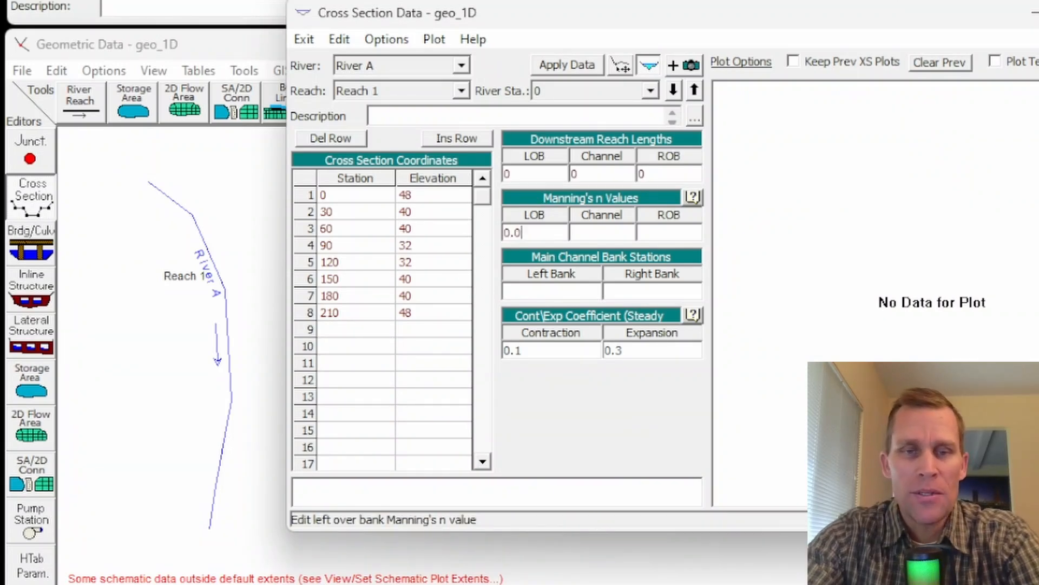
{"action": "type", "text": "5"}
{"action": "key", "text": "Tab"}
{"action": "type", "text": "0.0"}
{"action": "key", "text": "Tab"}
{"action": "type", "text": "0.05"}
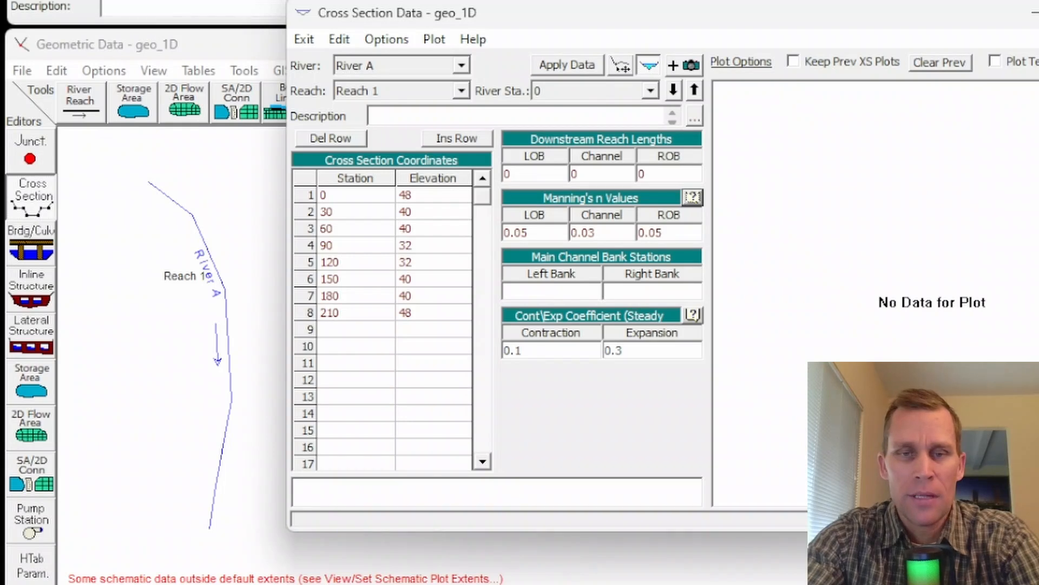
{"action": "key", "text": "Tab"}
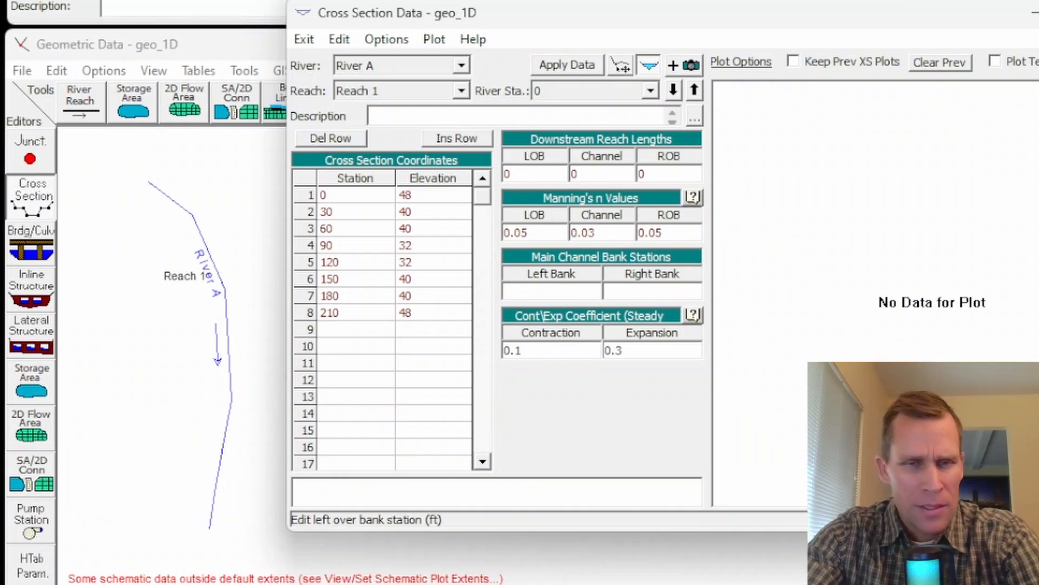
Step: Set the main channel bank stations of cross section 0 to 60 left and 150 right, and apply the data
{"action": "type", "text": "60"}
{"action": "key", "text": "Tab"}
{"action": "type", "text": "150"}
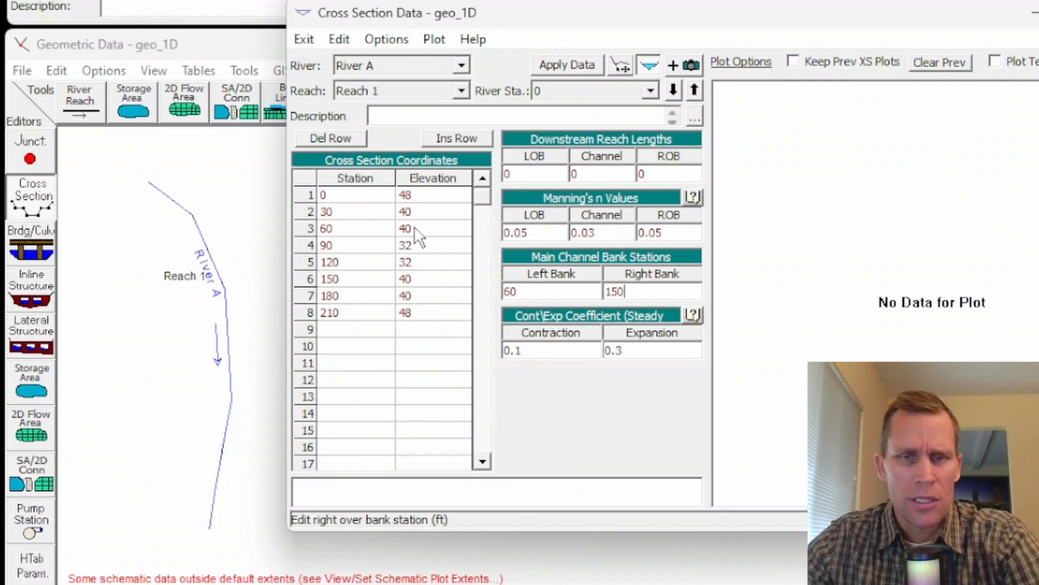
{"action": "left_click", "coordinate": [580, 64]}
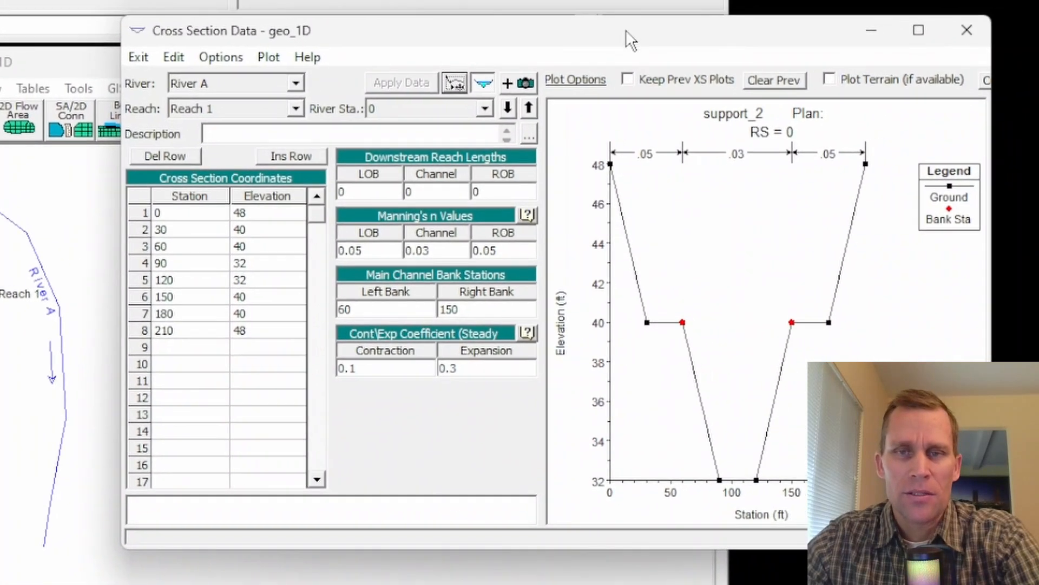
Step: Add a second cross section at river station 100 on Reach 1
{"action": "left_click_drag", "start_coordinate": [626, 30], "coordinate": [605, 24]}
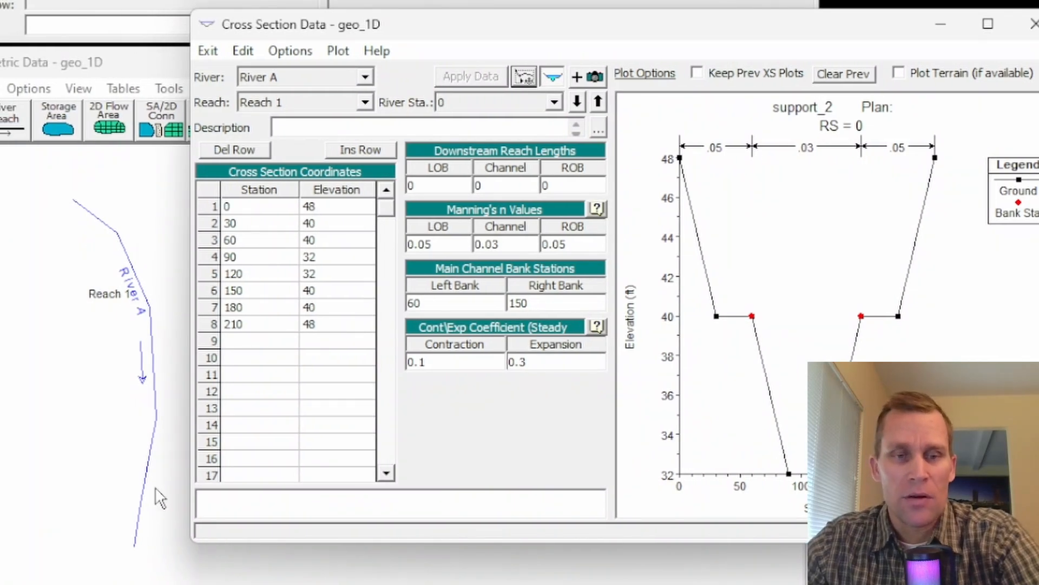
{"action": "left_click", "coordinate": [293, 51]}
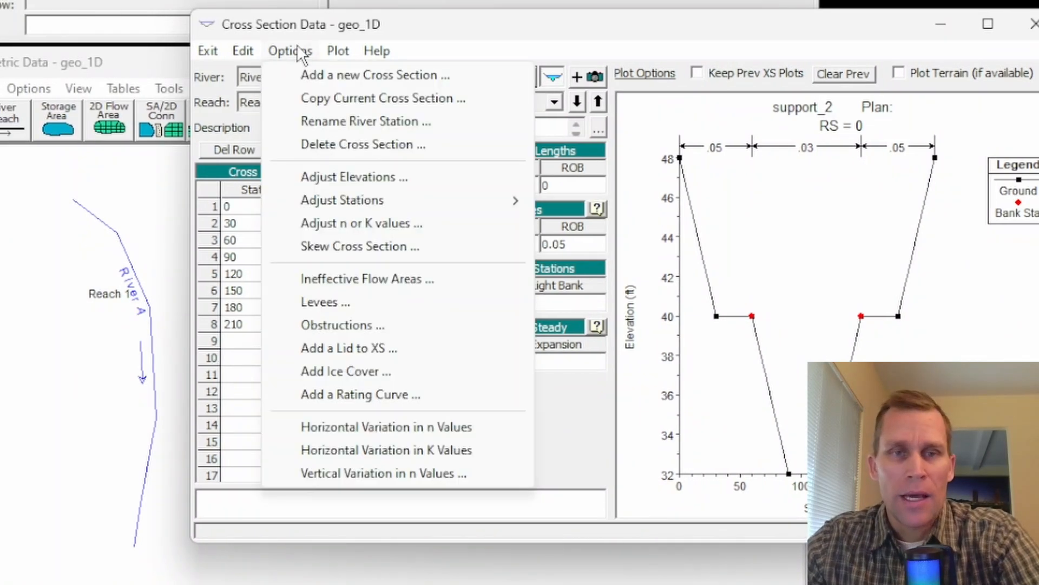
{"action": "left_click", "coordinate": [325, 81]}
{"action": "left_click_drag", "start_coordinate": [639, 277], "coordinate": [489, 230]}
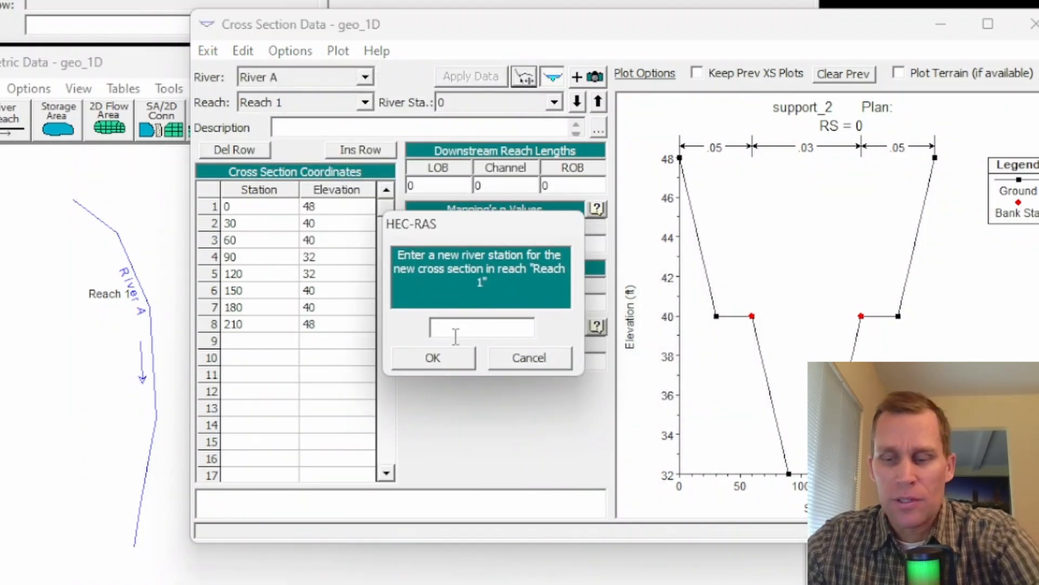
{"action": "type", "text": "100"}
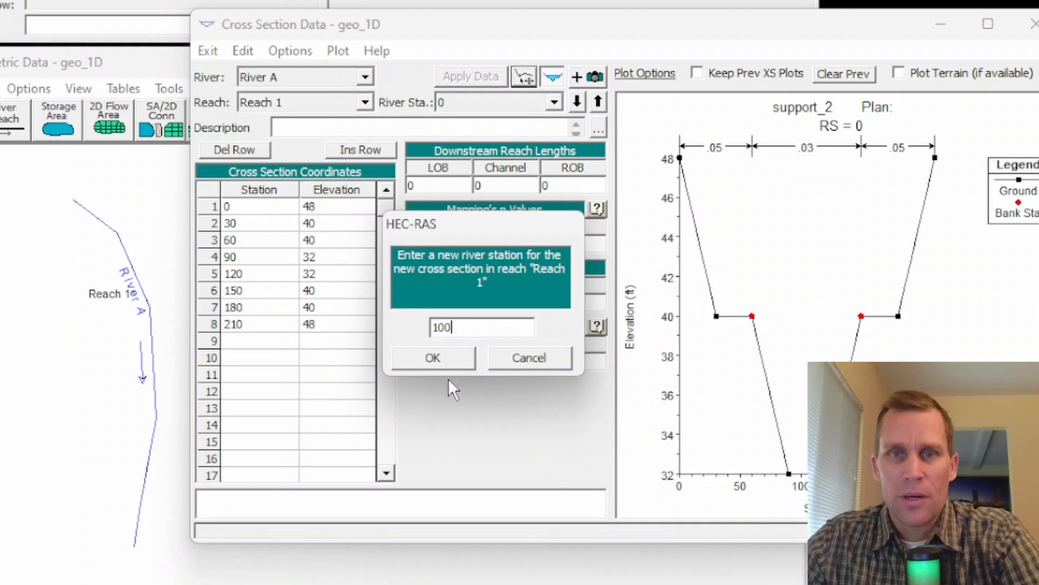
{"action": "left_click", "coordinate": [437, 359]}
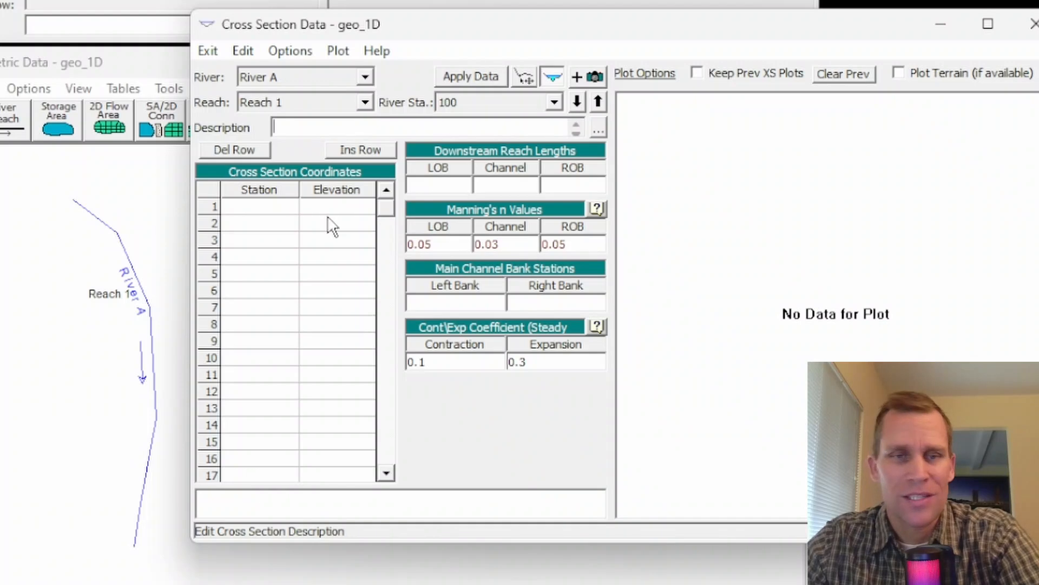
Step: Paste the same eight station-elevation points into cross section 100 and set the elevations at stations 90 and 120 to 32.2 ft
{"action": "left_click_drag", "start_coordinate": [260, 207], "coordinate": [265, 240]}
{"action": "left_click_drag", "start_coordinate": [309, 272], "coordinate": [335, 404]}
{"action": "key", "text": "ctrl+v"}
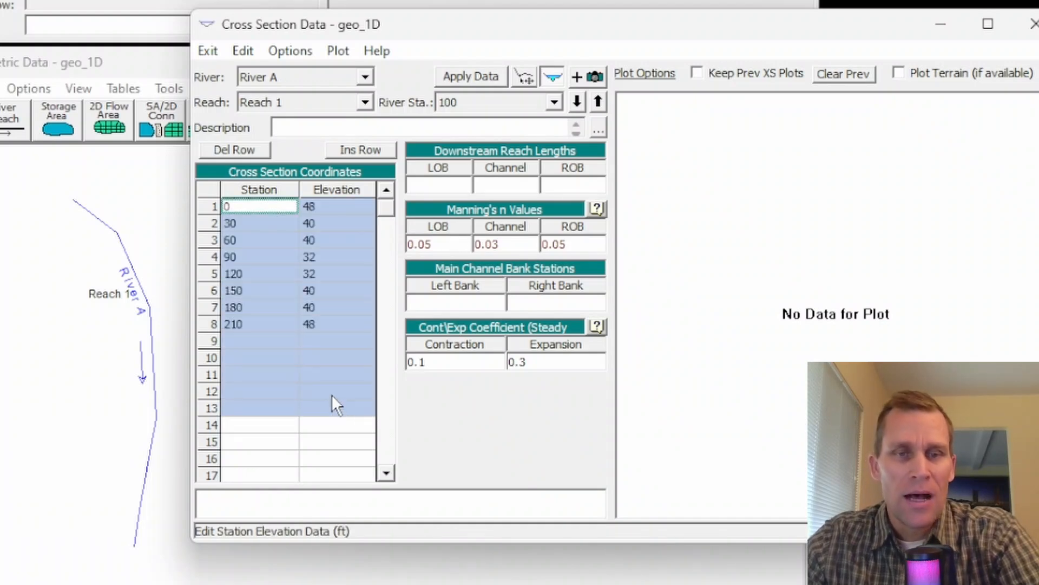
{"action": "left_click", "coordinate": [252, 348]}
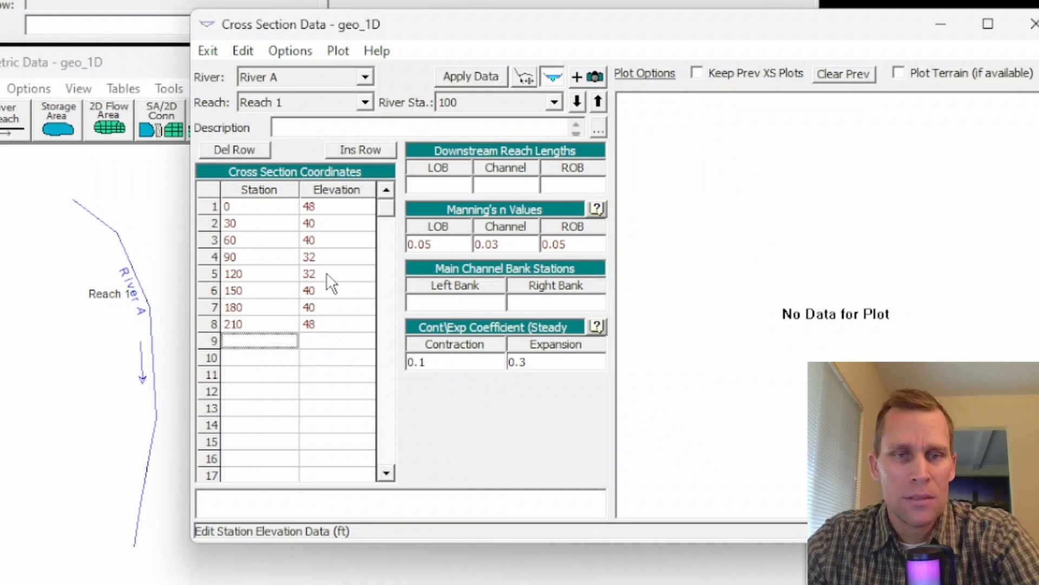
{"action": "left_click", "coordinate": [324, 259]}
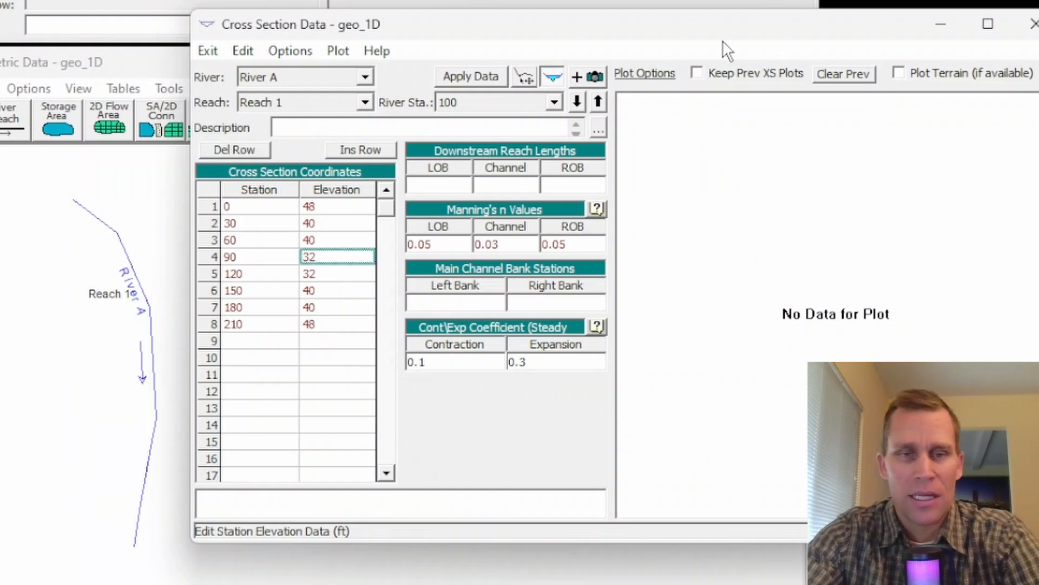
{"action": "key", "text": "Return"}
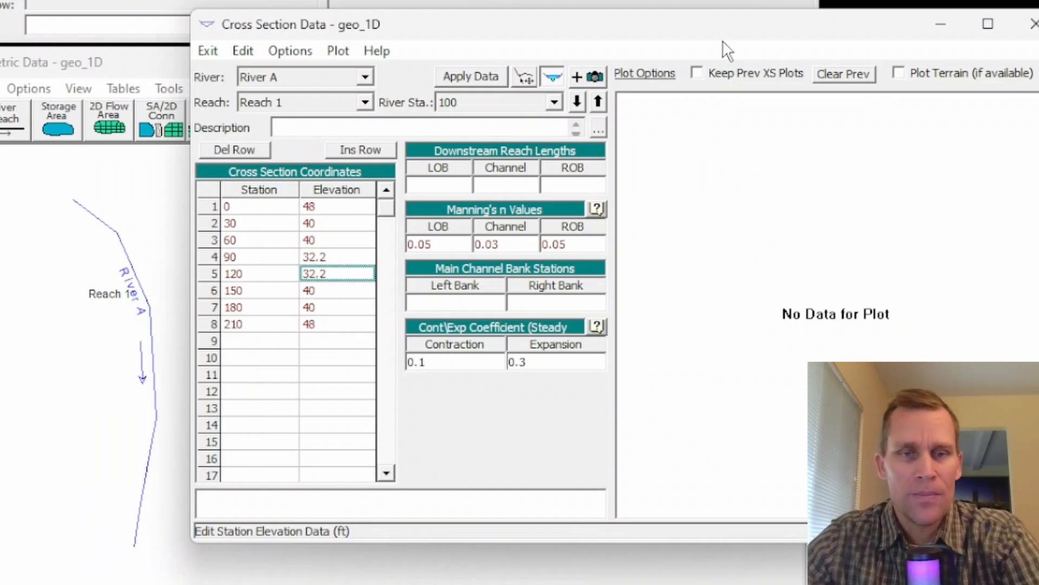
Step: Set cross section 100's downstream reach lengths to 100 for the left overbank, channel and right overbank
{"action": "left_click", "coordinate": [444, 185]}
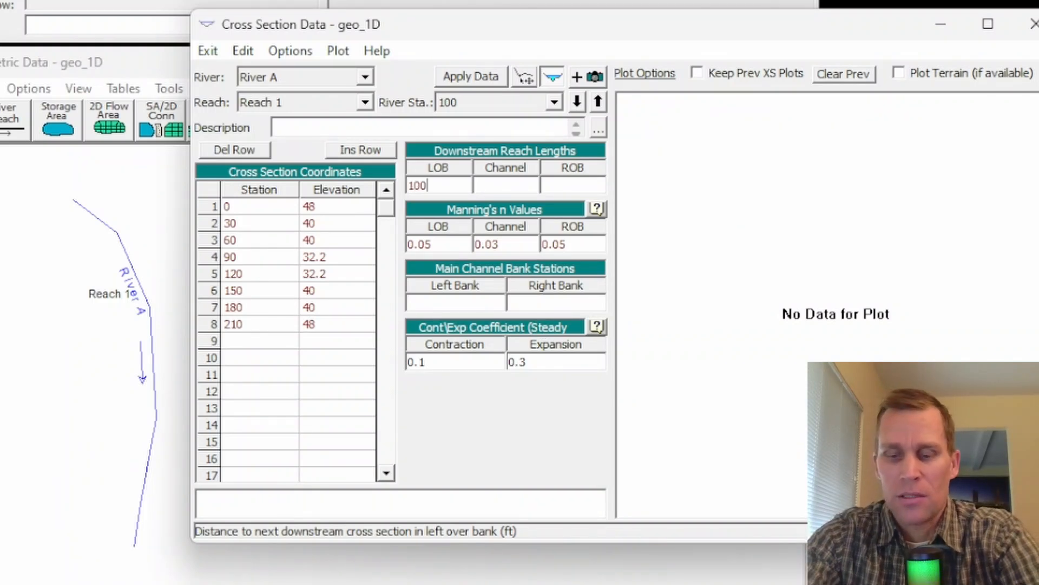
{"action": "key", "text": "Tab"}
{"action": "type", "text": "100"}
{"action": "key", "text": "Tab"}
{"action": "type", "text": "100"}
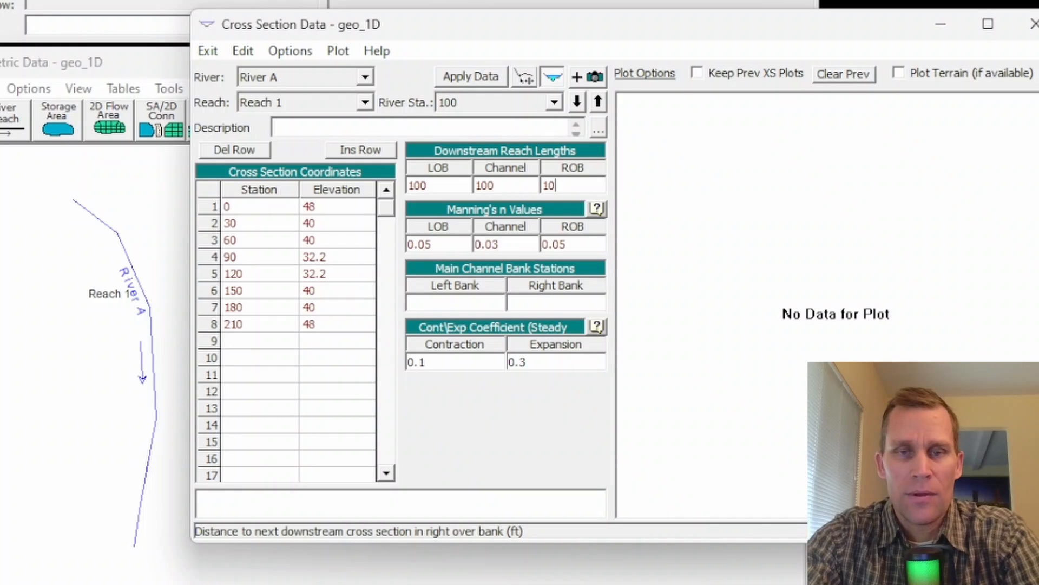
Step: Set the main channel bank stations of cross section 100 to 60 left and 150 right, and apply the data
{"action": "key", "text": "Tab"}
{"action": "key", "text": "Tab"}
{"action": "type", "text": "60"}
{"action": "key", "text": "Tab"}
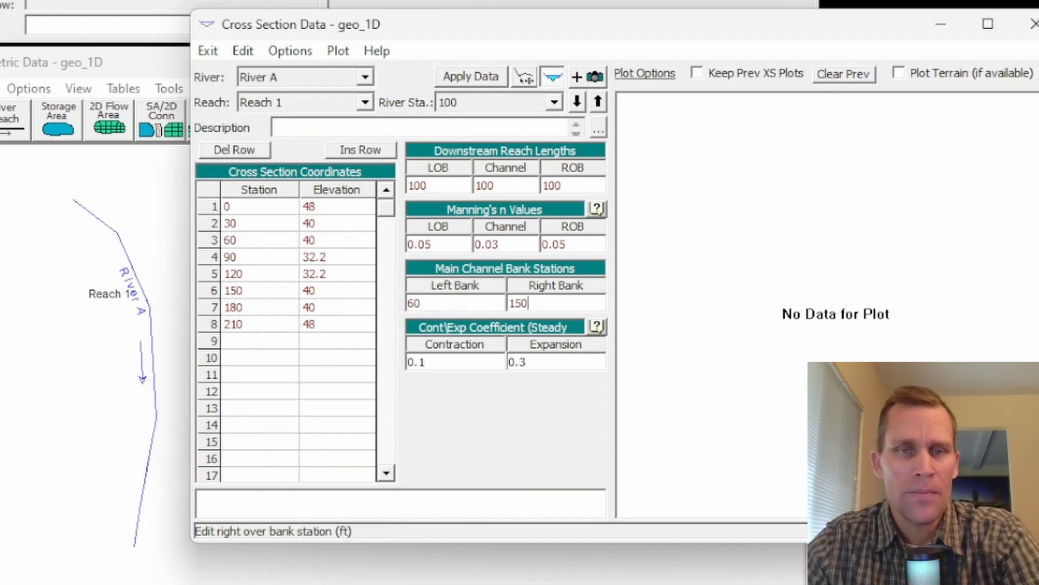
{"action": "left_click", "coordinate": [471, 78]}
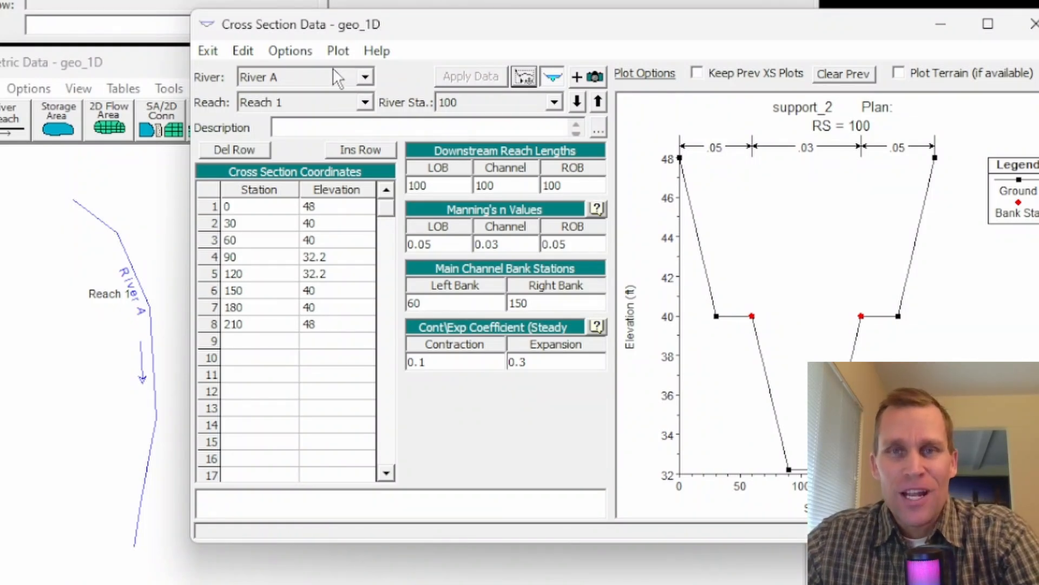
Step: Copy cross section 100 to a new river station 200 on River A, Reach 1
{"action": "left_click", "coordinate": [300, 53]}
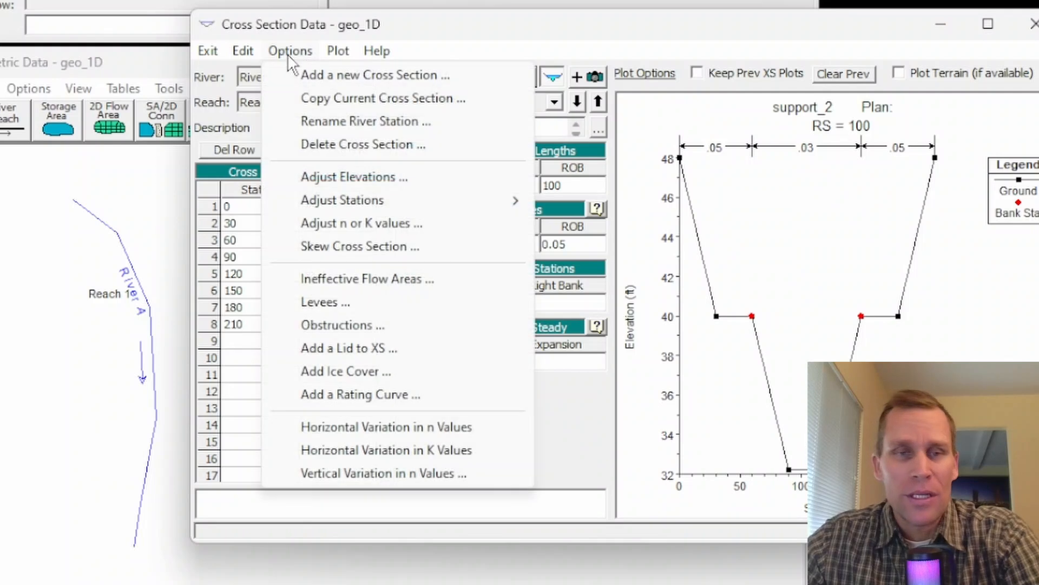
{"action": "left_click", "coordinate": [361, 102]}
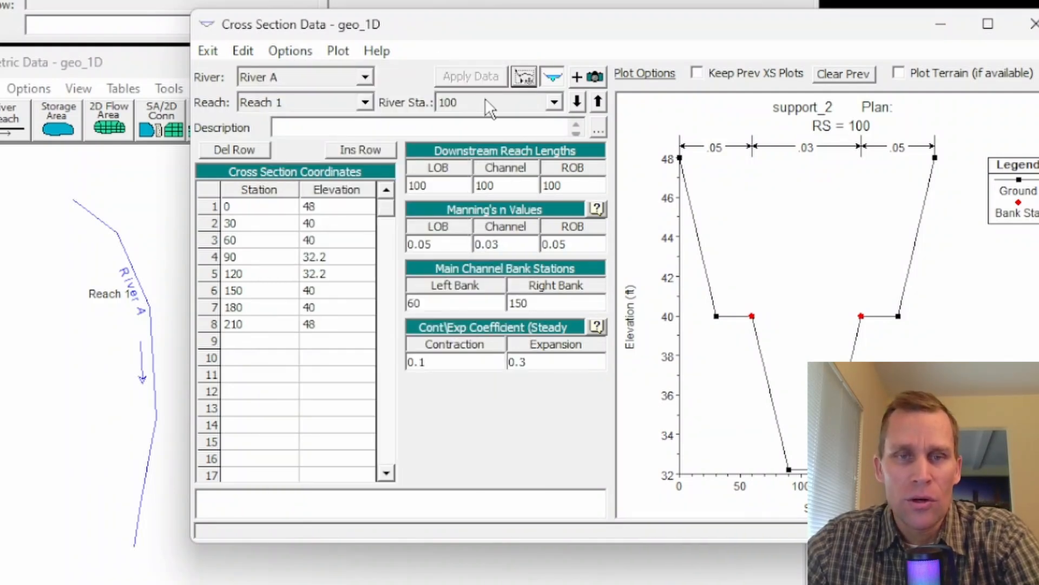
{"action": "left_click", "coordinate": [554, 101]}
{"action": "left_click", "coordinate": [489, 122]}
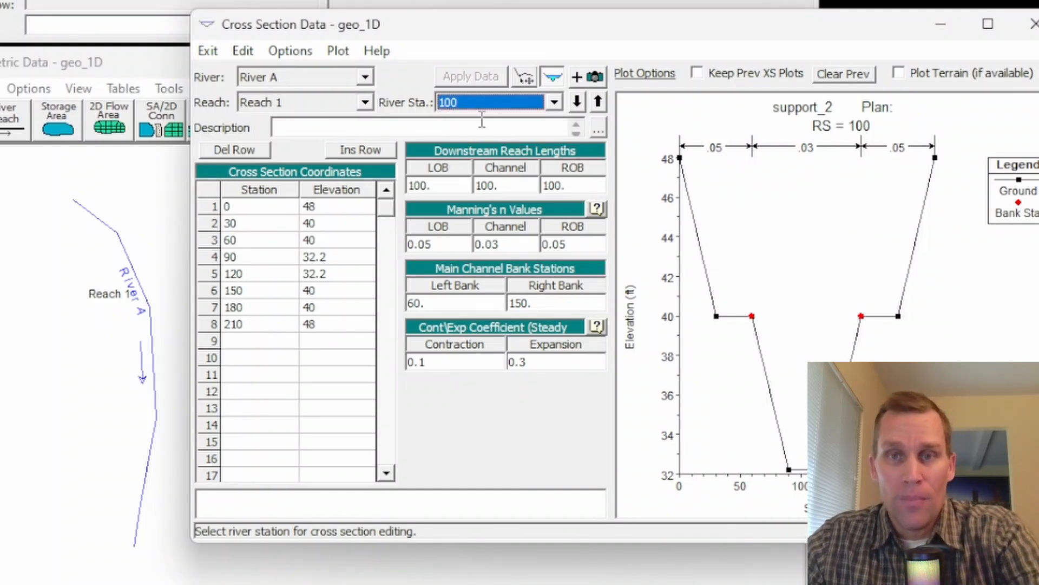
{"action": "left_click", "coordinate": [289, 51]}
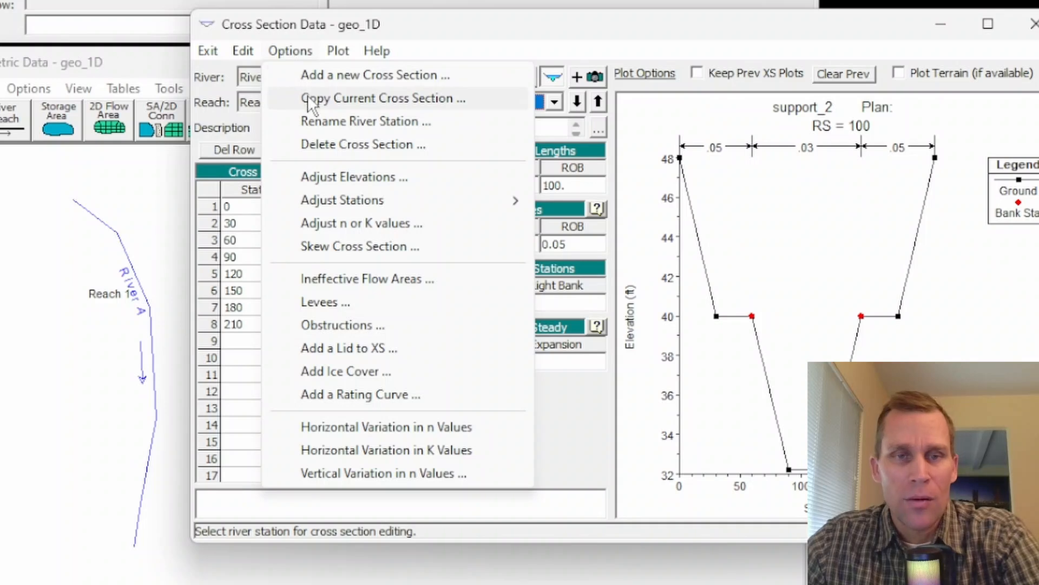
{"action": "left_click", "coordinate": [323, 100]}
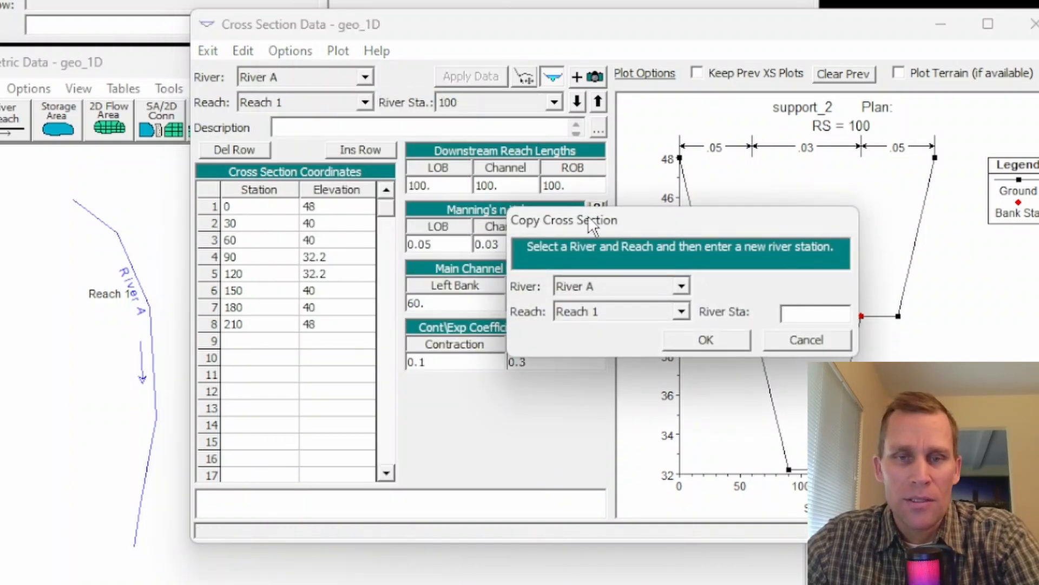
{"action": "left_click_drag", "start_coordinate": [594, 226], "coordinate": [338, 213]}
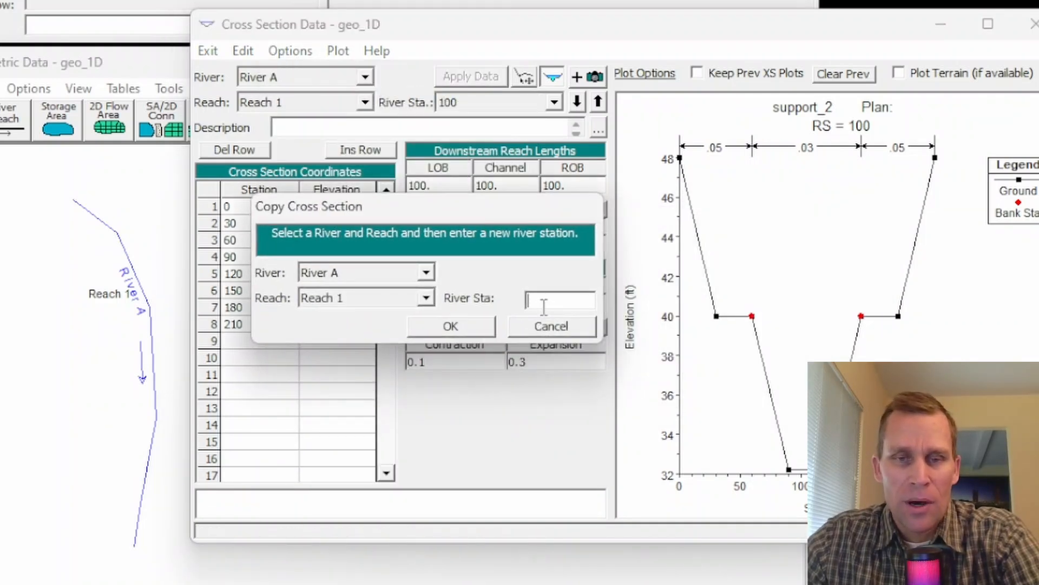
{"action": "type", "text": "200"}
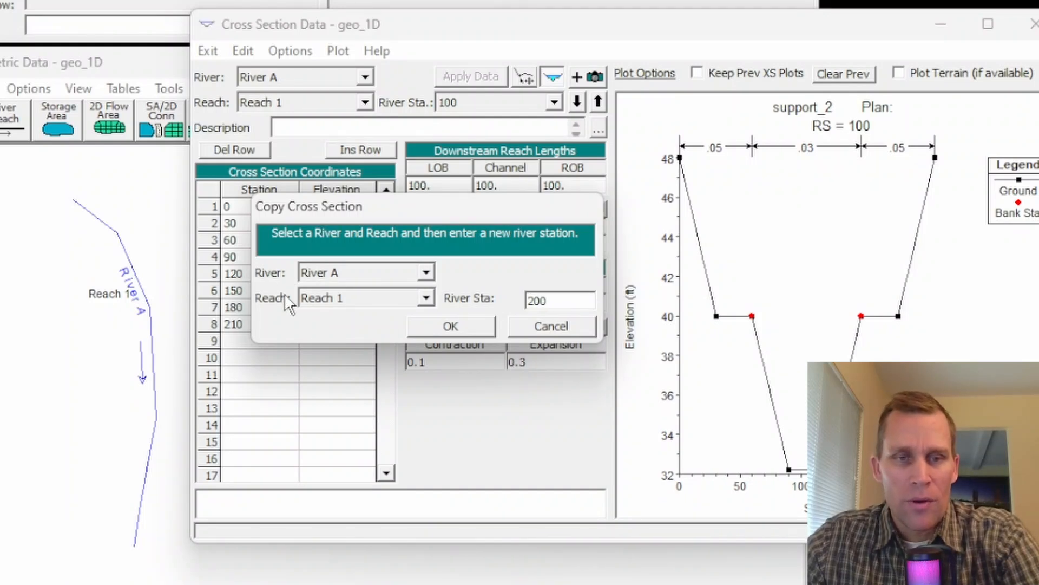
{"action": "left_click", "coordinate": [478, 331]}
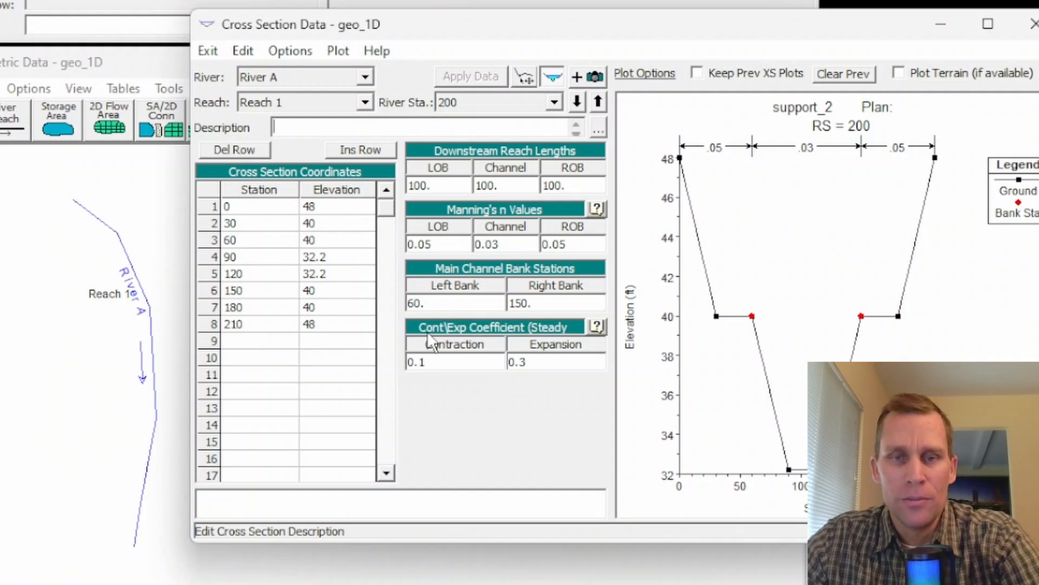
Step: Set the elevations at stations 90 and 120 of cross section 200 to 32 ft
{"action": "left_click", "coordinate": [463, 102]}
{"action": "left_click", "coordinate": [476, 107]}
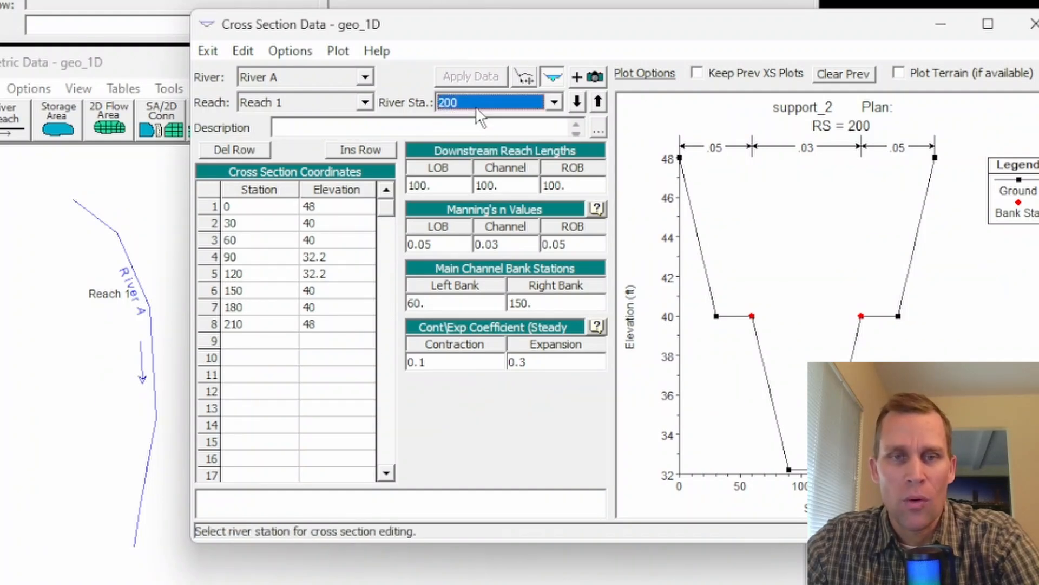
{"action": "left_click", "coordinate": [335, 258]}
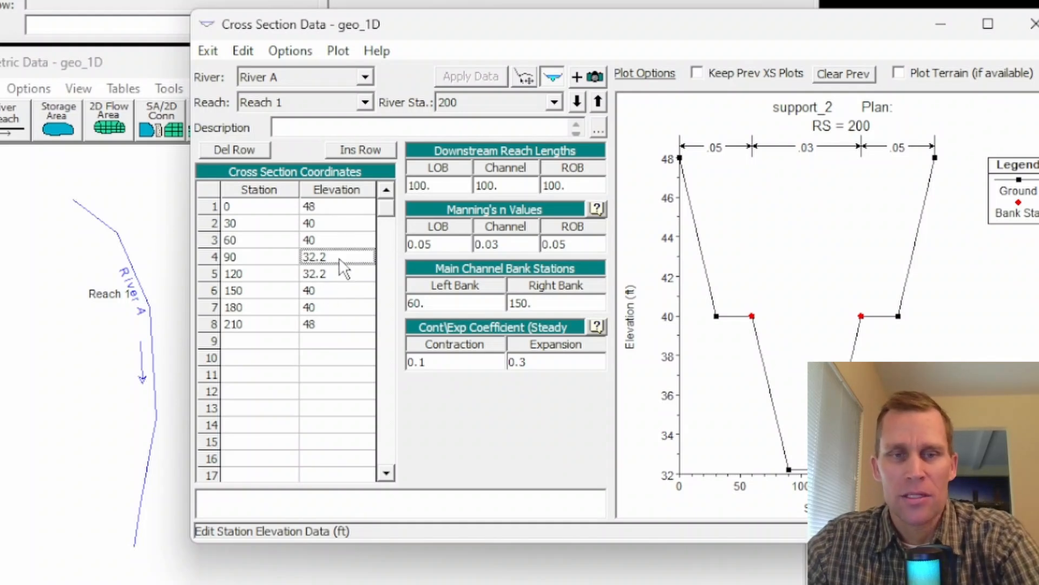
{"action": "type", "text": "32"}
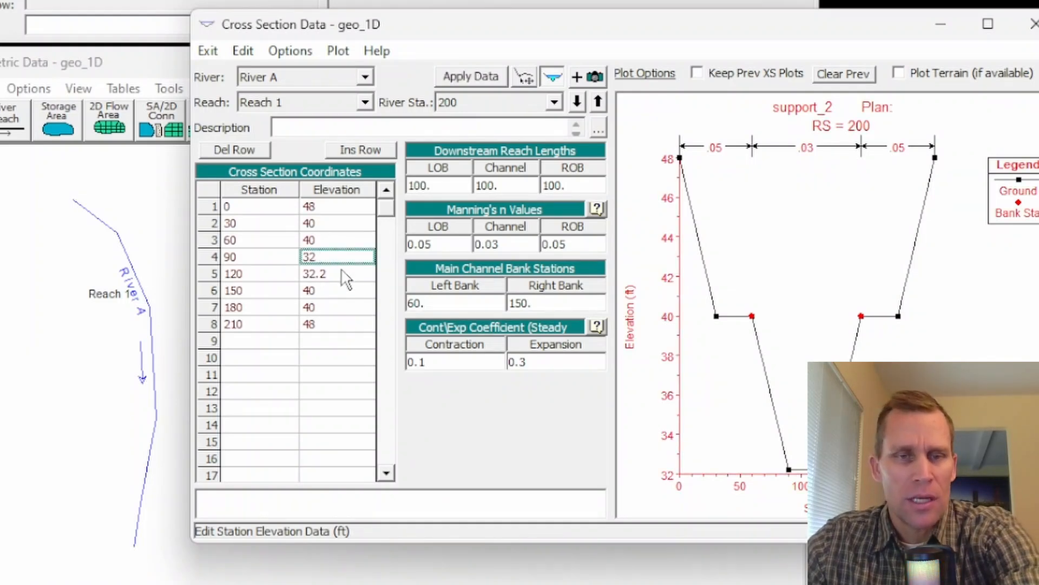
{"action": "left_click", "coordinate": [341, 270]}
{"action": "type", "text": "32"}
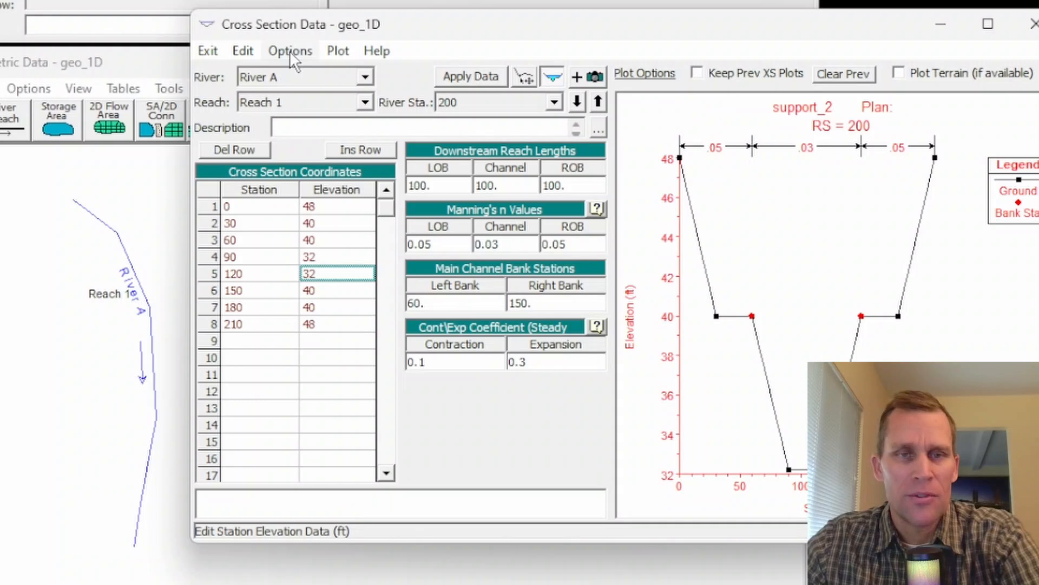
Step: Add 0.4 ft to the elevations at stations 0 through 180 of cross section 200 and apply the data
{"action": "left_click", "coordinate": [327, 207]}
{"action": "left_click_drag", "start_coordinate": [331, 220], "coordinate": [327, 320]}
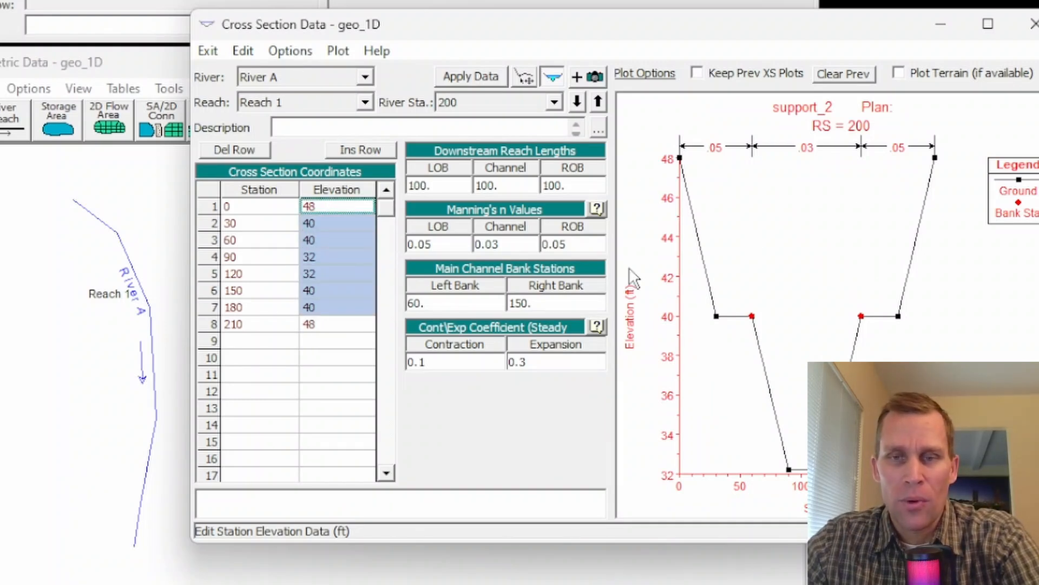
{"action": "left_click", "coordinate": [302, 56]}
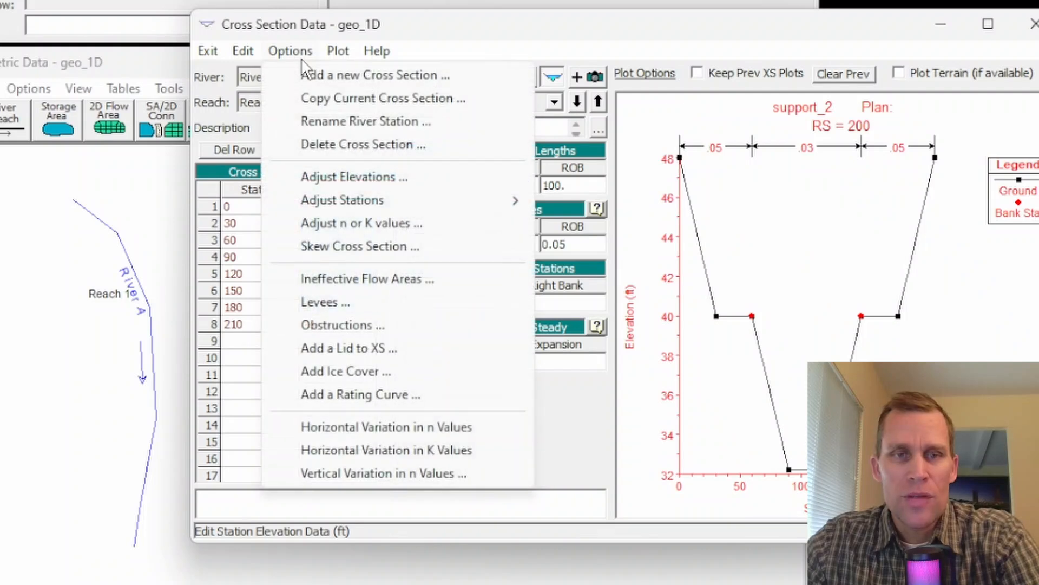
{"action": "left_click", "coordinate": [324, 177]}
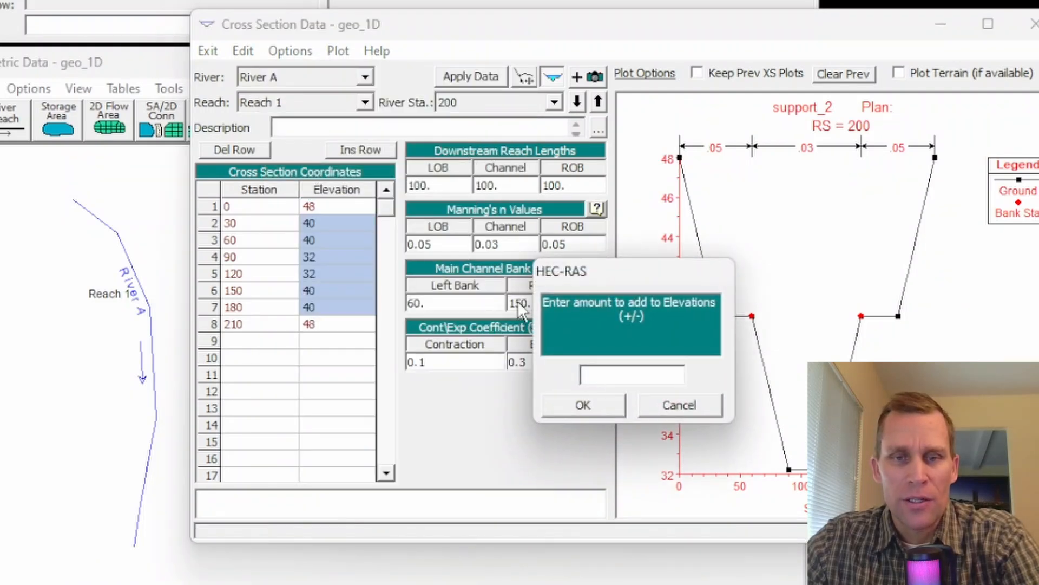
{"action": "type", "text": ".4"}
{"action": "left_click", "coordinate": [590, 405]}
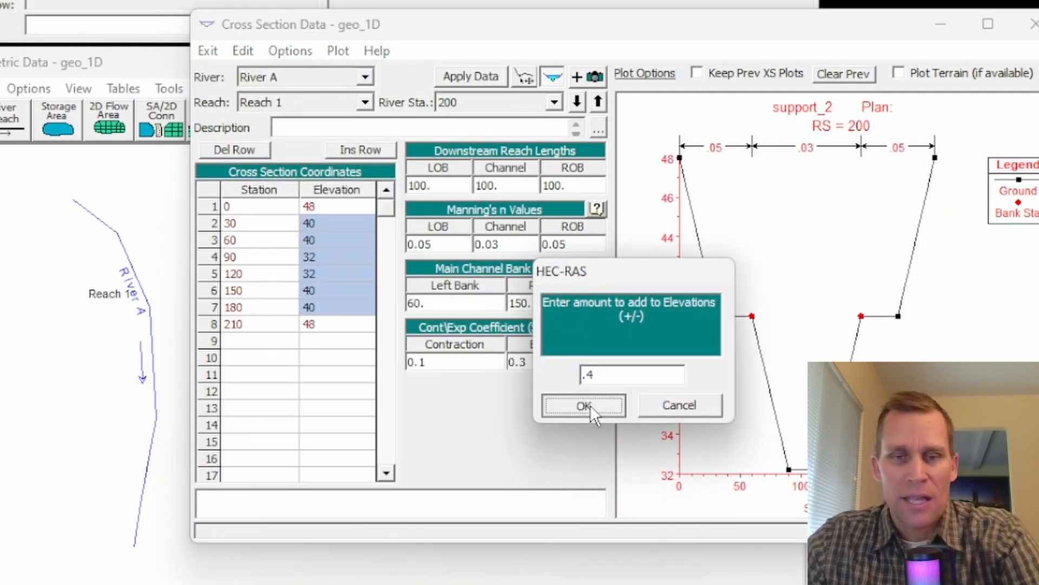
{"action": "left_click", "coordinate": [459, 76]}
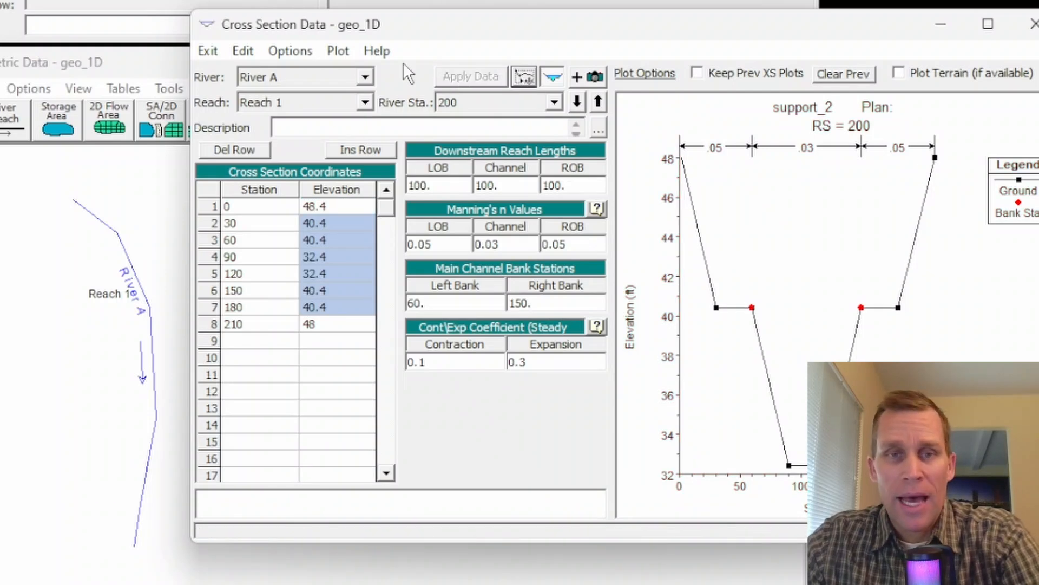
Step: Plot the ground profile of River A Reach 1 to examine it, and close the plot and the cross section editor
{"action": "left_click", "coordinate": [339, 54]}
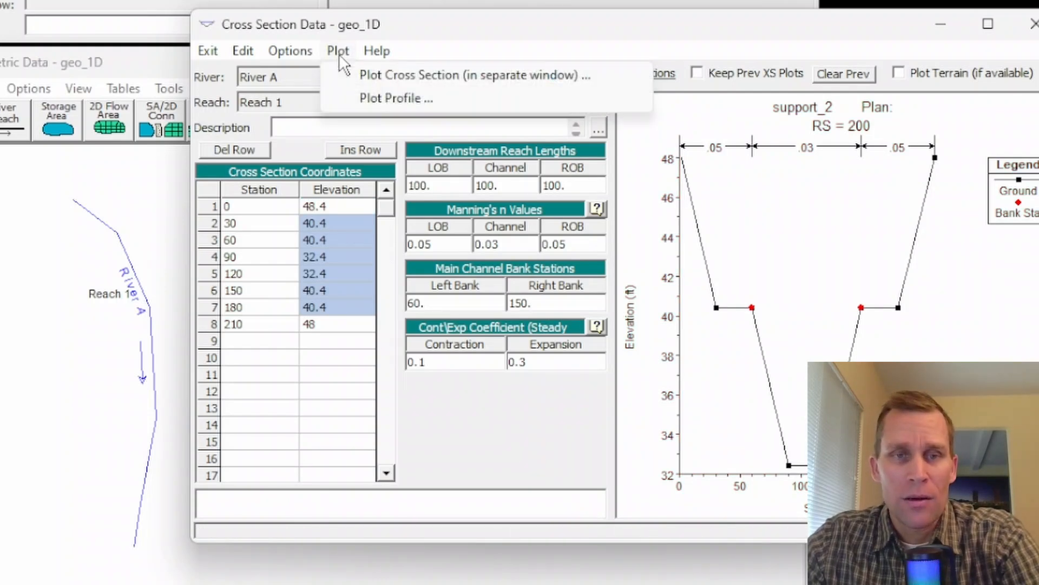
{"action": "left_click", "coordinate": [376, 99]}
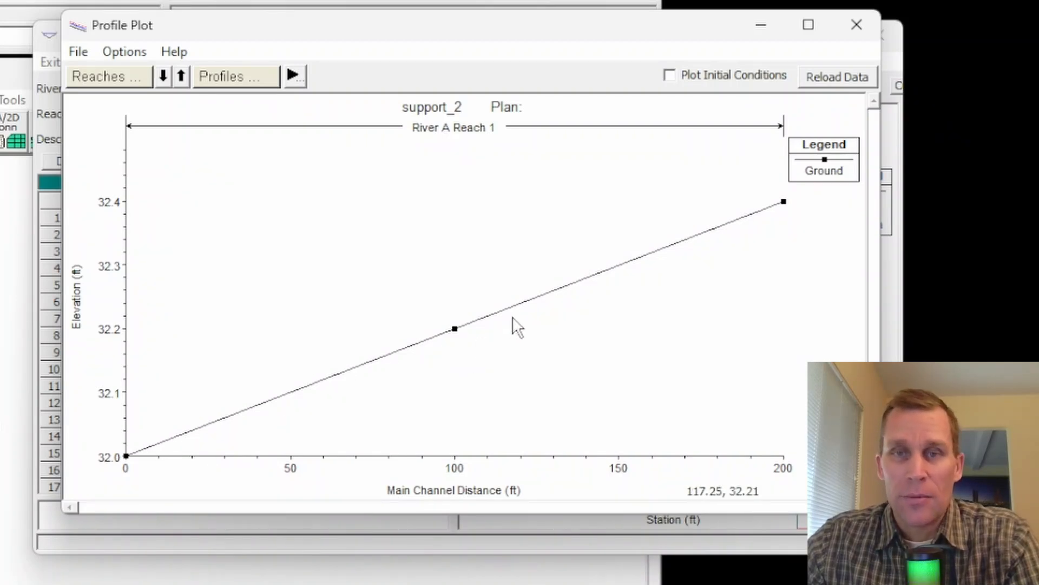
{"action": "left_click", "coordinate": [859, 27]}
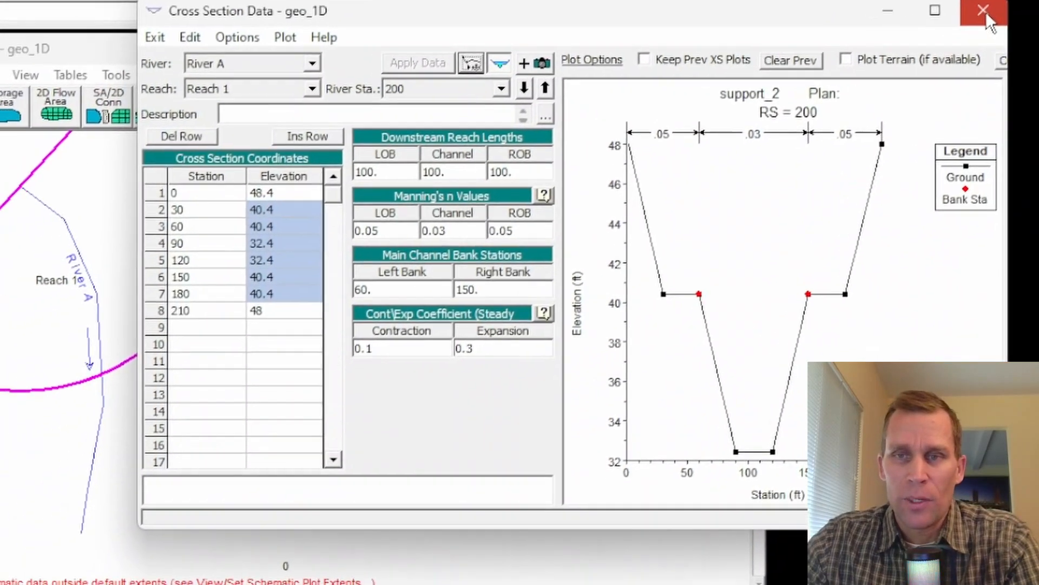
{"action": "left_click", "coordinate": [879, 35]}
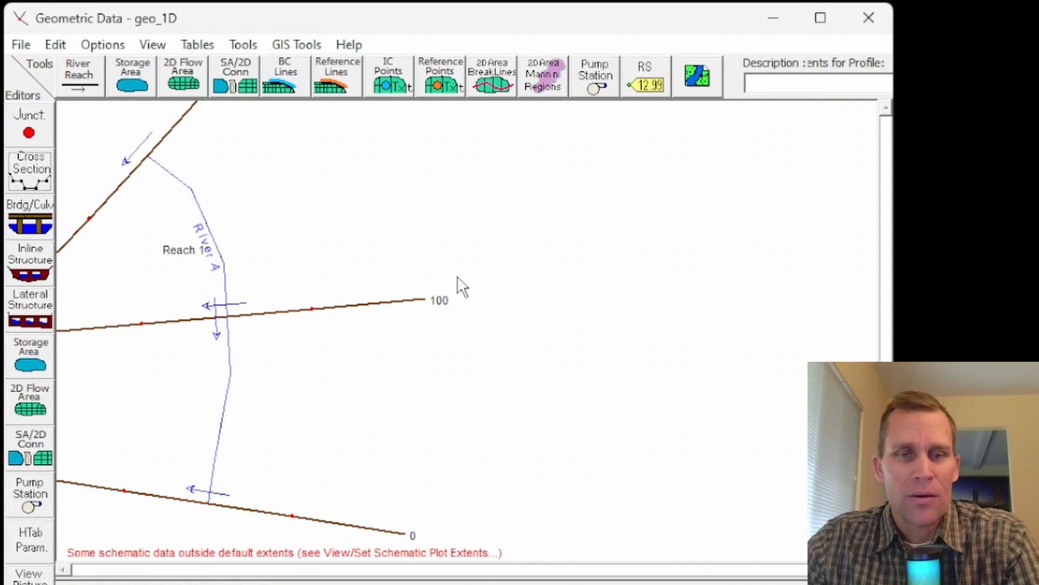
Step: Reopen the cross section editor and copy cross section 200 to a new river station 1000 on Reach 1
{"action": "left_click", "coordinate": [39, 171]}
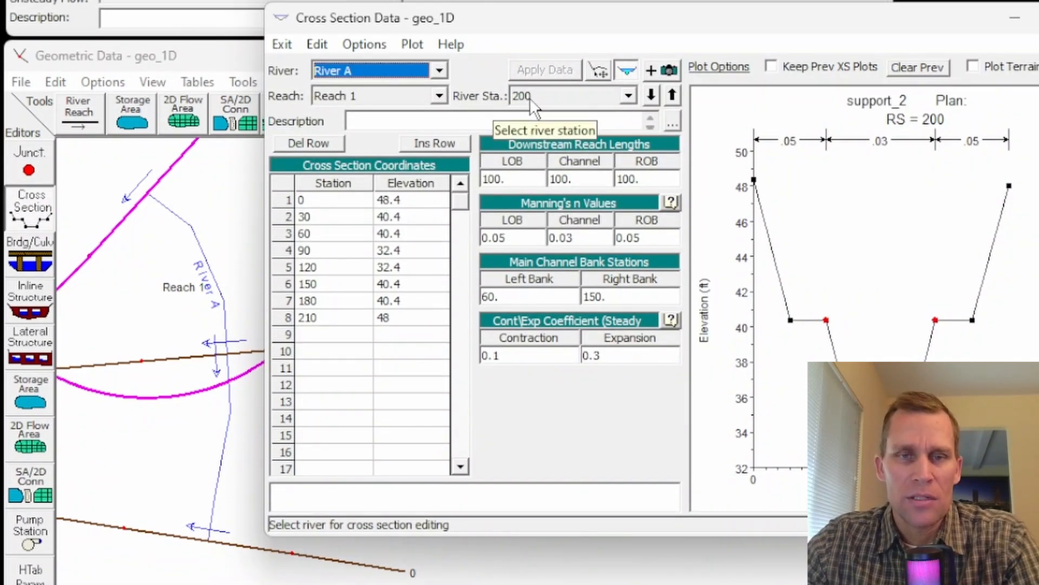
{"action": "left_click", "coordinate": [374, 44]}
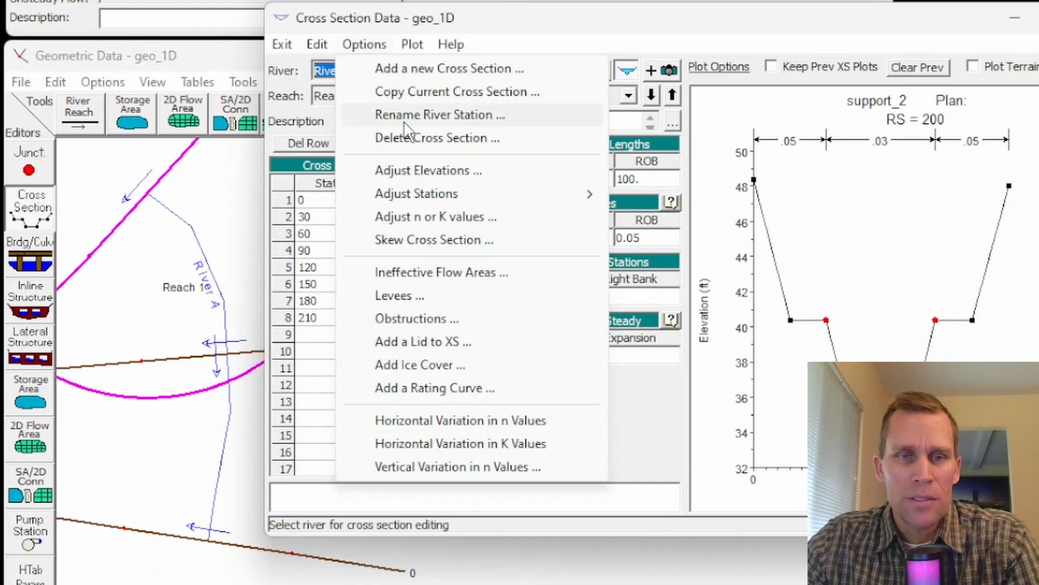
{"action": "left_click", "coordinate": [430, 92]}
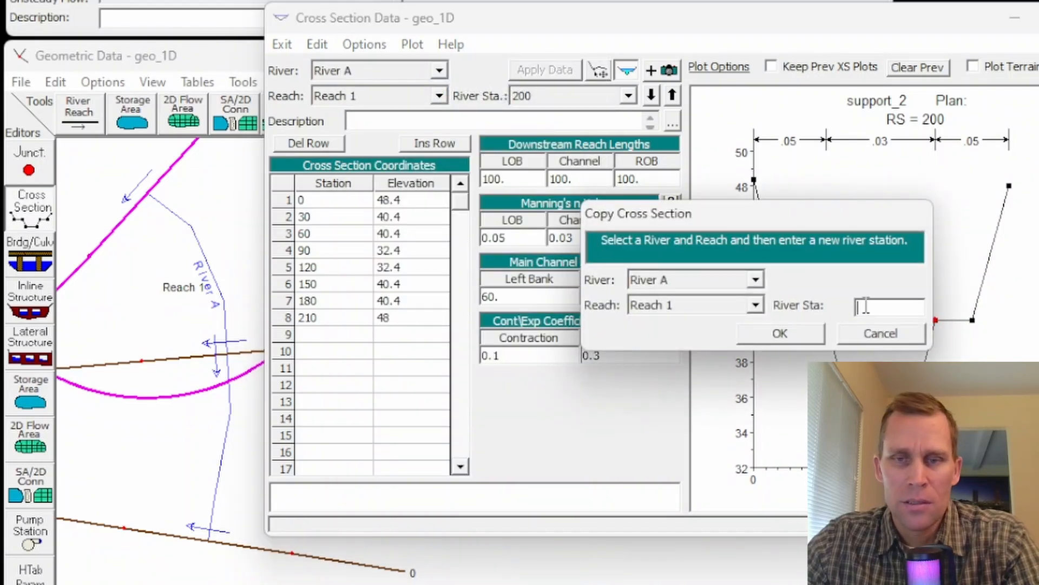
{"action": "type", "text": "1000"}
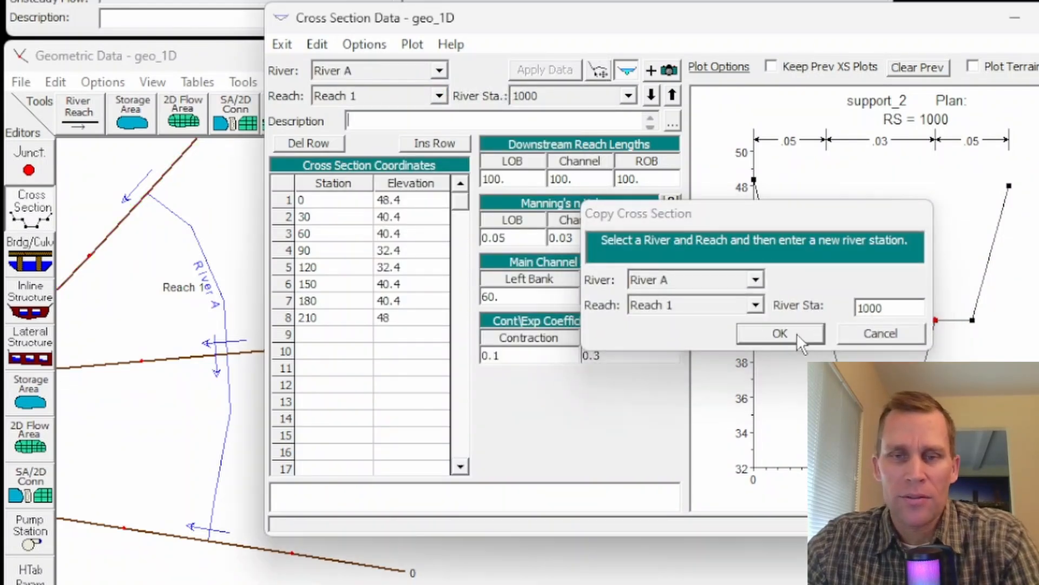
{"action": "left_click", "coordinate": [797, 333]}
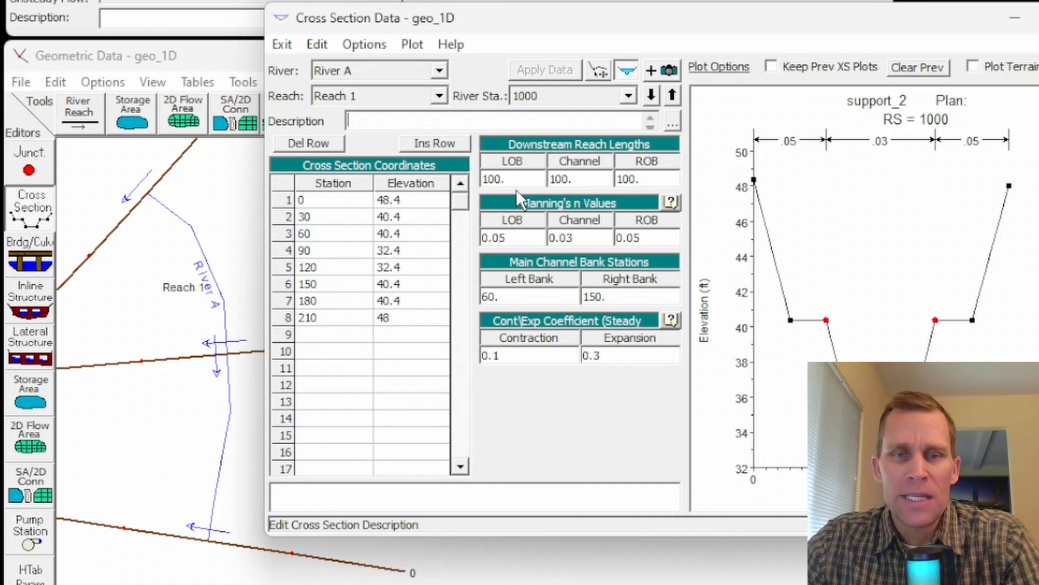
Step: Set cross section 1000's downstream reach lengths to 800 for the left overbank, channel and right overbank
{"action": "left_click_drag", "start_coordinate": [514, 180], "coordinate": [461, 188]}
{"action": "type", "text": "800"}
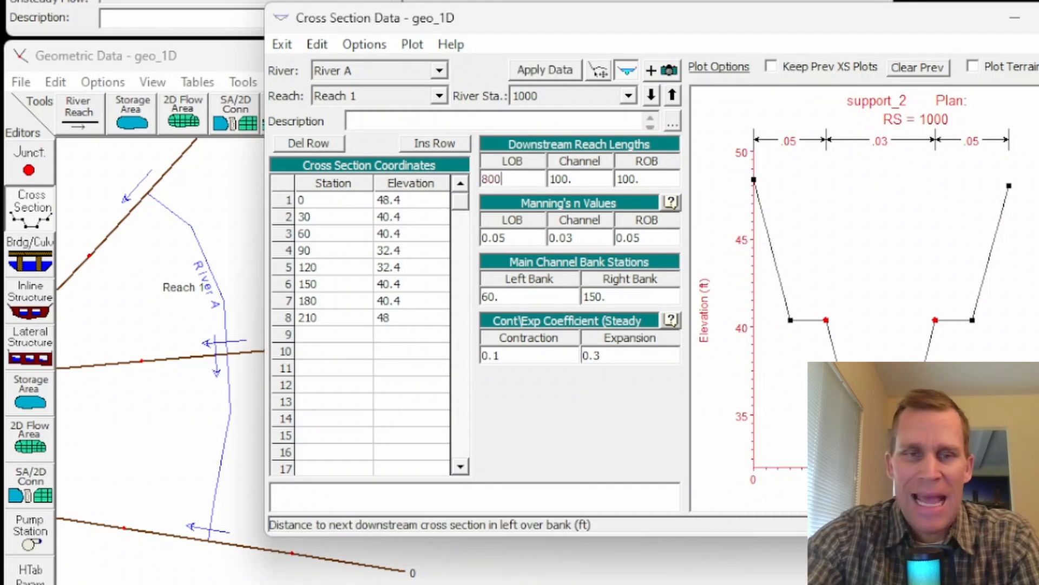
{"action": "key", "text": "shift+Home"}
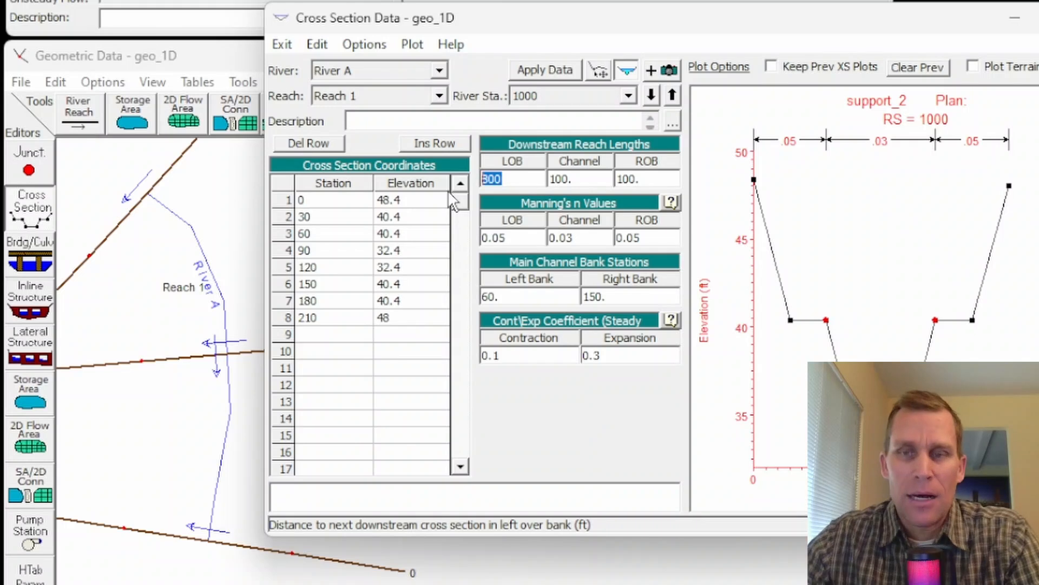
{"action": "left_click", "coordinate": [578, 180]}
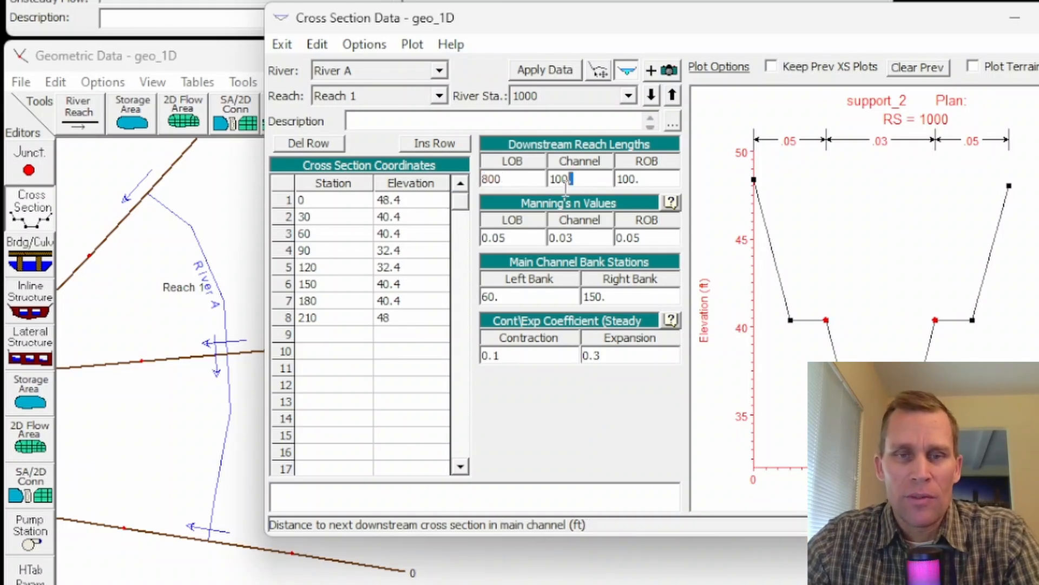
{"action": "key", "text": "ctrl+v"}
{"action": "left_click", "coordinate": [654, 179]}
{"action": "key", "text": "ctrl+v"}
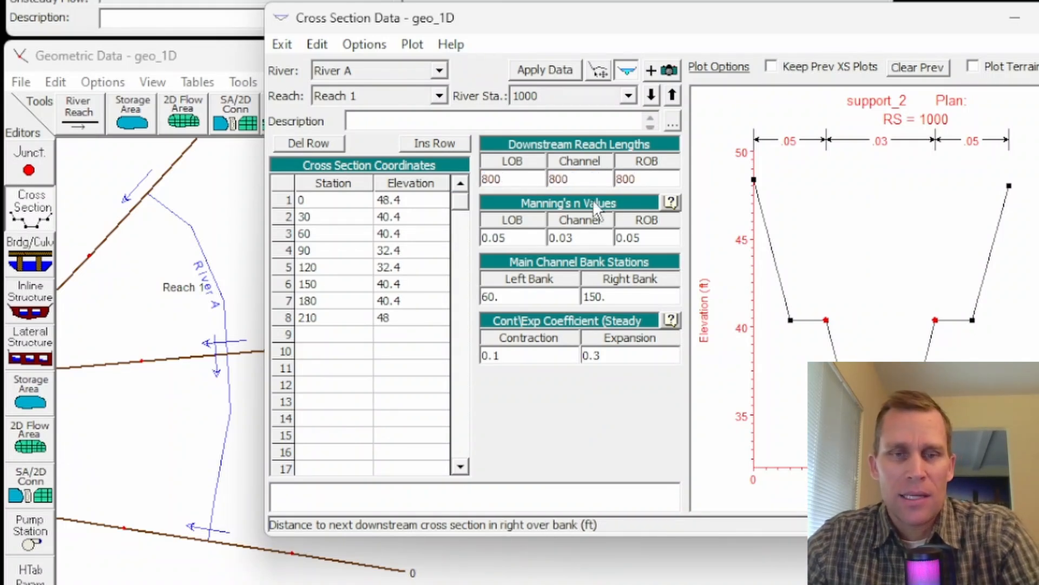
Step: Correct the elevation at station 210 of cross section 1000 to 48.4 ft
{"action": "left_click", "coordinate": [410, 207]}
{"action": "left_click_drag", "start_coordinate": [410, 207], "coordinate": [411, 321]}
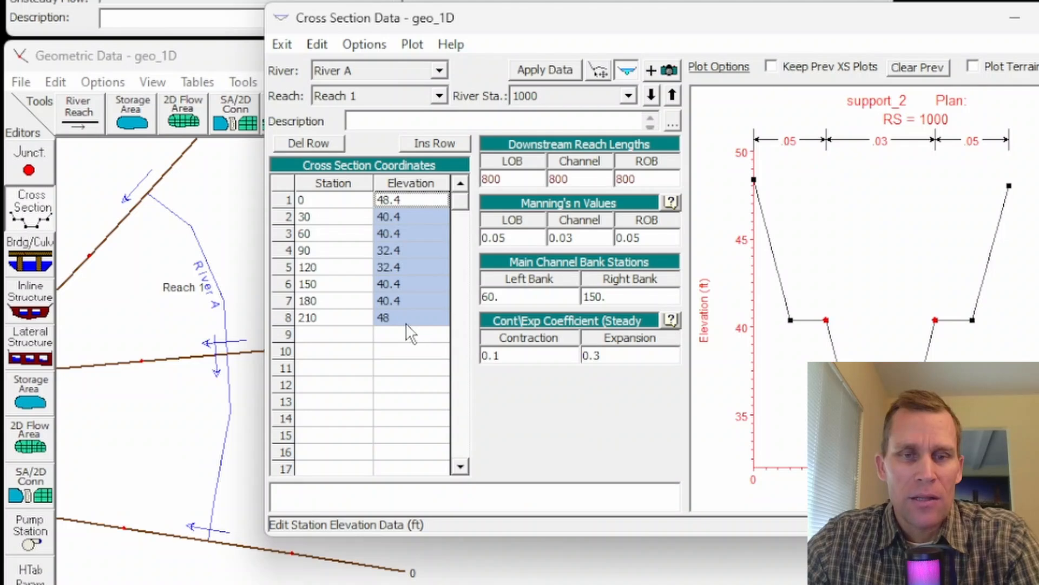
{"action": "left_click", "coordinate": [402, 315]}
{"action": "type", "text": ".4"}
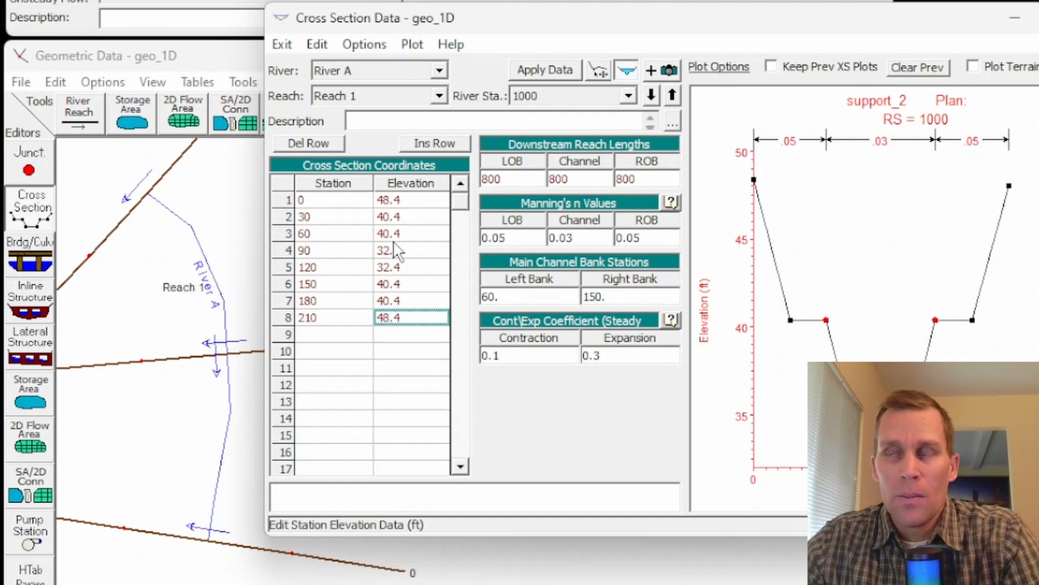
Step: Raise all elevations of cross section 1000 by 1.6 ft and apply the data
{"action": "left_click", "coordinate": [364, 46]}
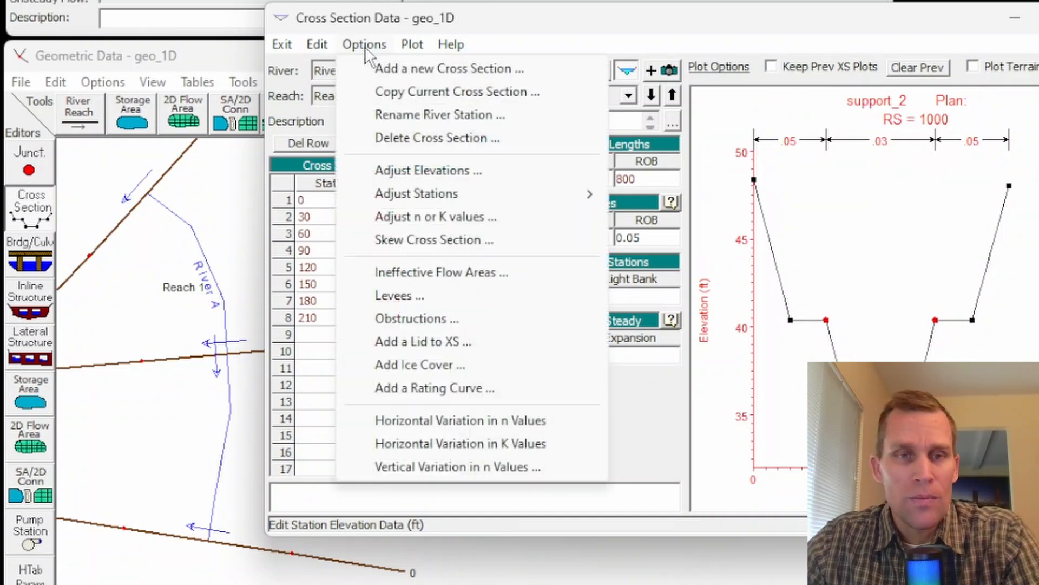
{"action": "left_click", "coordinate": [421, 172]}
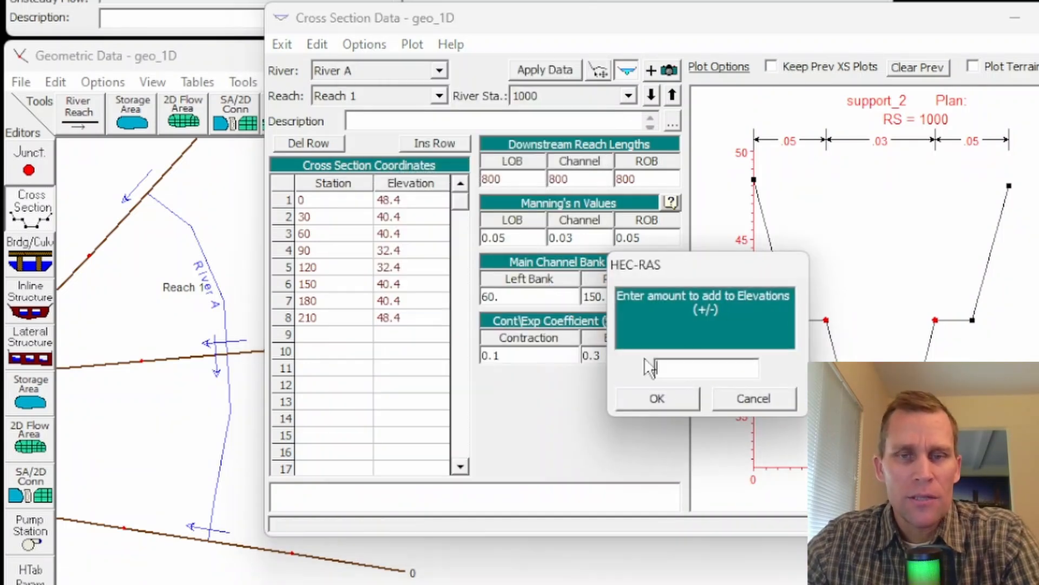
{"action": "type", "text": "1.6"}
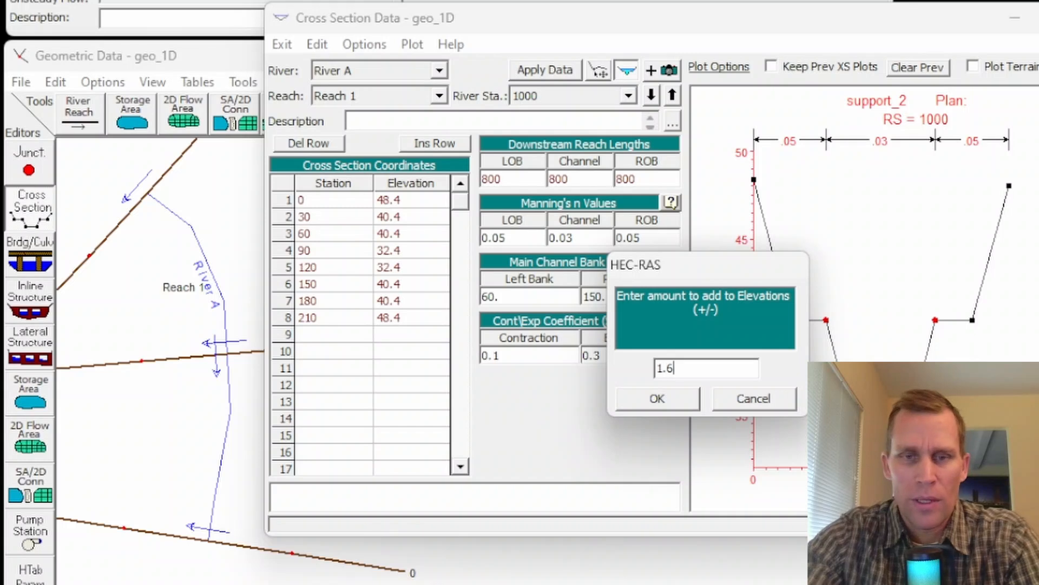
{"action": "left_click", "coordinate": [676, 401]}
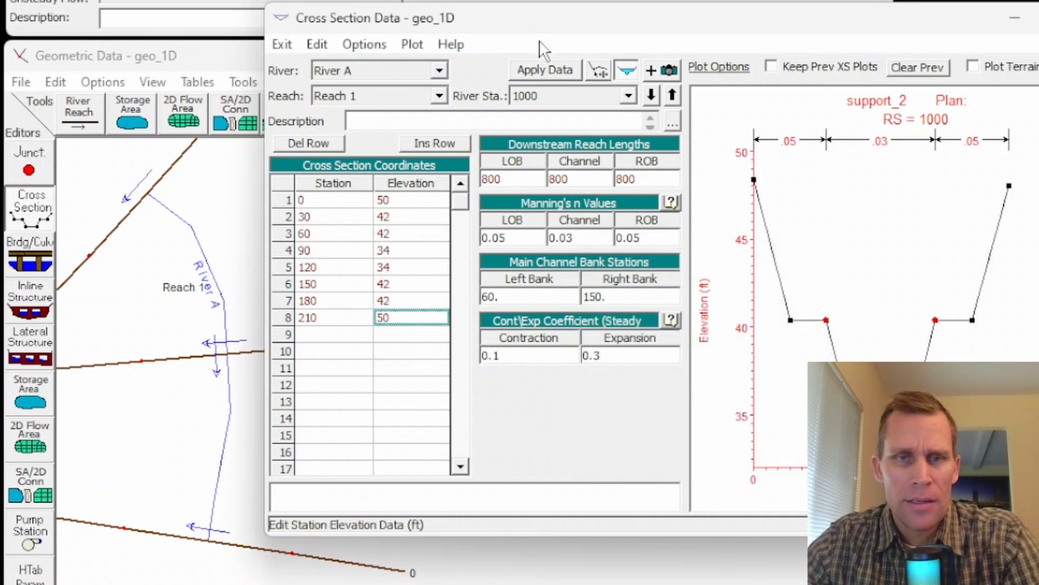
{"action": "left_click", "coordinate": [546, 69]}
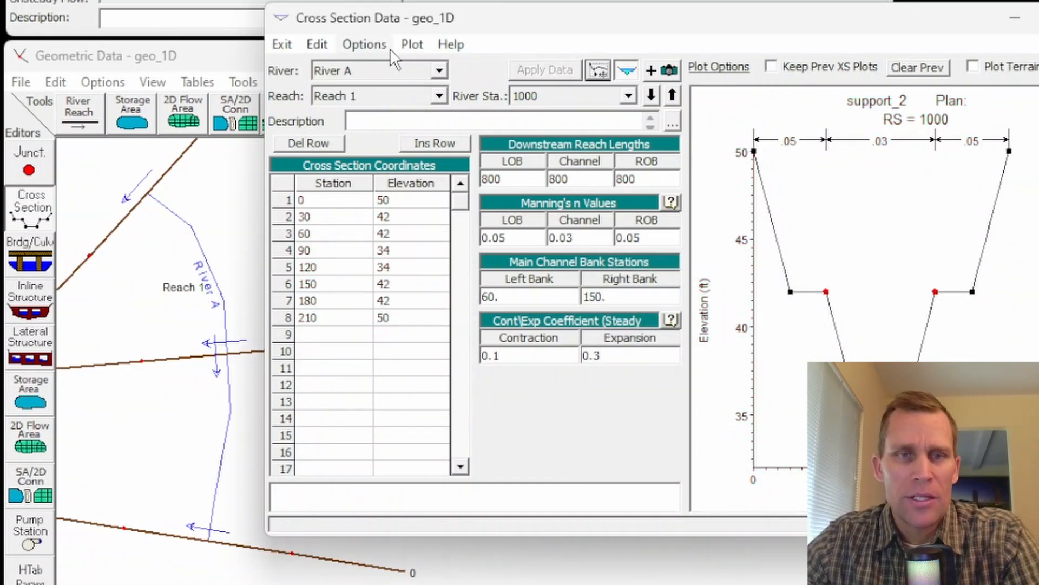
Step: Plot the River A Reach 1 ground profile to check its slope up to station 1000, and close the plot and cross section editor
{"action": "left_click", "coordinate": [411, 43]}
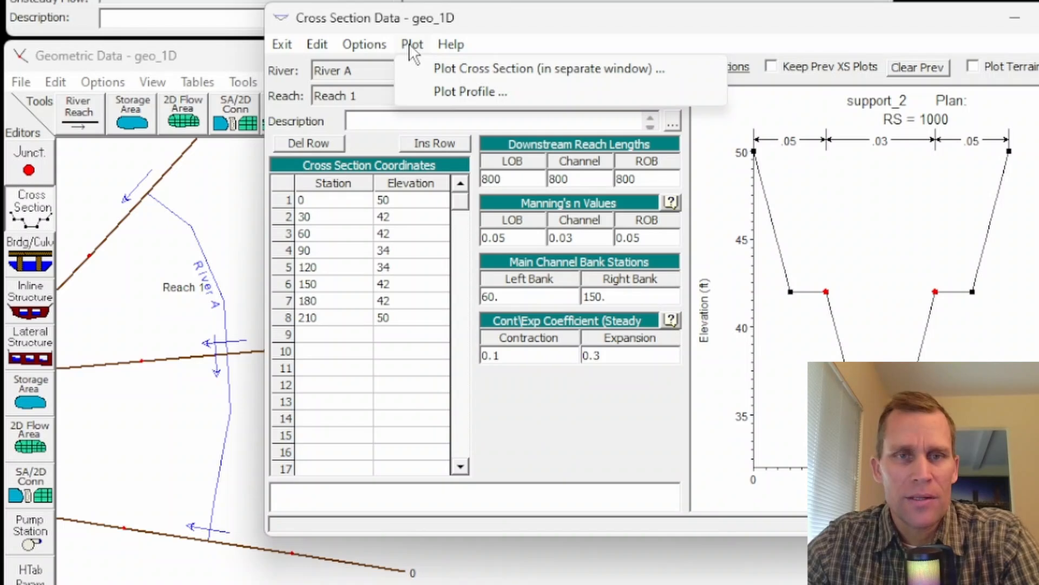
{"action": "left_click", "coordinate": [433, 91]}
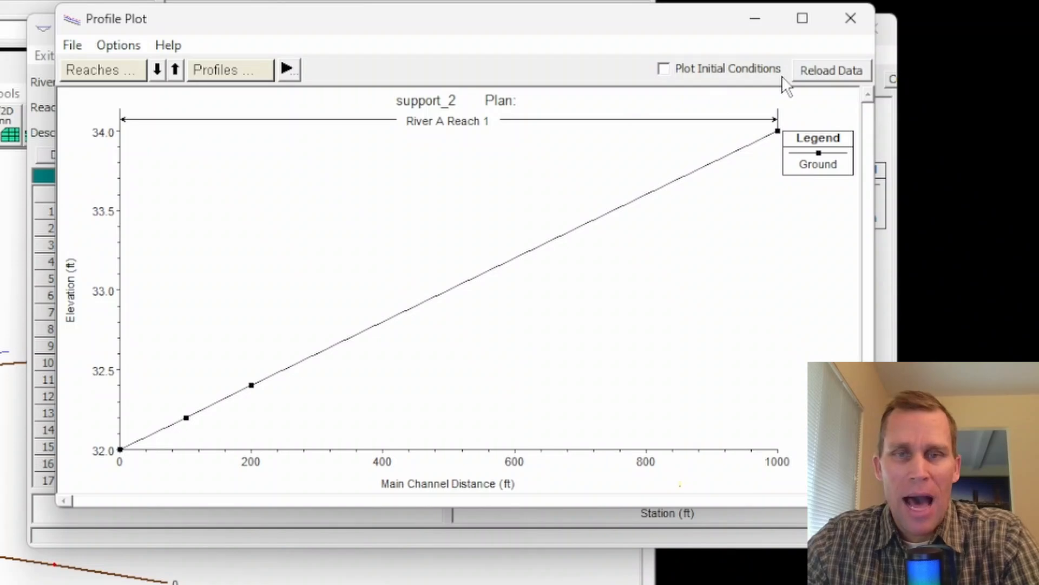
{"action": "left_click", "coordinate": [850, 19]}
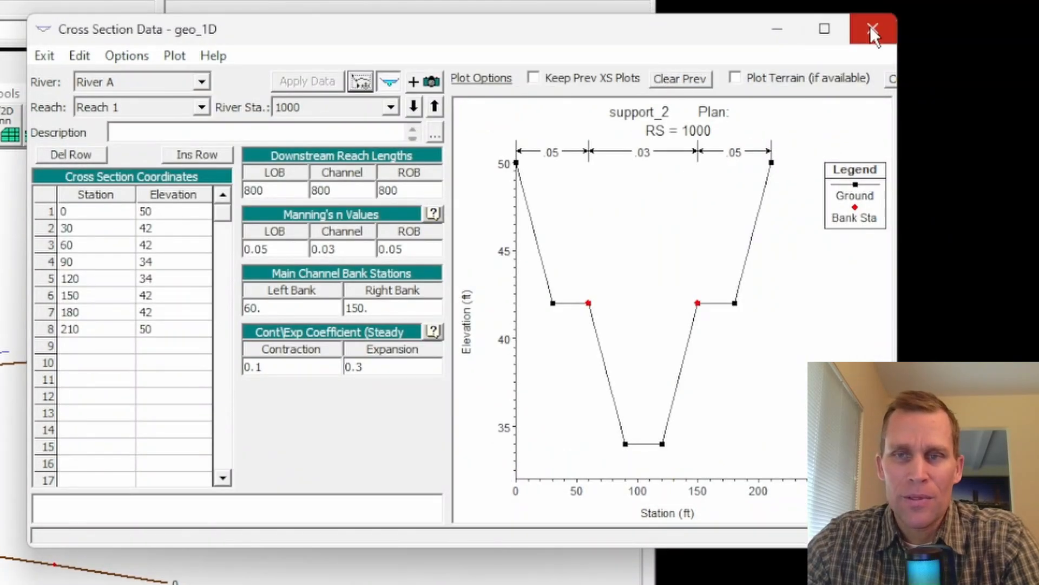
{"action": "left_click", "coordinate": [871, 27]}
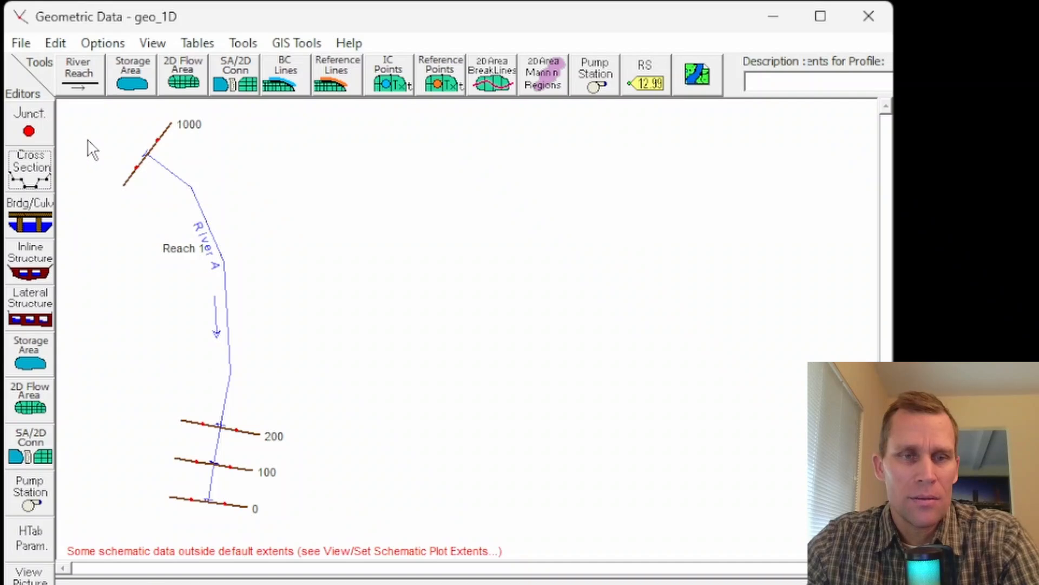
Step: Start cross section interpolation within Reach 1 of River A, with upstream river station 1000 and downstream river station 200
{"action": "left_click", "coordinate": [244, 45]}
{"action": "mouse_move", "coordinate": [275, 76]}
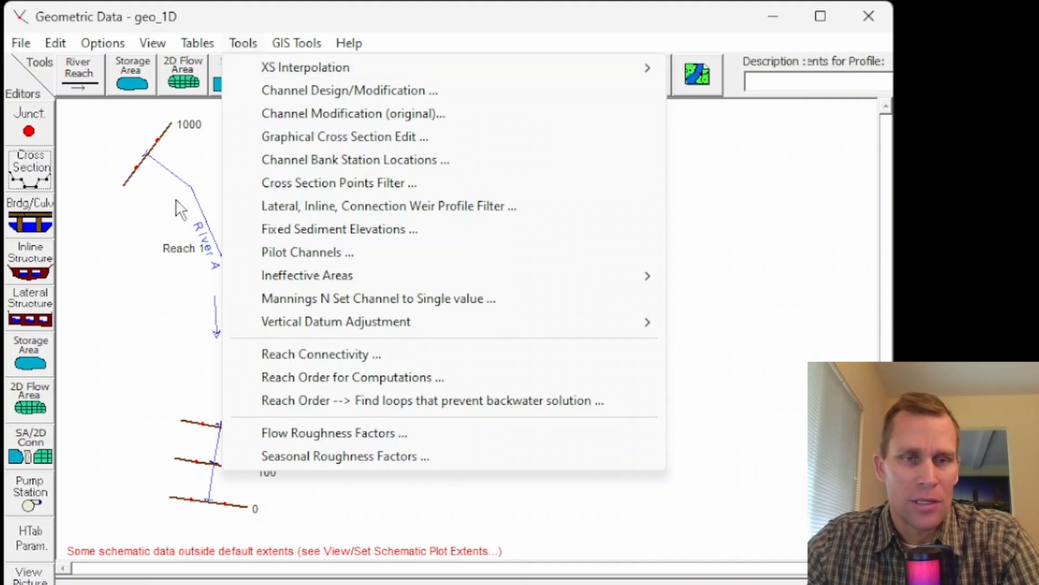
{"action": "mouse_move", "coordinate": [297, 43]}
{"action": "mouse_move", "coordinate": [244, 43]}
{"action": "mouse_move", "coordinate": [622, 67]}
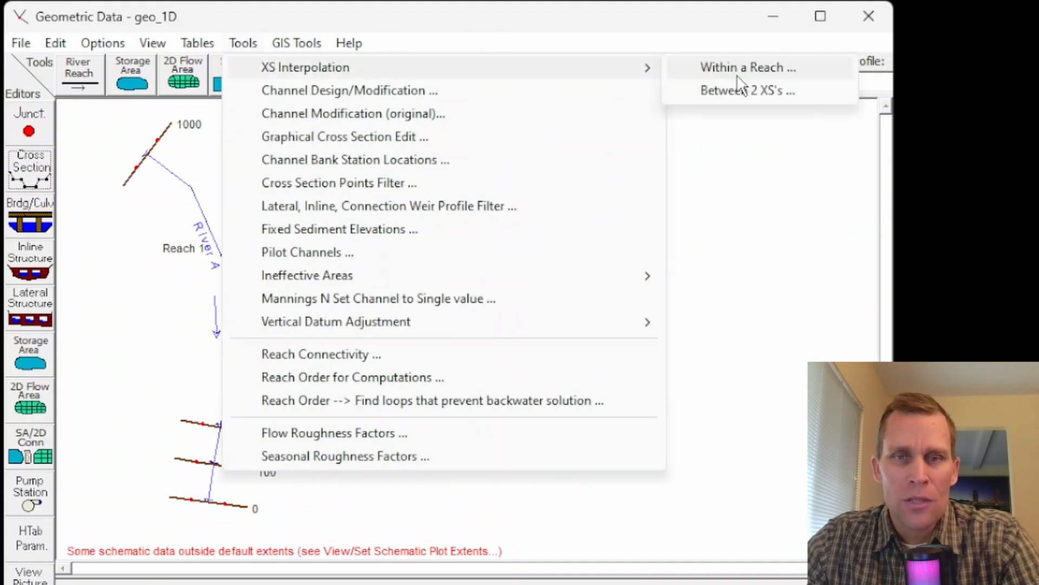
{"action": "left_click", "coordinate": [739, 72]}
{"action": "left_click_drag", "start_coordinate": [726, 66], "coordinate": [483, 84]}
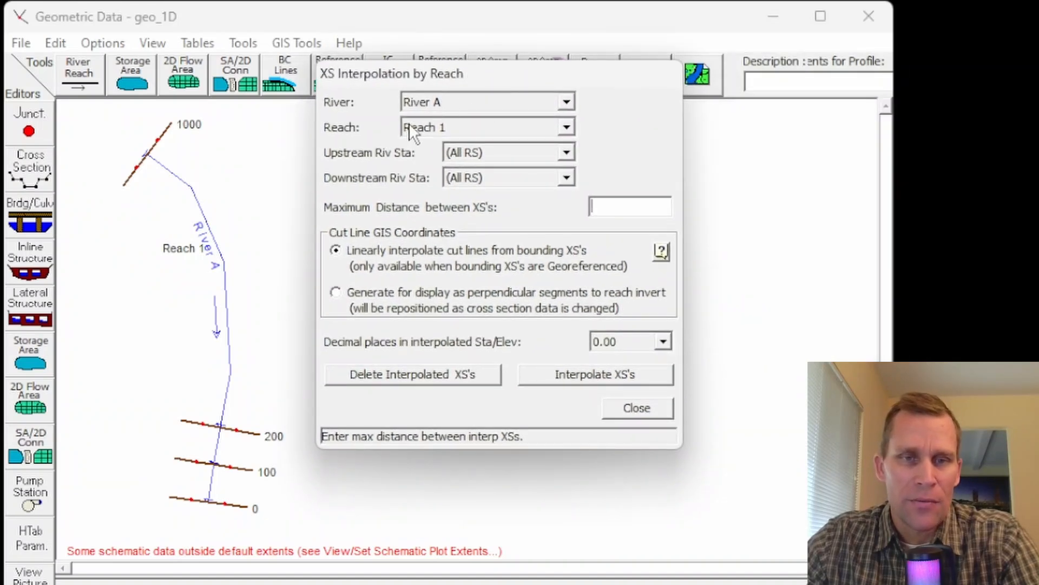
{"action": "left_click", "coordinate": [502, 154]}
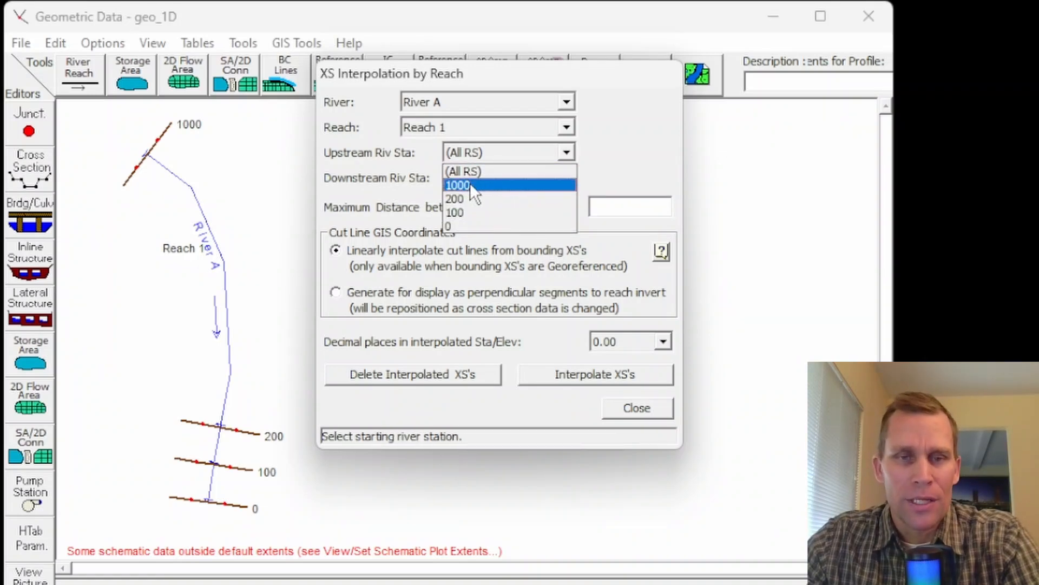
{"action": "left_click", "coordinate": [471, 183]}
{"action": "left_click", "coordinate": [486, 176]}
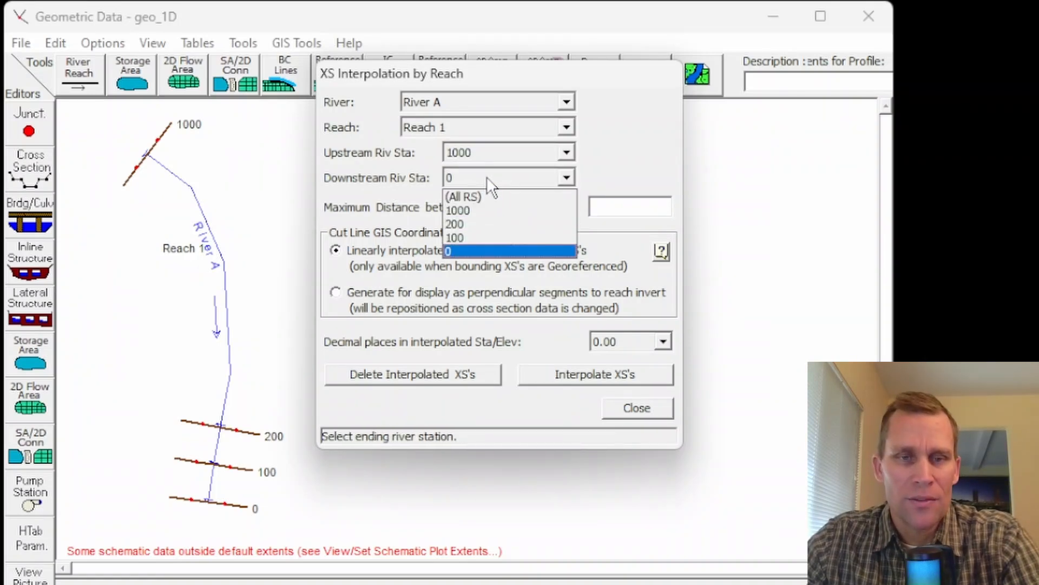
{"action": "left_click", "coordinate": [466, 224]}
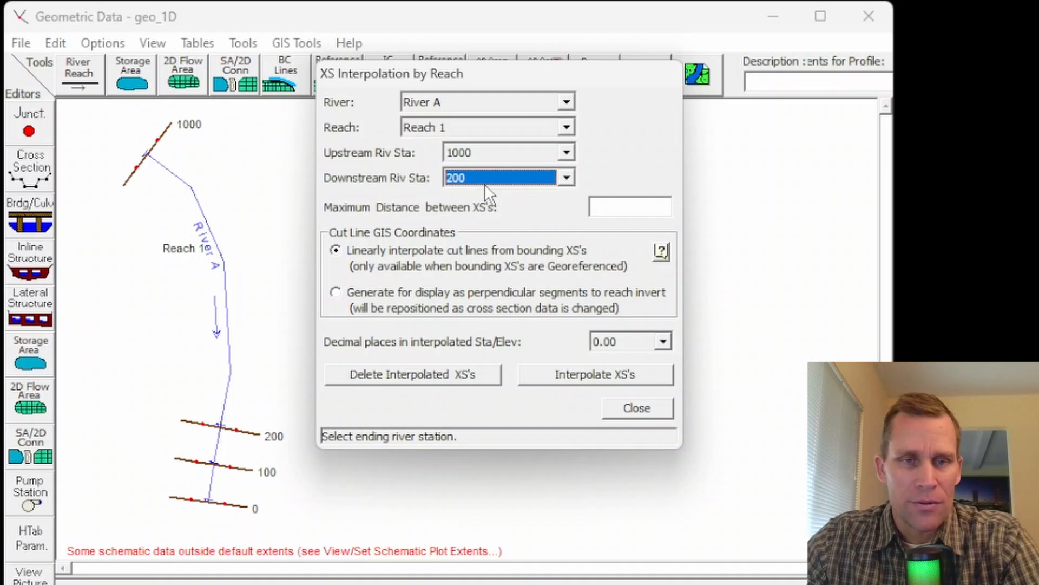
Step: Interpolate the cross sections with a maximum distance of 100 between them and close the interpolation dialog
{"action": "left_click", "coordinate": [622, 206]}
{"action": "type", "text": "100"}
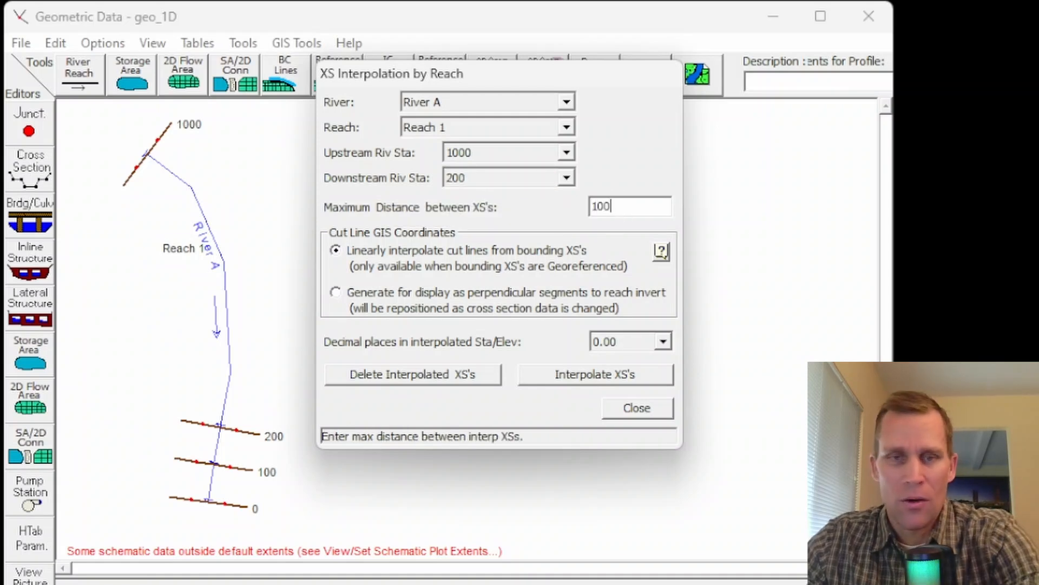
{"action": "left_click", "coordinate": [571, 376]}
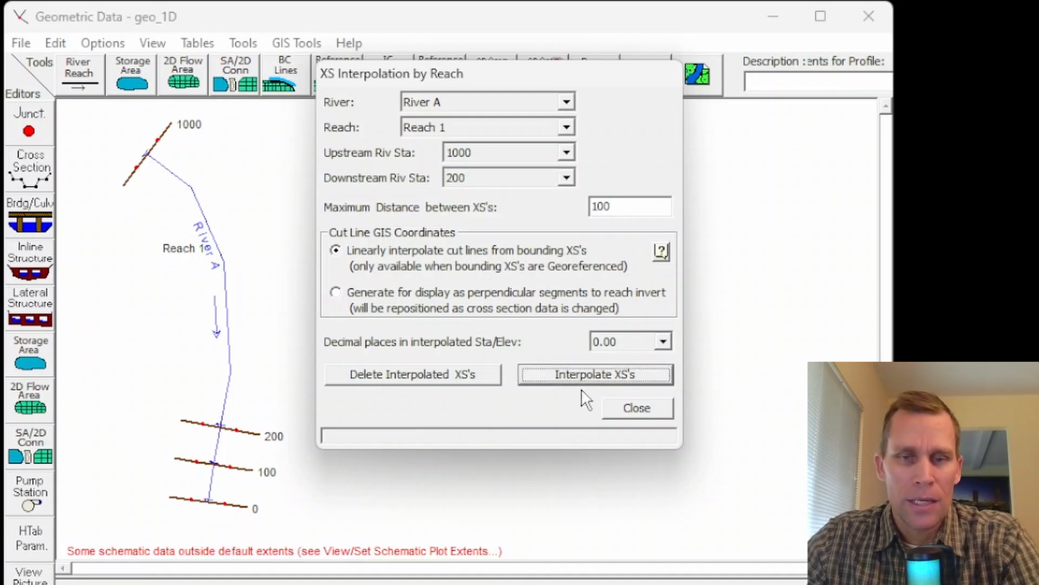
{"action": "left_click", "coordinate": [632, 409]}
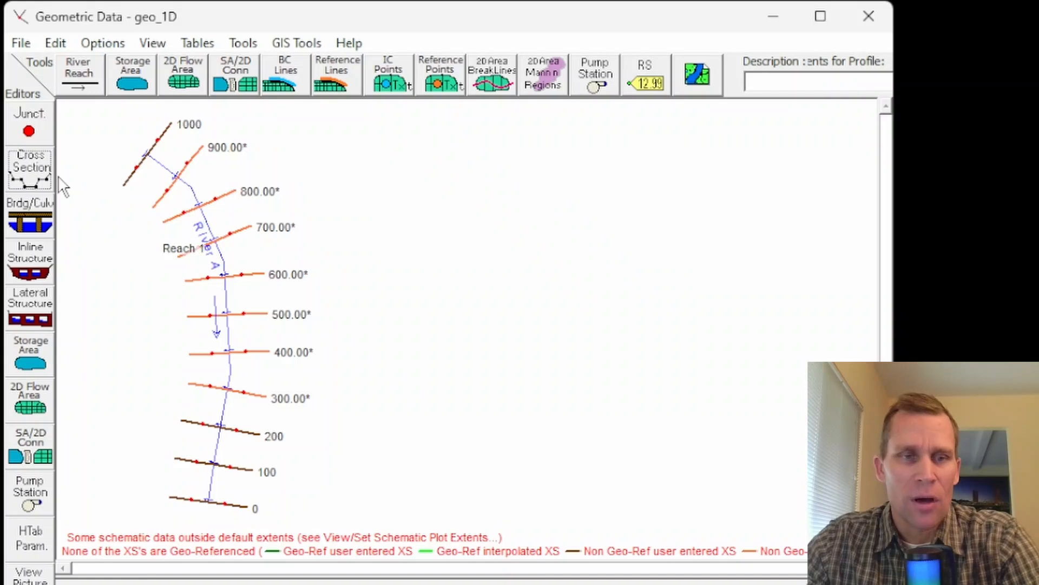
Step: Reopen the cross section editor and plot the reach profile to examine the interpolated sections and their reach lengths
{"action": "left_click", "coordinate": [33, 170]}
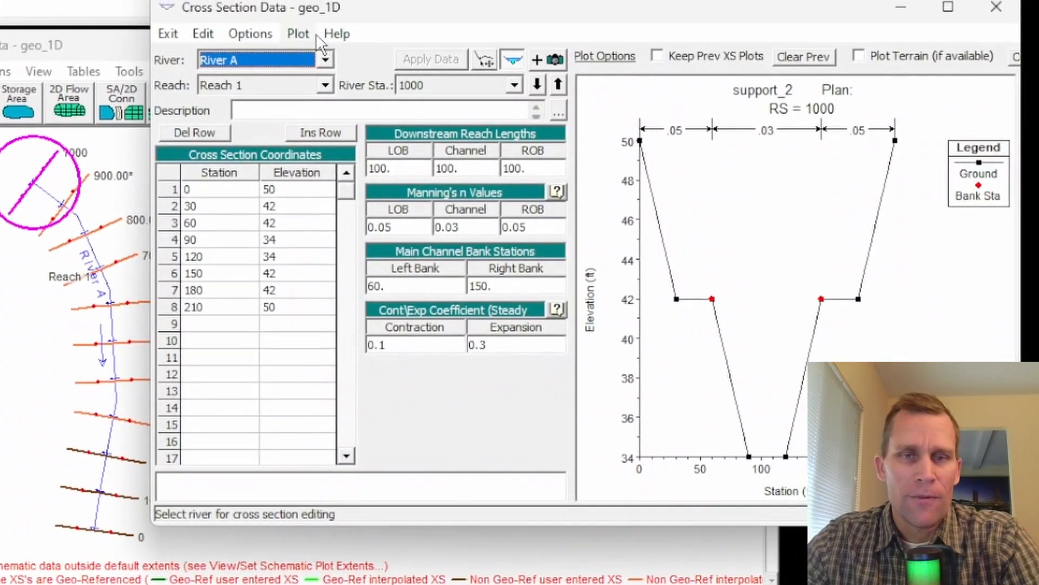
{"action": "left_click", "coordinate": [395, 7]}
{"action": "left_click", "coordinate": [296, 90]}
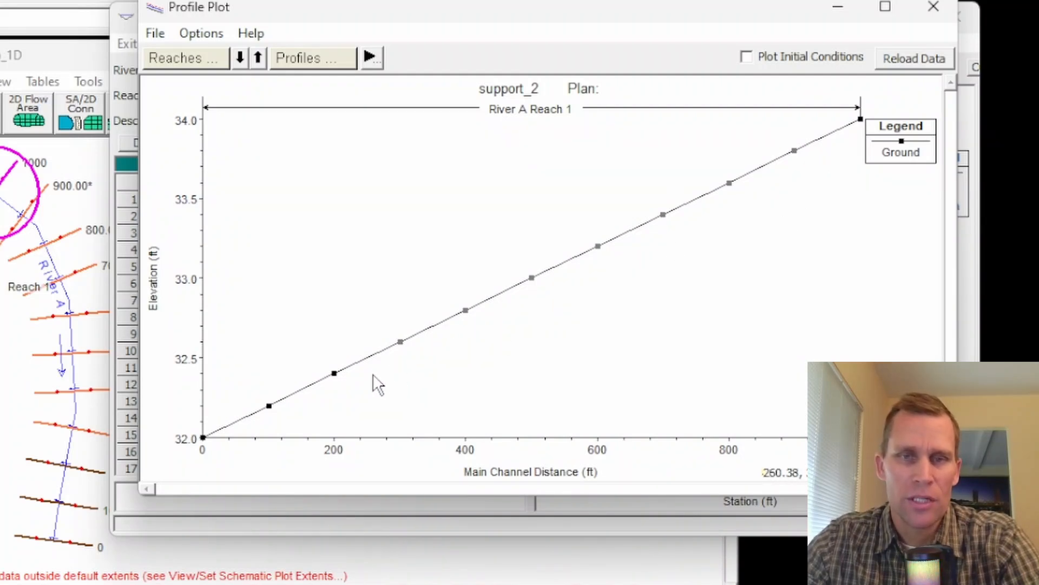
{"action": "left_click", "coordinate": [933, 6]}
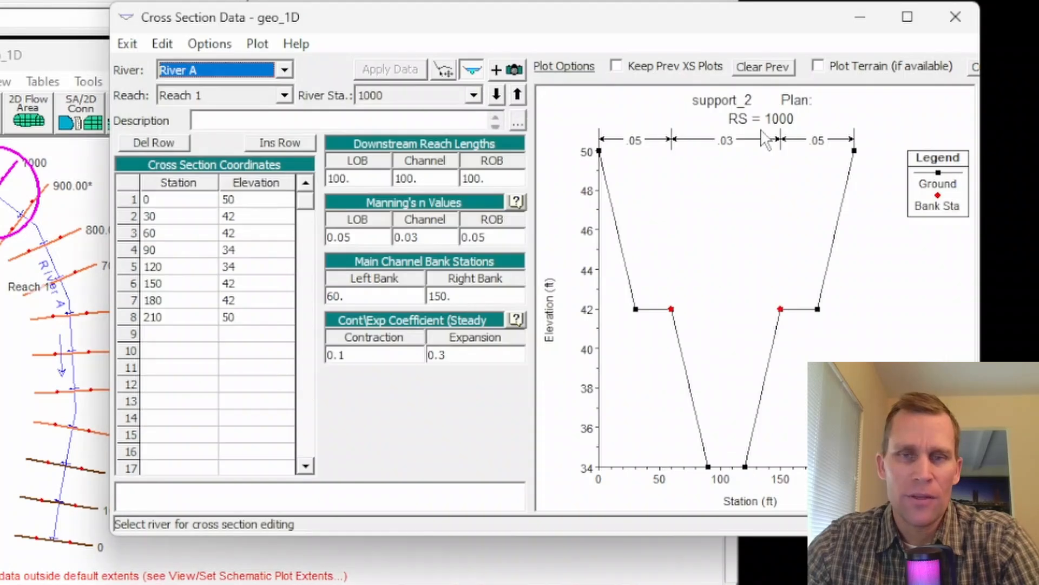
{"action": "left_click", "coordinate": [474, 95]}
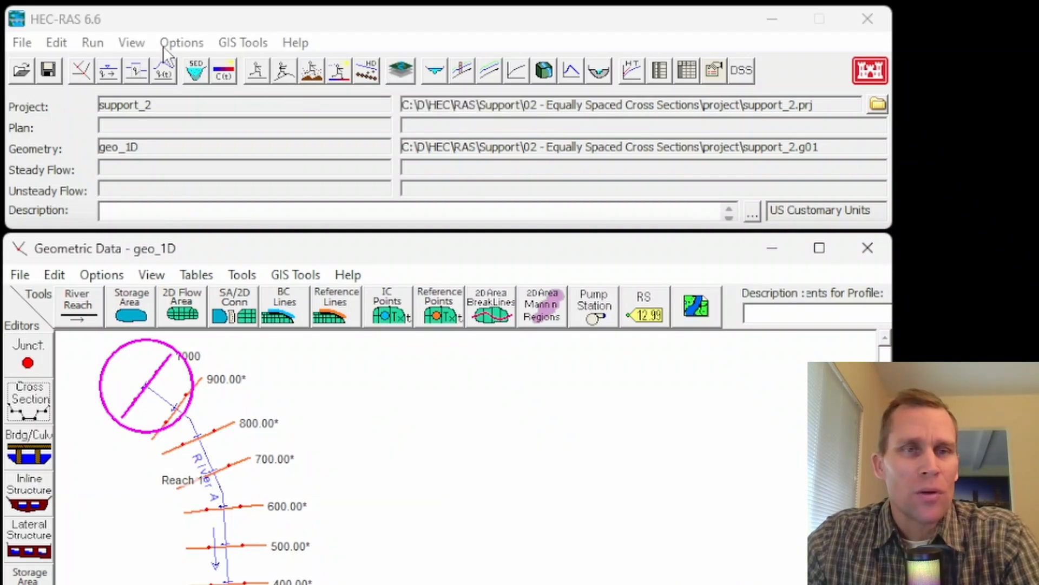
Step: Save the geo_1D geometry data
{"action": "left_click", "coordinate": [180, 42]}
{"action": "left_click", "coordinate": [103, 105]}
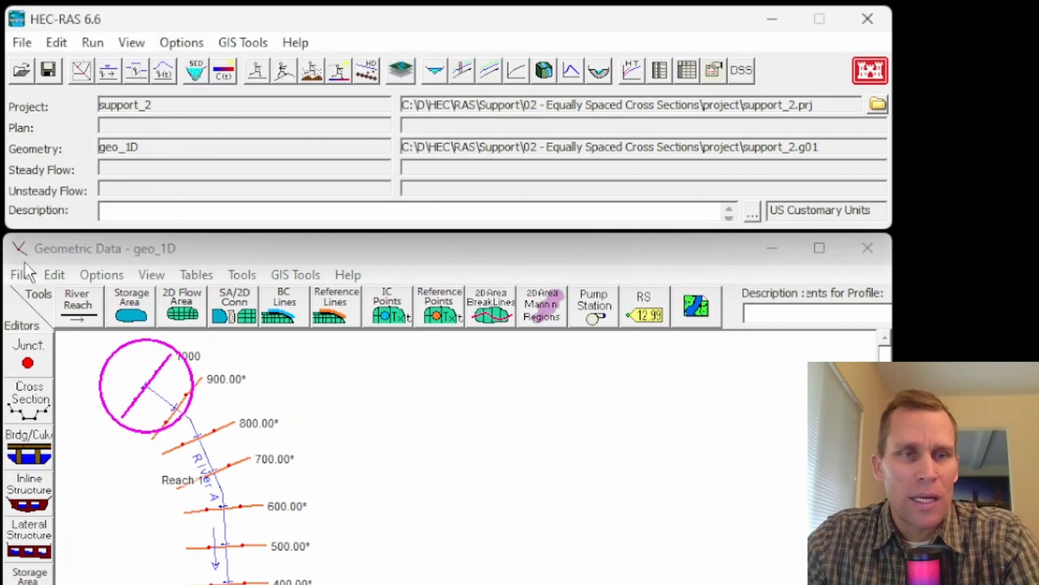
{"action": "left_click", "coordinate": [22, 274]}
{"action": "left_click", "coordinate": [49, 342]}
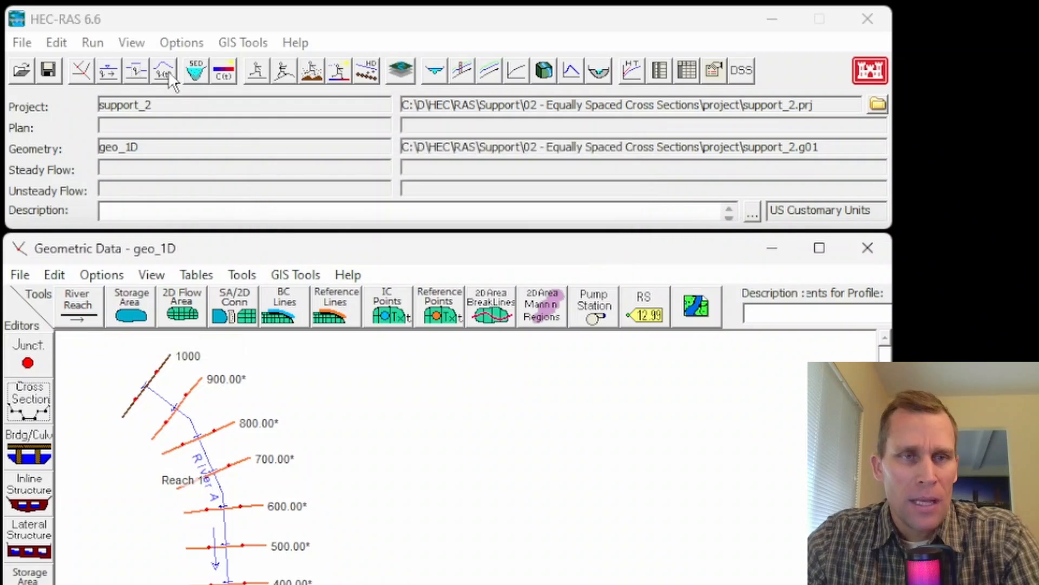
Step: Open RAS Mapper, create a new geometry named geo_2D, and close the layer associations without assigning any layers
{"action": "left_click", "coordinate": [248, 42]}
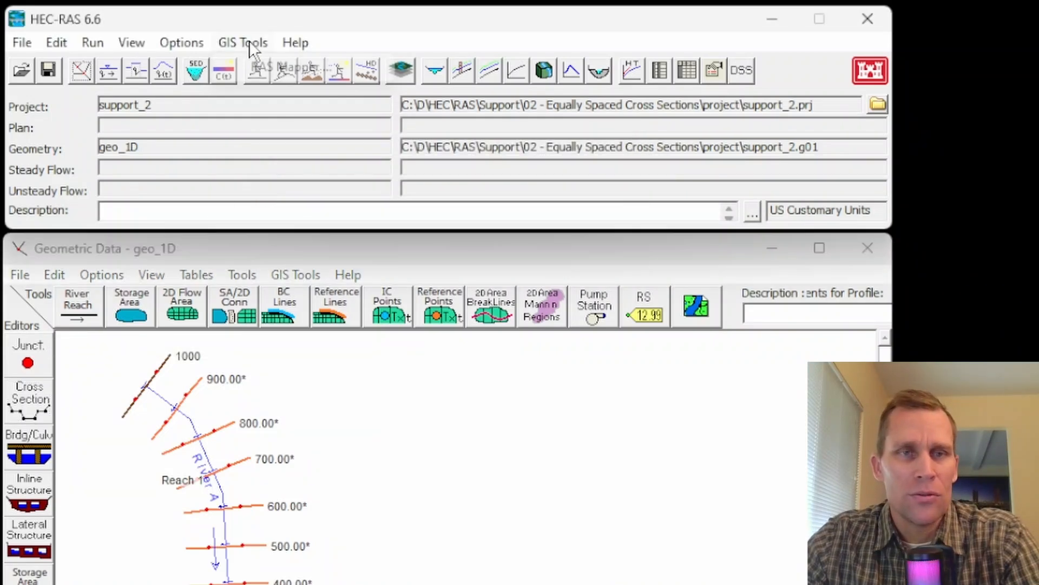
{"action": "left_click", "coordinate": [258, 63]}
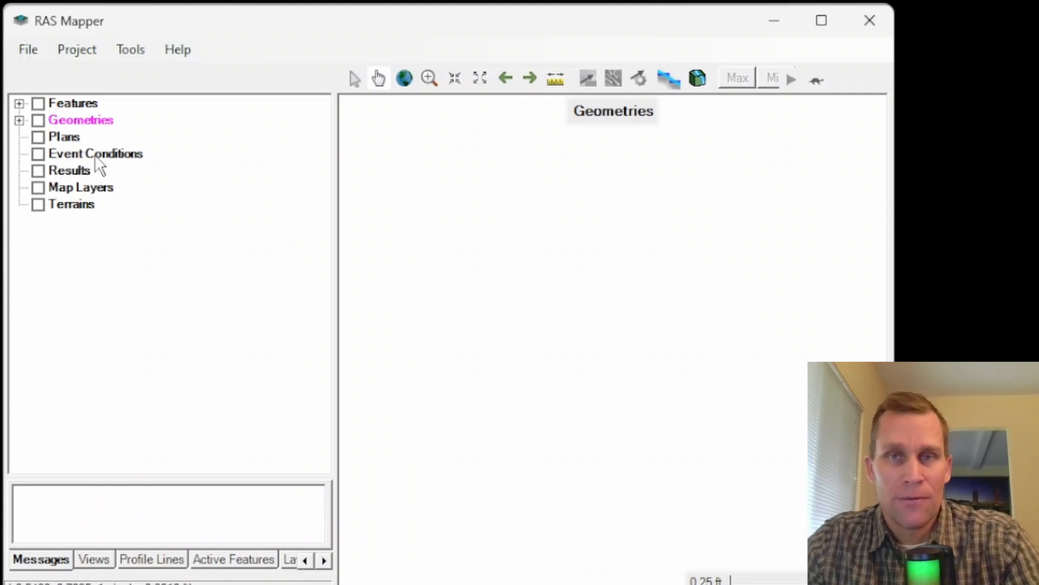
{"action": "right_click", "coordinate": [70, 123]}
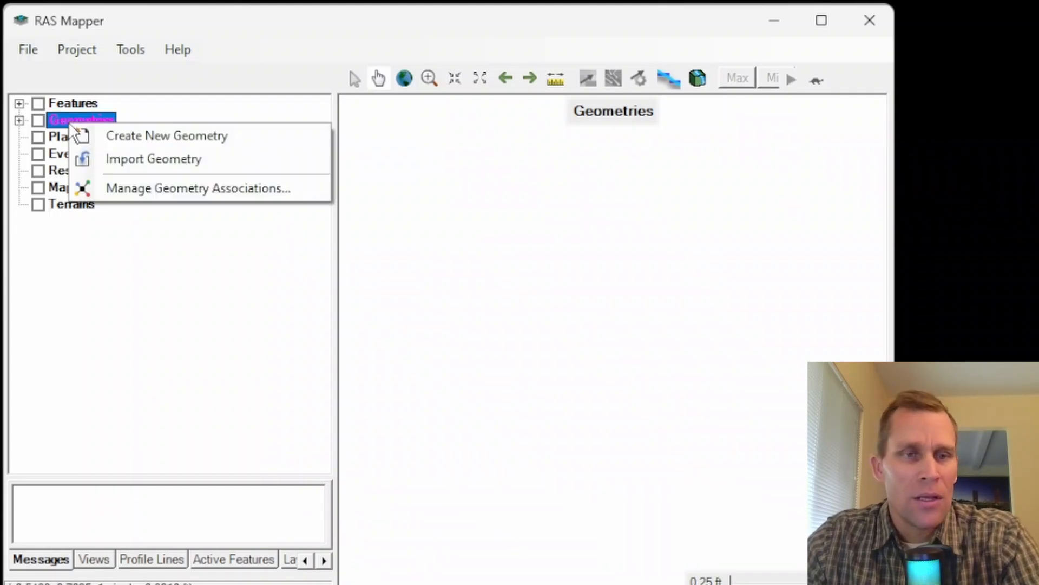
{"action": "left_click", "coordinate": [138, 137]}
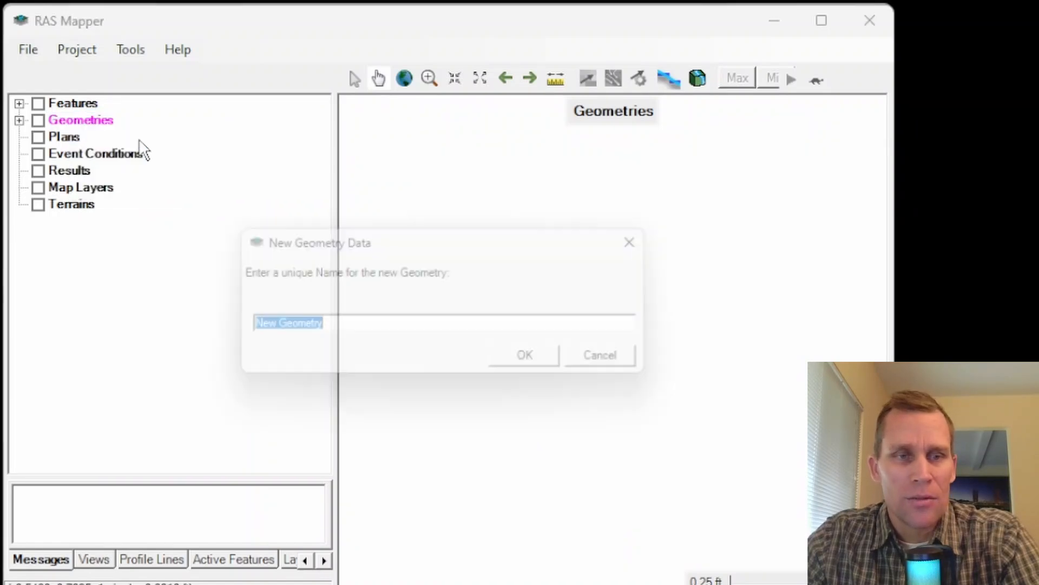
{"action": "type", "text": "geo_2D"}
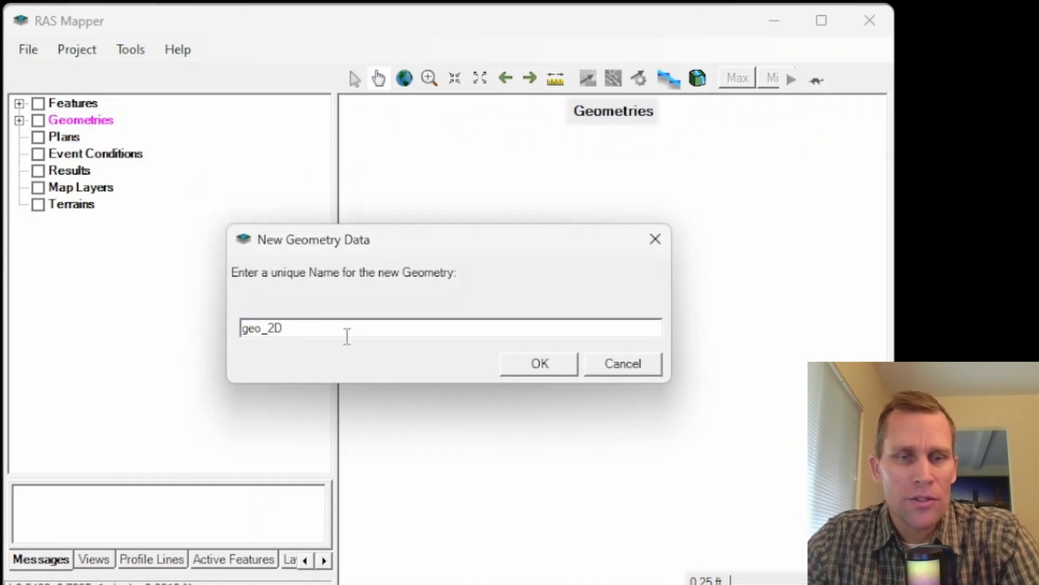
{"action": "left_click", "coordinate": [544, 364]}
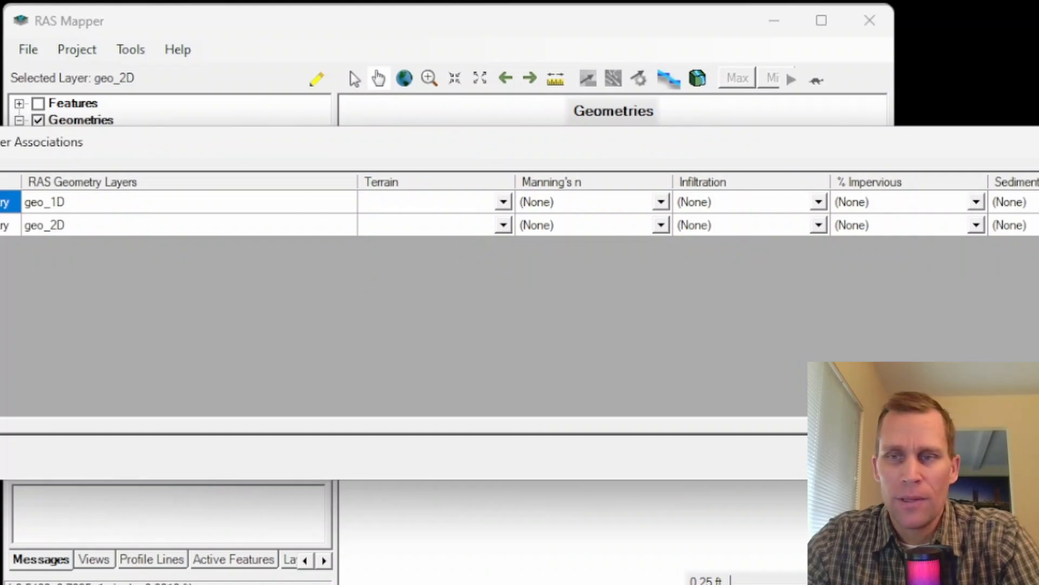
{"action": "left_click", "coordinate": [1029, 458]}
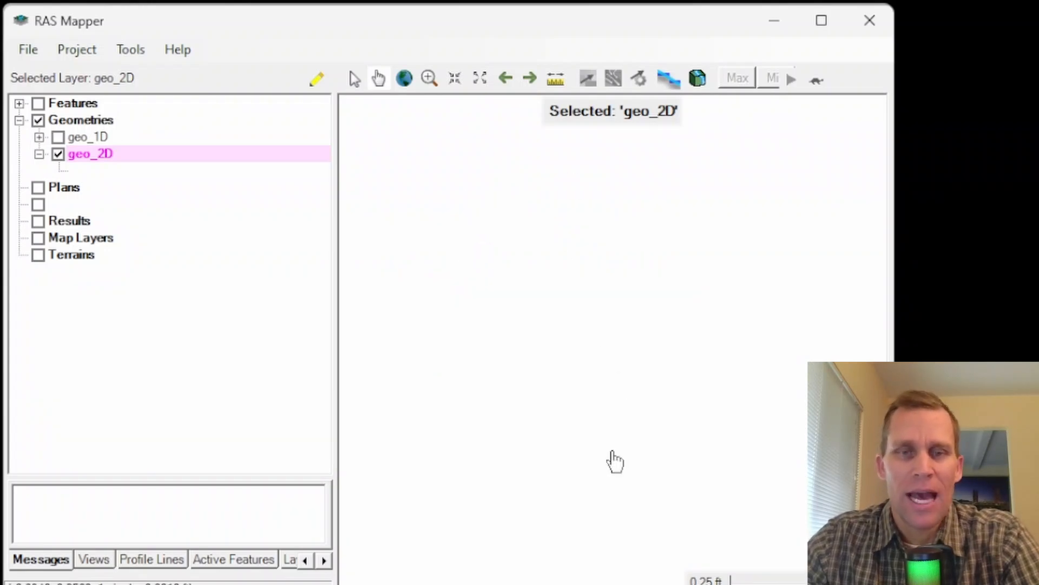
Step: Set the project's coordinate reference system to the NAD83 / California zone 3 (ftUS) projection file from the RAS Mapper Data folder
{"action": "left_click", "coordinate": [78, 50]}
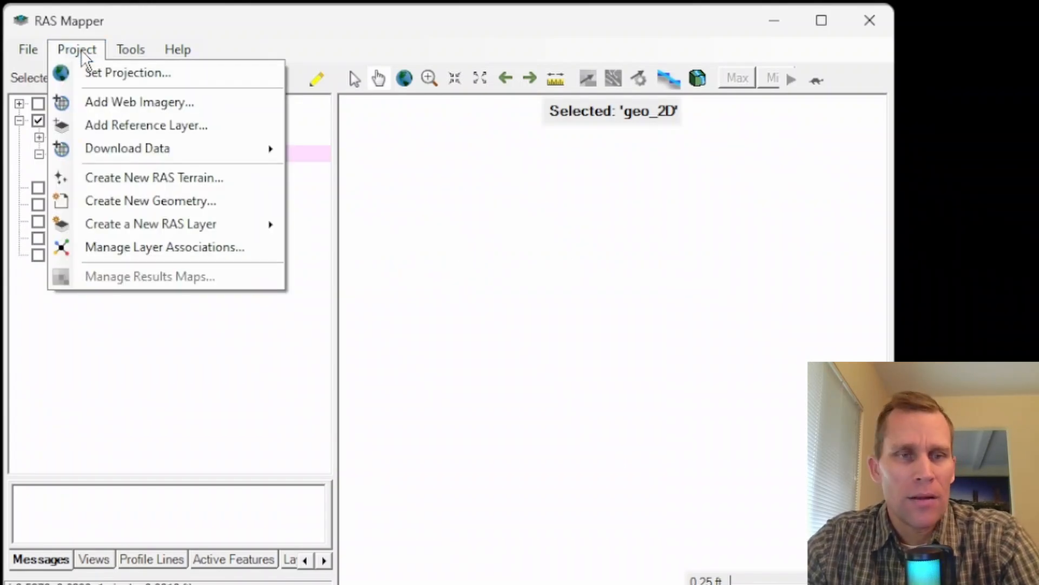
{"action": "left_click", "coordinate": [94, 73]}
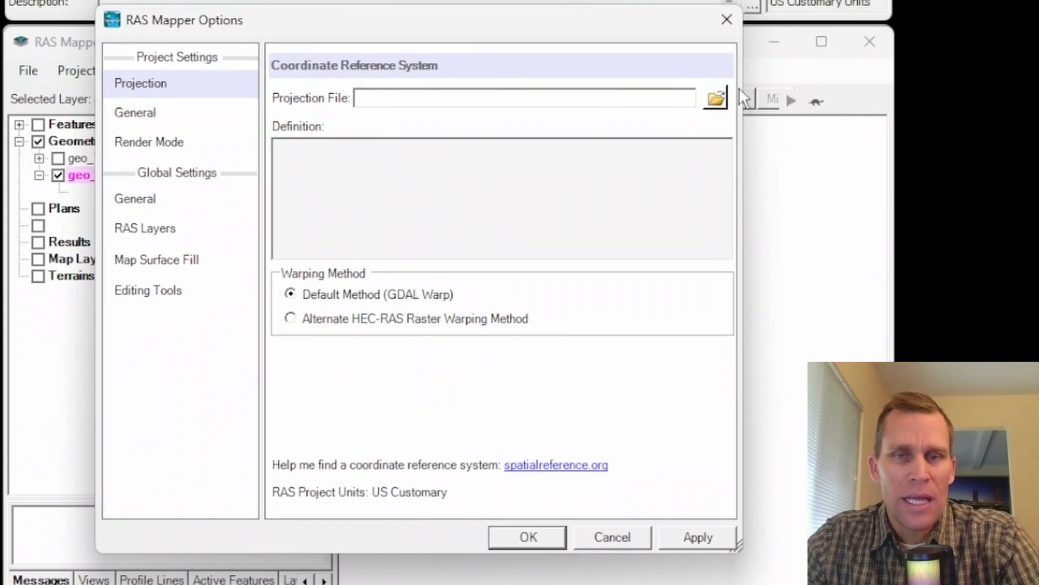
{"action": "left_click", "coordinate": [715, 98]}
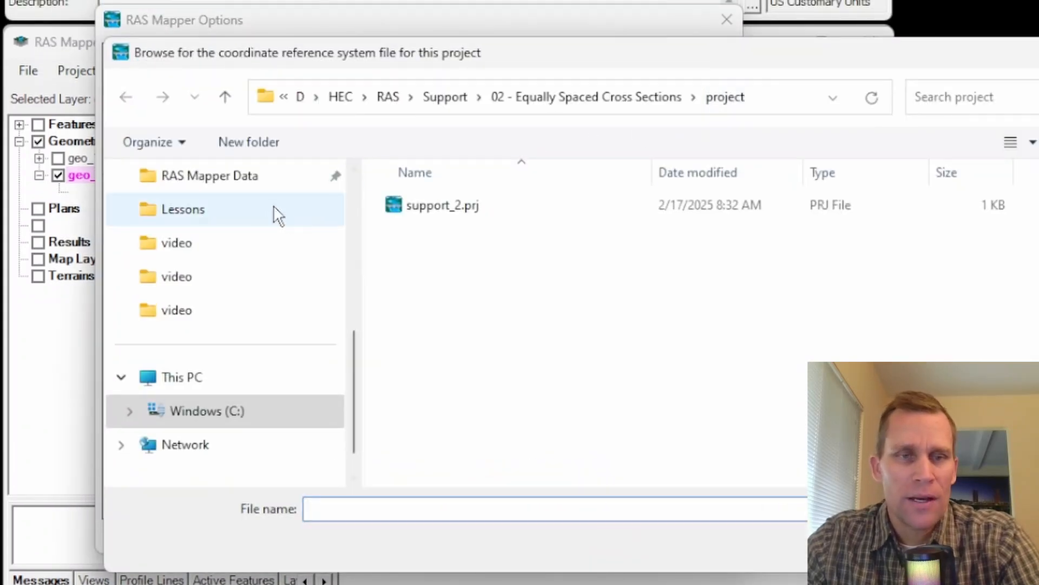
{"action": "left_click", "coordinate": [260, 178]}
{"action": "left_click", "coordinate": [467, 210]}
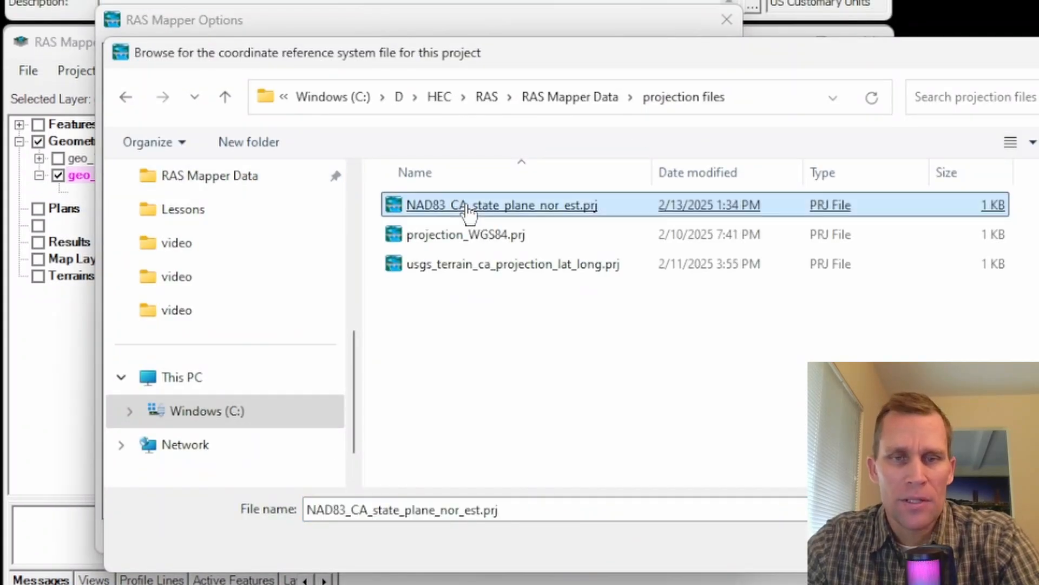
{"action": "left_click", "coordinate": [467, 211]}
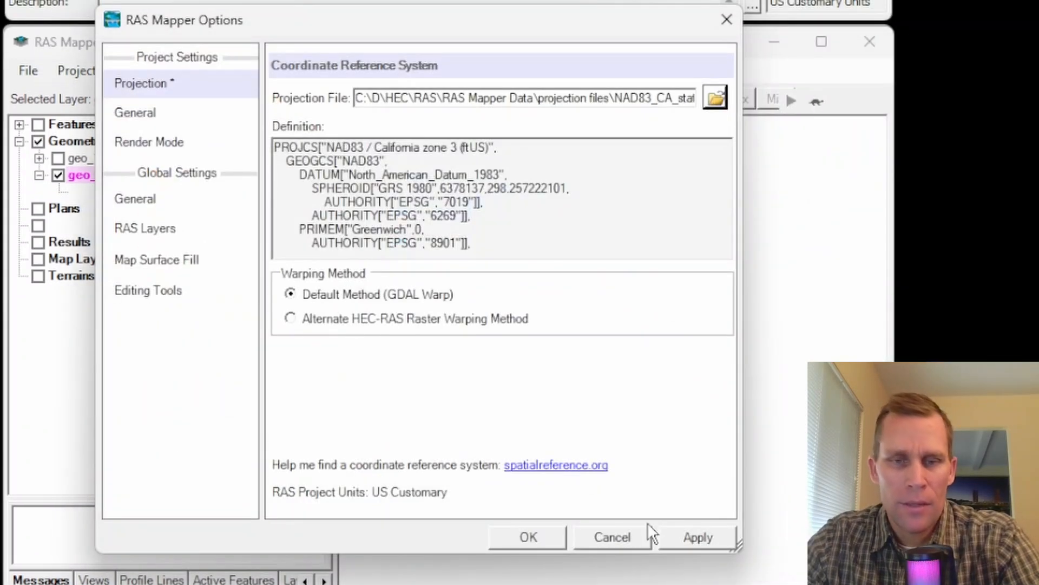
{"action": "left_click", "coordinate": [529, 538]}
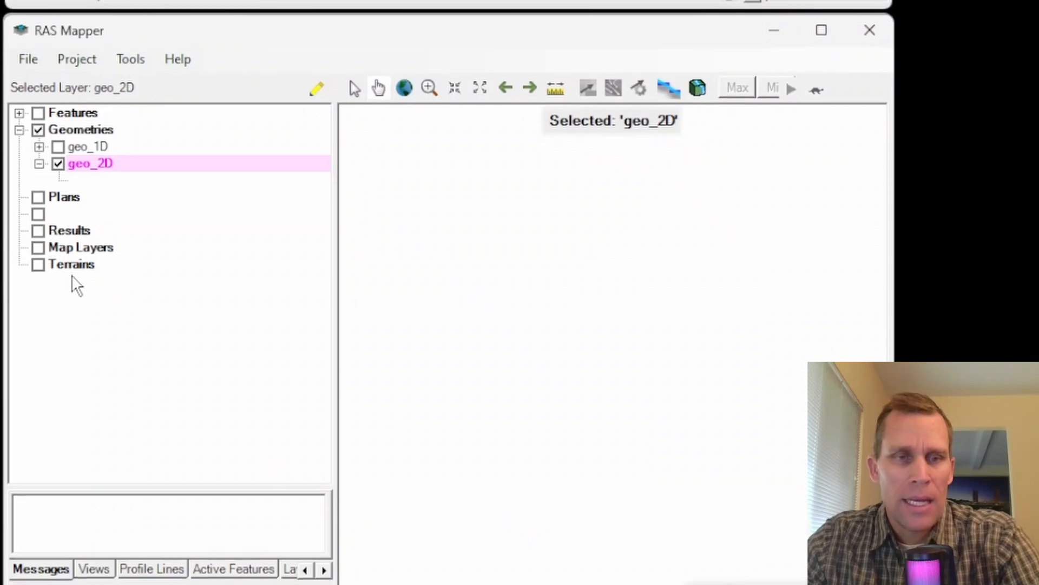
Step: Start a new RAS terrain layer and add sacramento_13_arc_sec.tif as its input terrain file
{"action": "left_click", "coordinate": [70, 265]}
{"action": "right_click", "coordinate": [71, 264]}
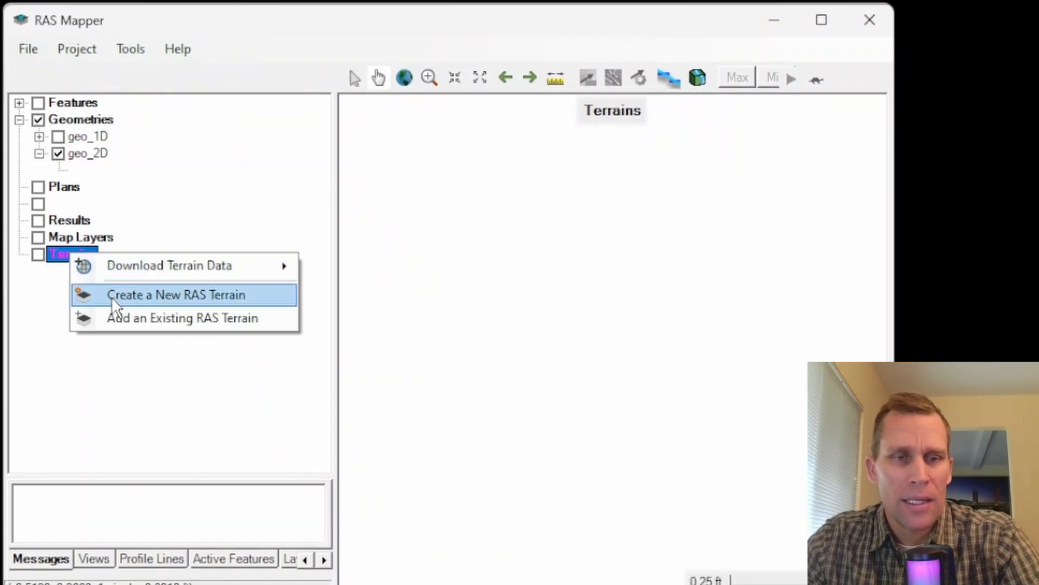
{"action": "left_click", "coordinate": [70, 48]}
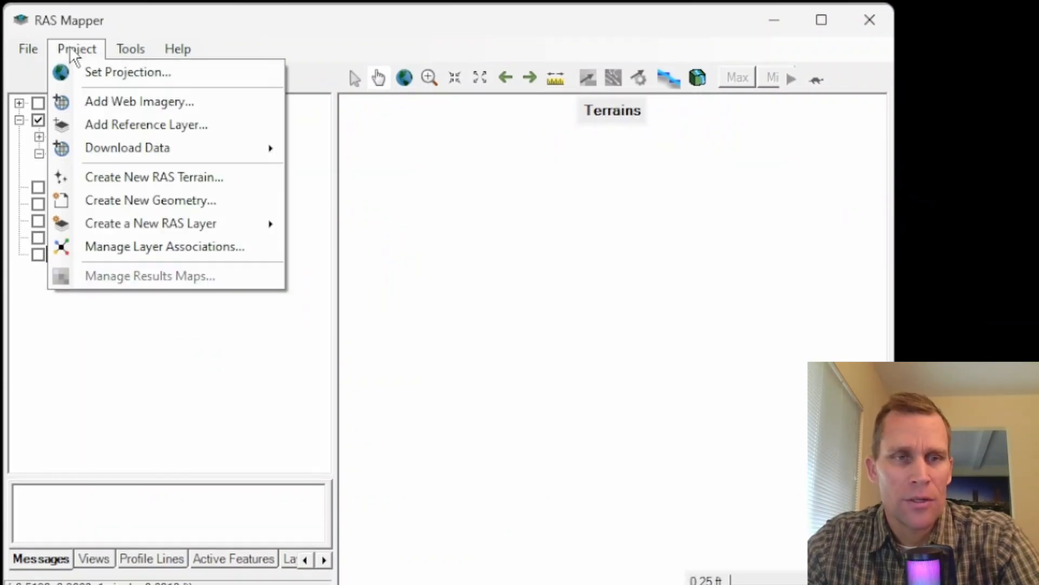
{"action": "left_click", "coordinate": [139, 177]}
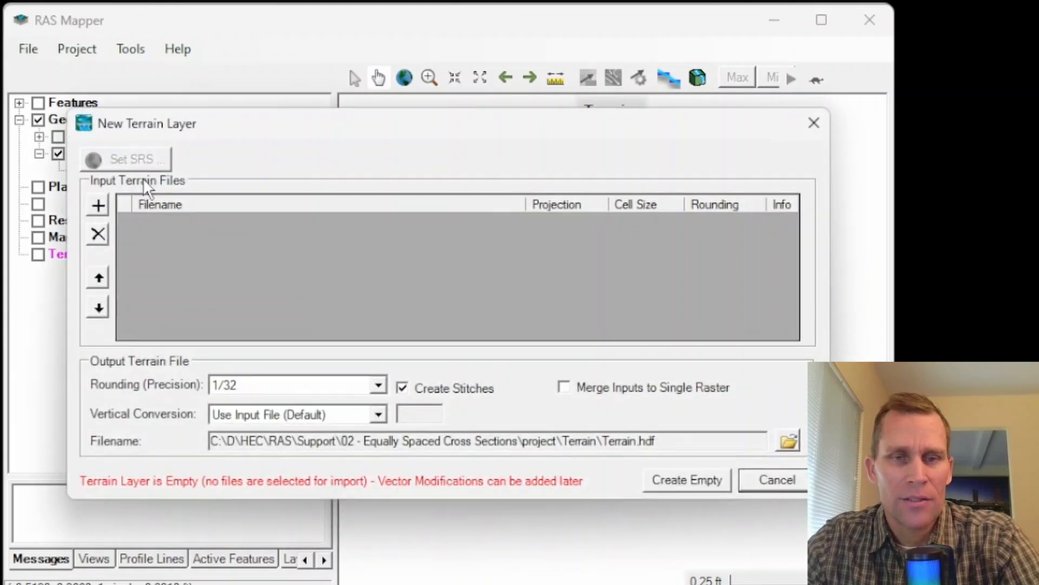
{"action": "left_click", "coordinate": [98, 205]}
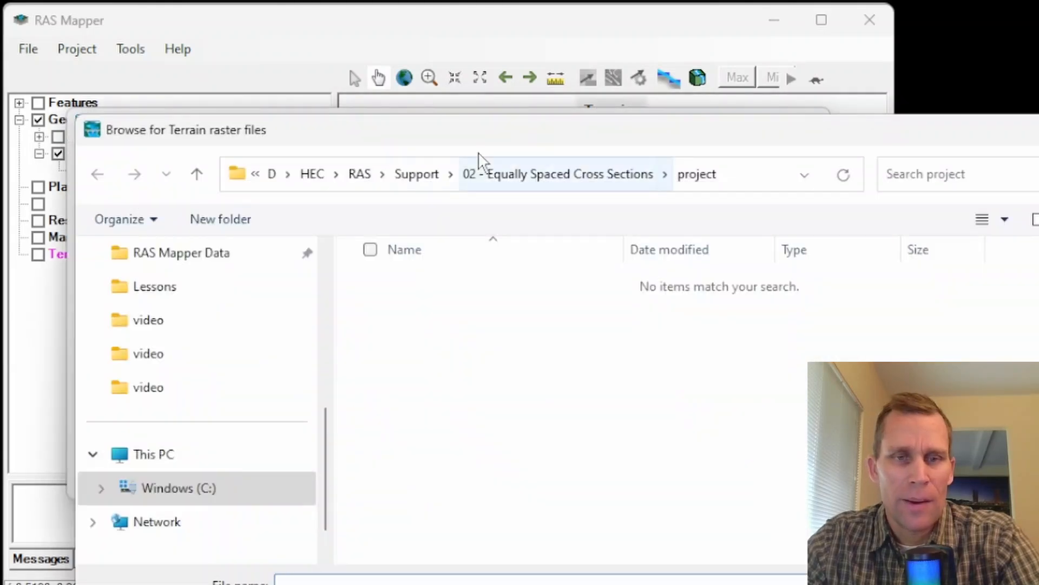
{"action": "left_click_drag", "start_coordinate": [494, 138], "coordinate": [475, 10]}
{"action": "left_click", "coordinate": [161, 130]}
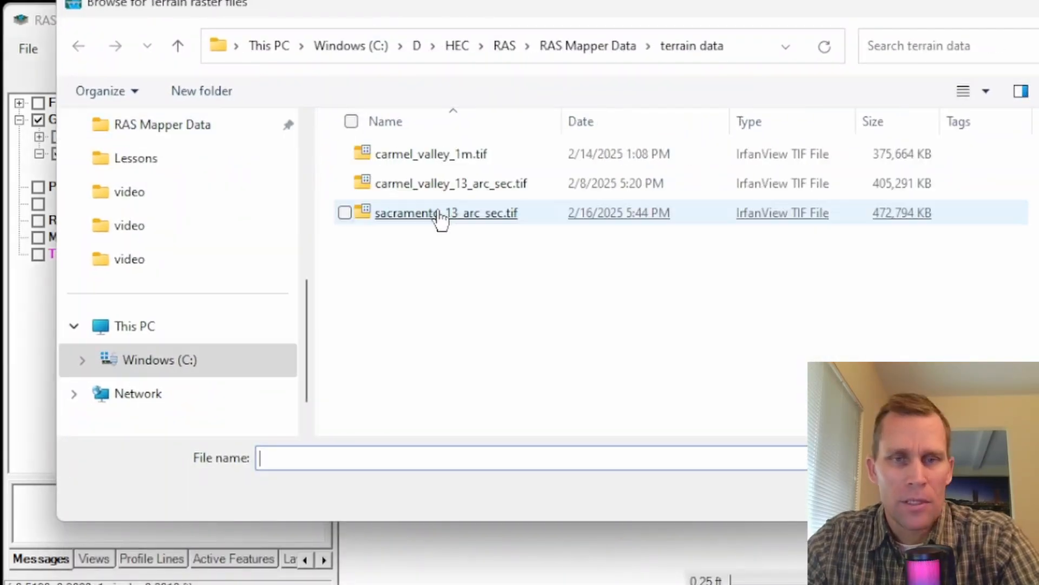
{"action": "double_click", "coordinate": [433, 214]}
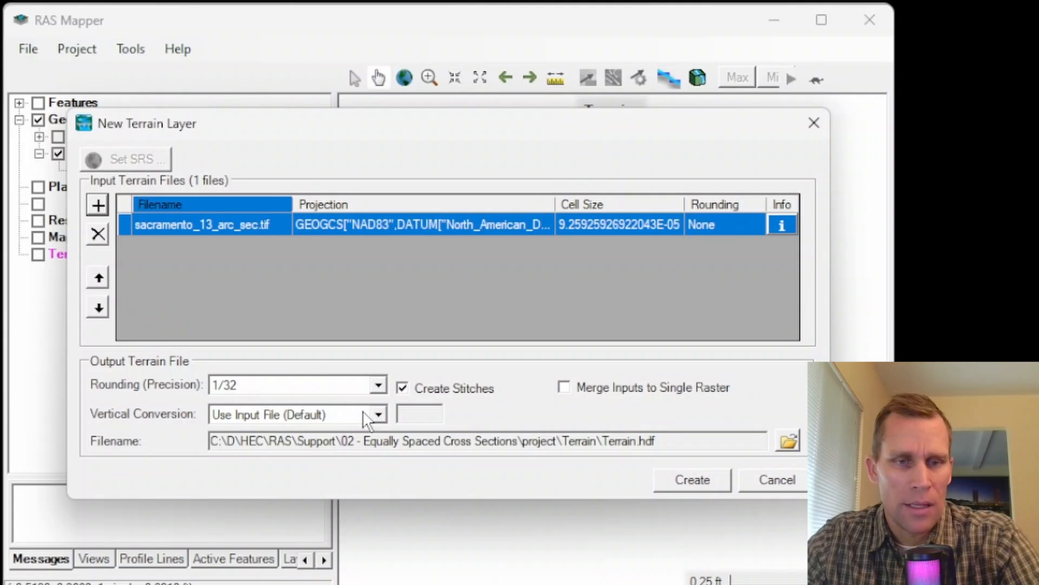
Step: Set the terrain's vertical conversion to Meters to Feet, create the terrain, and close the progress window when it finishes
{"action": "left_click", "coordinate": [378, 415]}
{"action": "left_click", "coordinate": [260, 448]}
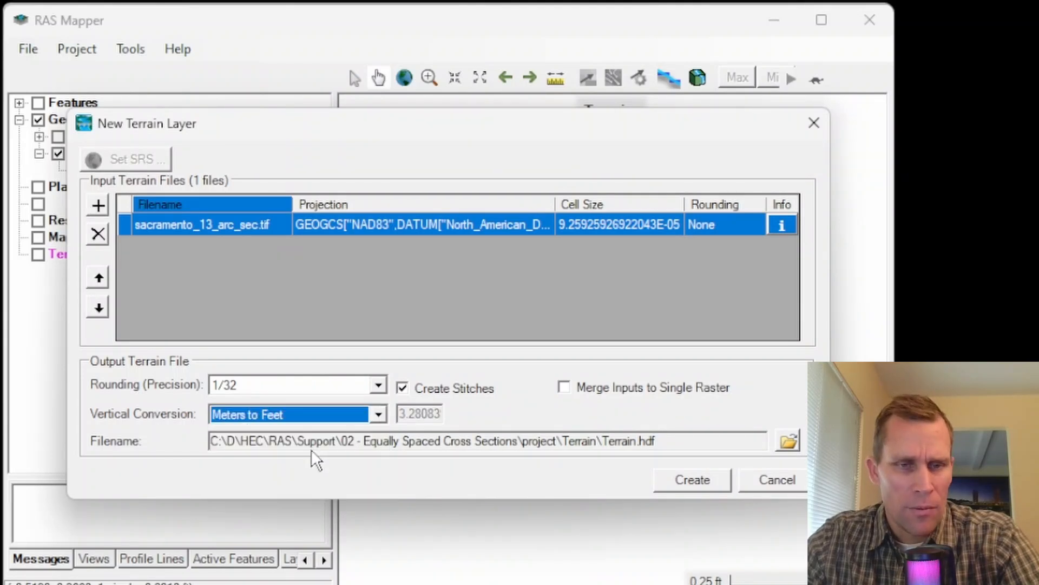
{"action": "left_click", "coordinate": [684, 478]}
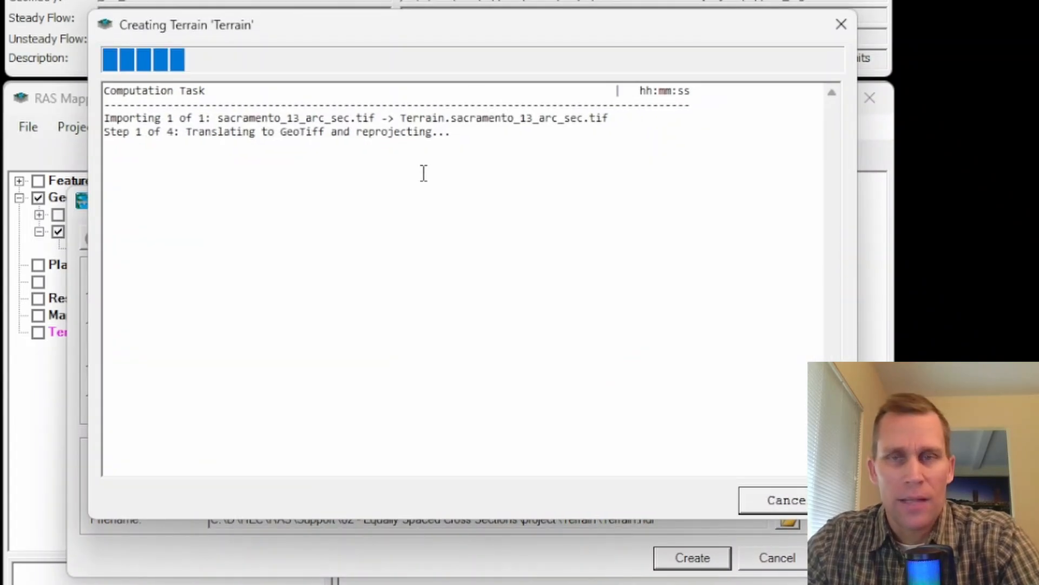
{"action": "left_click", "coordinate": [772, 498]}
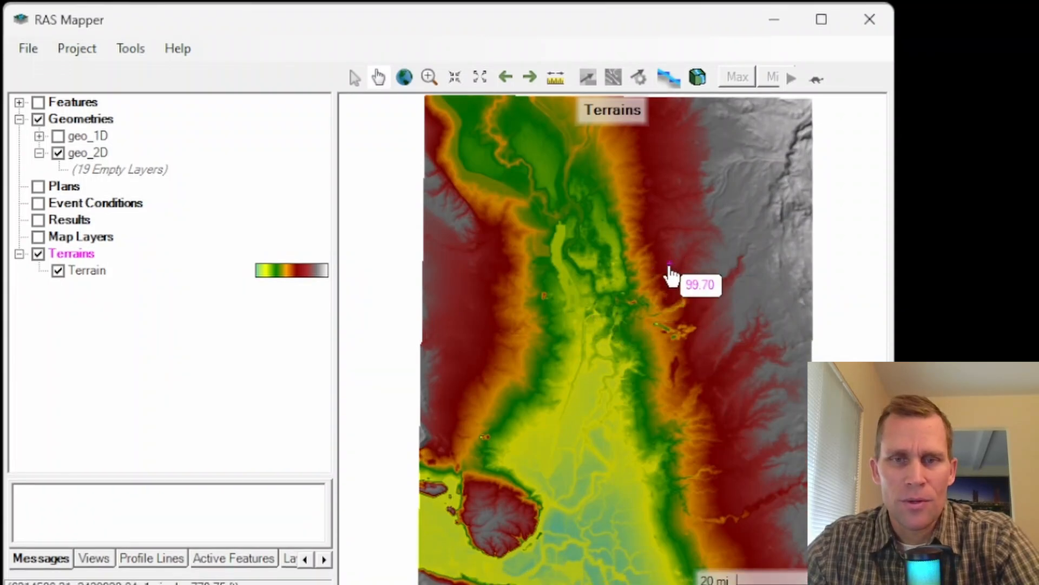
Step: Start an editing session on the geo_2D geometry and make its Rivers layer active for drawing
{"action": "scroll", "coordinate": [671, 274], "scroll_direction": "up", "scroll_amount": 1}
{"action": "scroll", "coordinate": [667, 279], "scroll_direction": "up", "scroll_amount": 5}
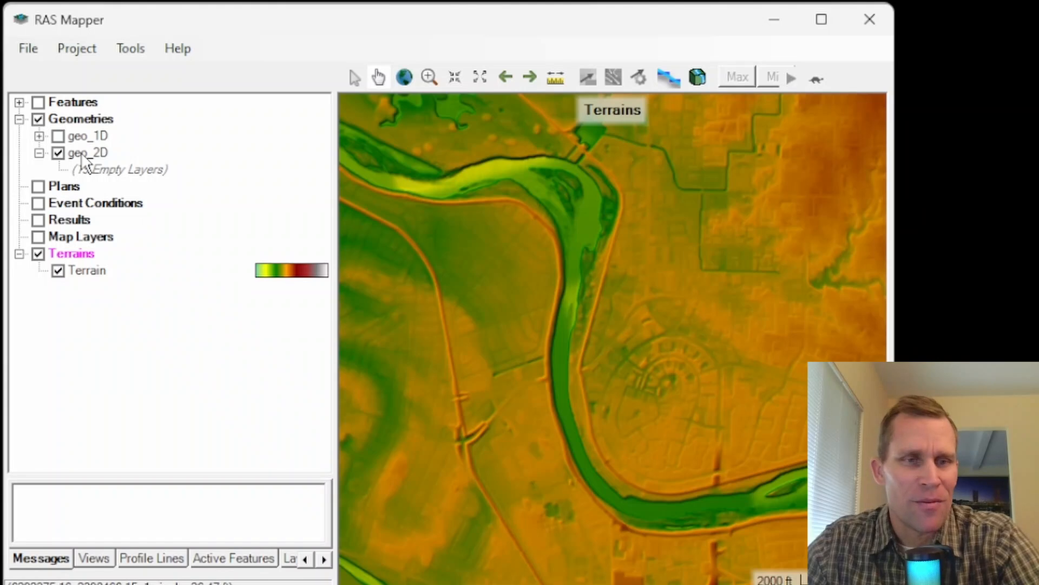
{"action": "left_click", "coordinate": [80, 152]}
{"action": "right_click", "coordinate": [80, 152]}
{"action": "left_click", "coordinate": [135, 193]}
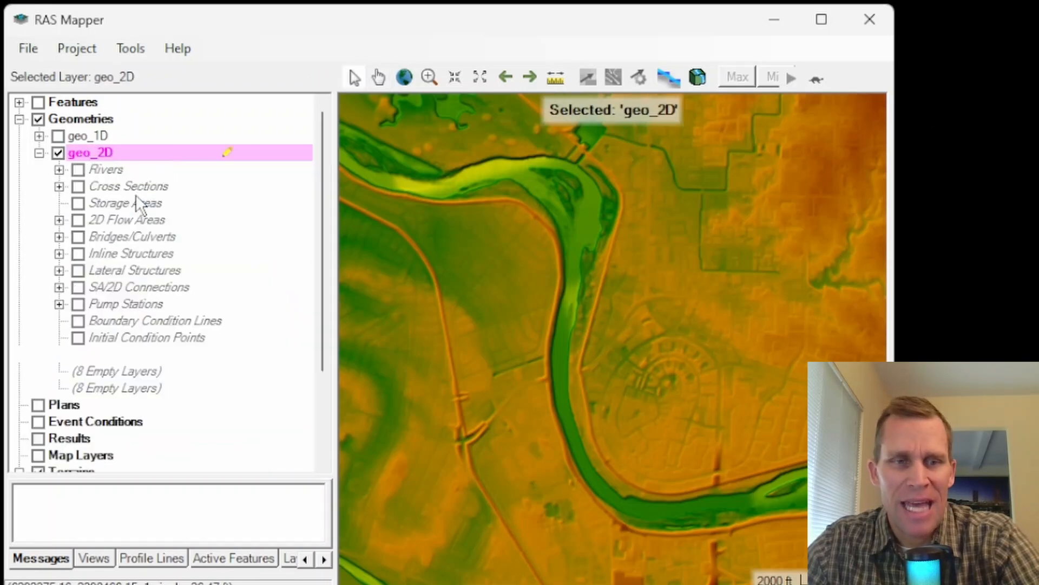
{"action": "left_click", "coordinate": [108, 171]}
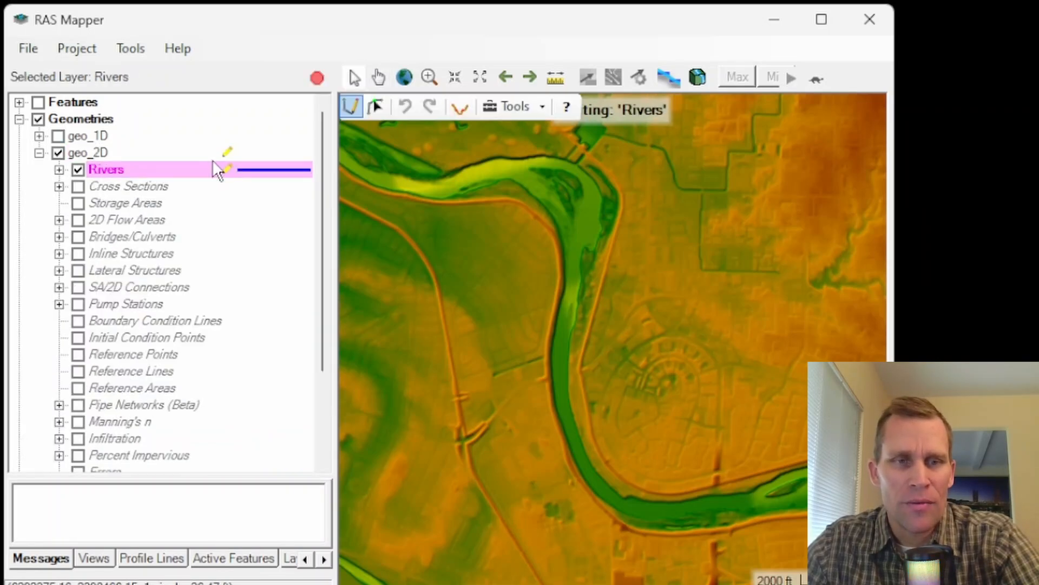
Step: Draw a river centerline along the main channel from the southern bend up and around the northern bend, following the terrain
{"action": "left_click", "coordinate": [658, 514]}
{"action": "left_click", "coordinate": [619, 507]}
{"action": "left_click", "coordinate": [590, 477]}
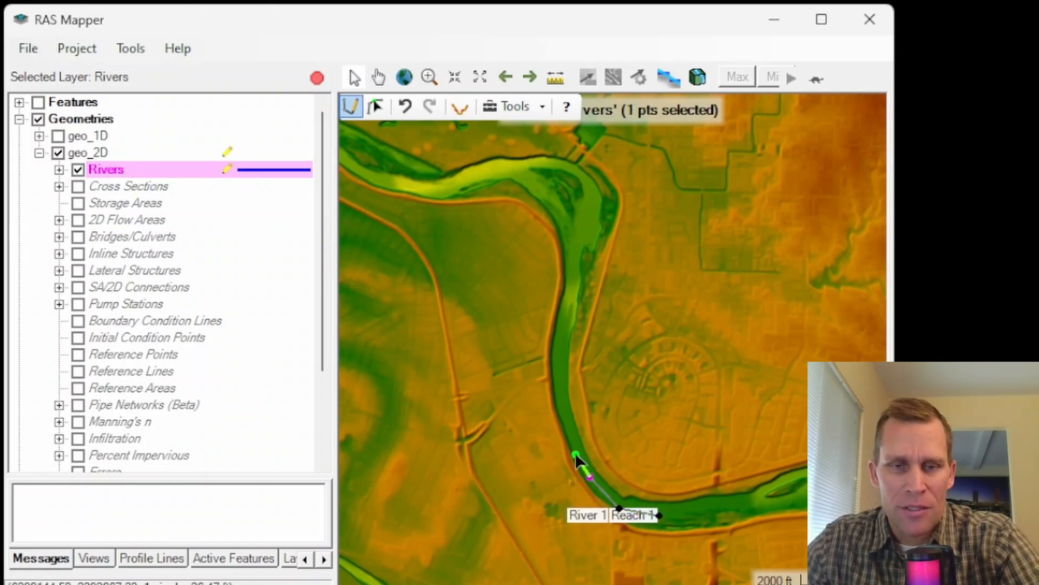
{"action": "left_click", "coordinate": [573, 441]}
{"action": "left_click", "coordinate": [560, 320]}
{"action": "left_click", "coordinate": [575, 276]}
{"action": "left_click", "coordinate": [571, 223]}
{"action": "left_click", "coordinate": [551, 198]}
{"action": "left_click", "coordinate": [519, 172]}
{"action": "left_click", "coordinate": [482, 170]}
{"action": "left_click", "coordinate": [471, 174]}
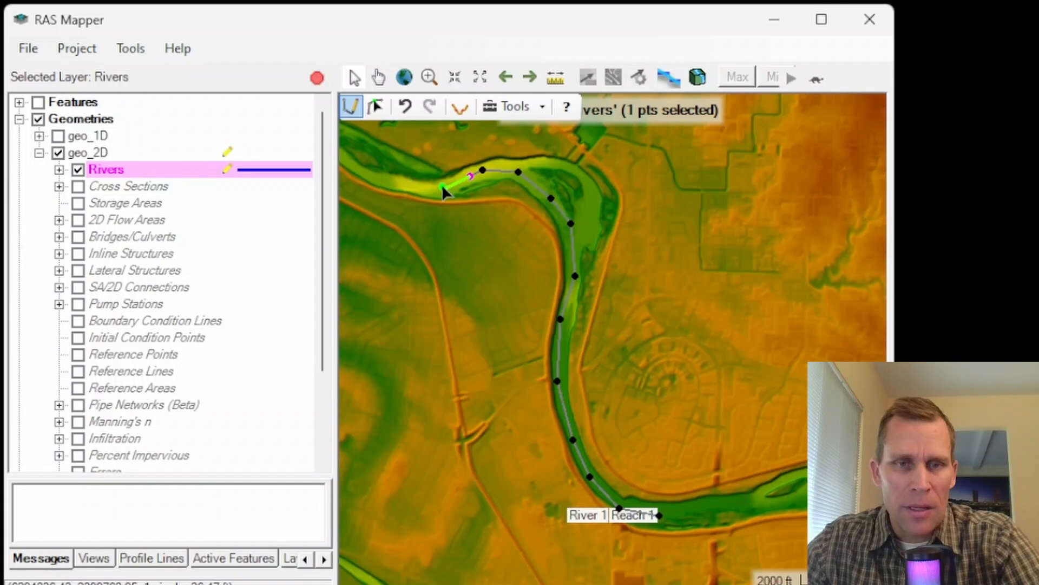
{"action": "double_click", "coordinate": [442, 183]}
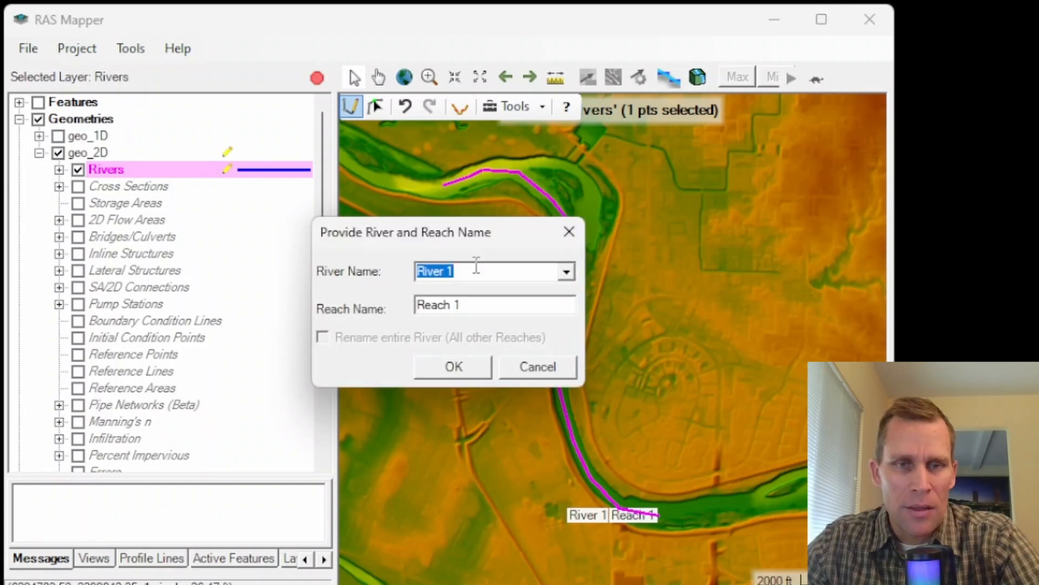
Step: Name the drawn river River B and keep Reach 1 as the reach name
{"action": "left_click", "coordinate": [481, 273]}
{"action": "key", "text": "BackSpace"}
{"action": "type", "text": "B"}
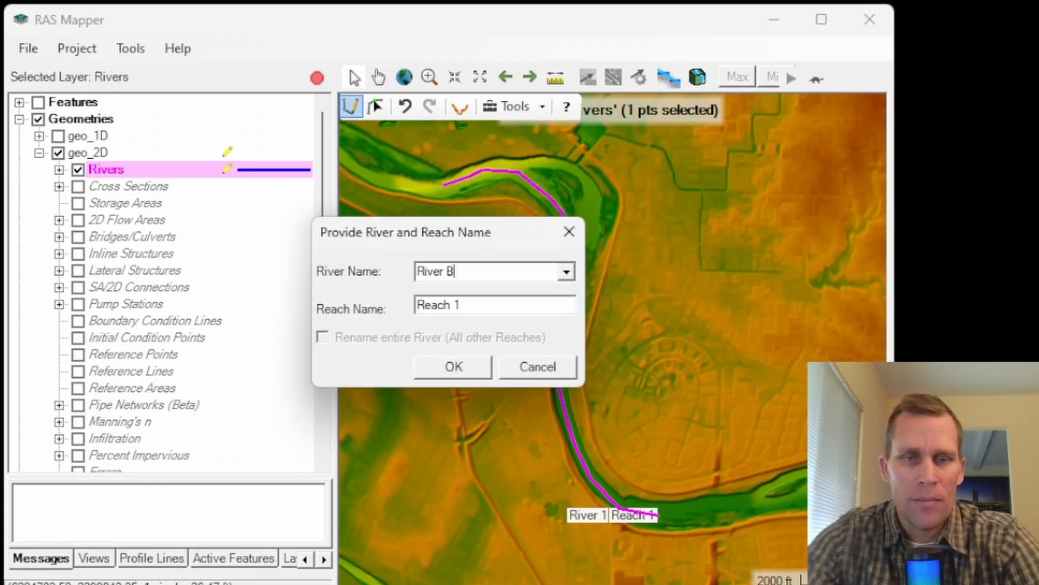
{"action": "left_click", "coordinate": [439, 366]}
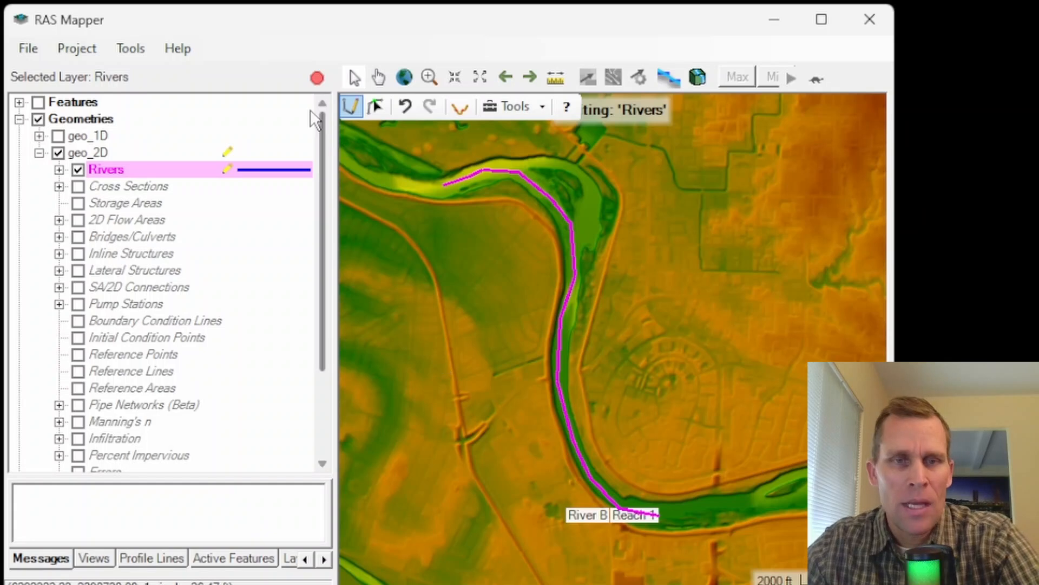
Step: Stop editing with the geo_2D edits saved, then save the RAS Mapper project and close RAS Mapper
{"action": "left_click", "coordinate": [318, 76]}
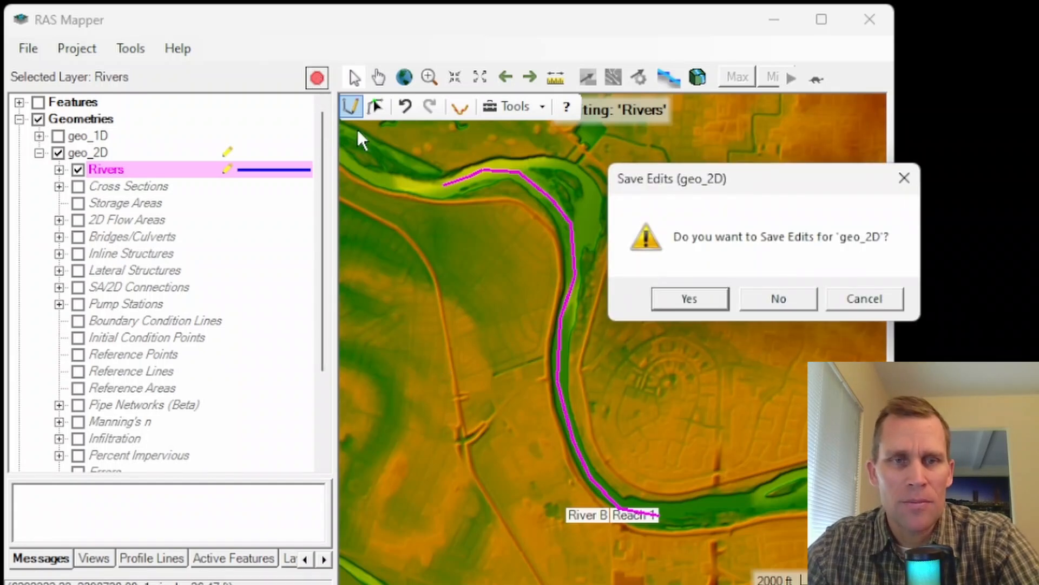
{"action": "left_click", "coordinate": [709, 297]}
{"action": "left_click", "coordinate": [25, 49]}
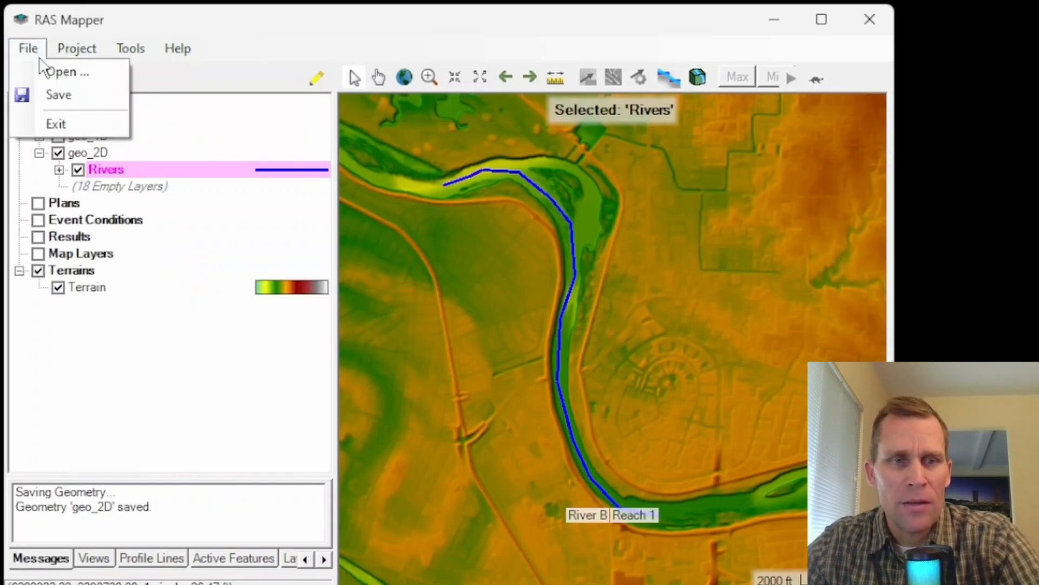
{"action": "left_click", "coordinate": [53, 94]}
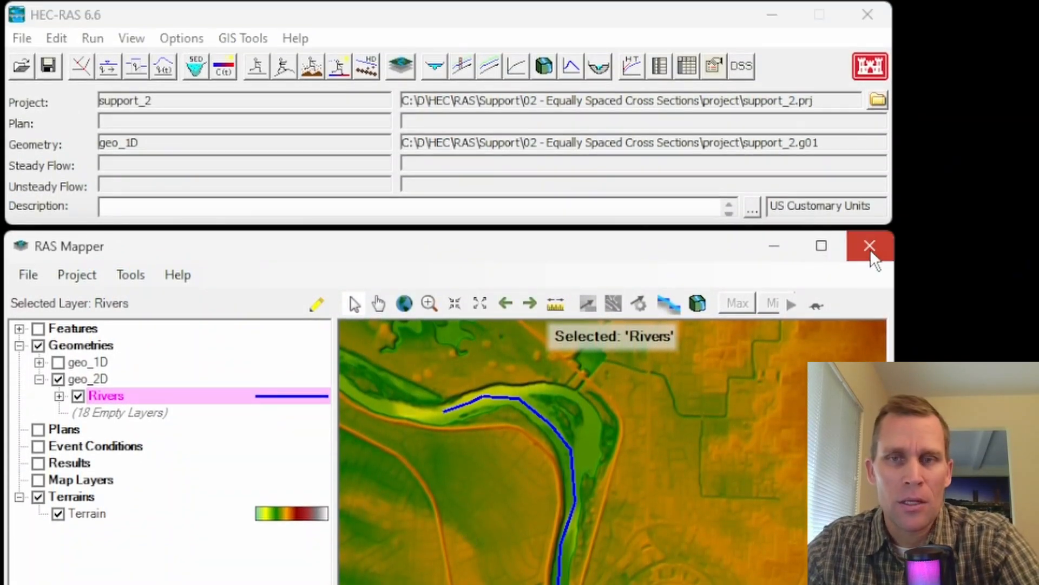
{"action": "left_click", "coordinate": [869, 247]}
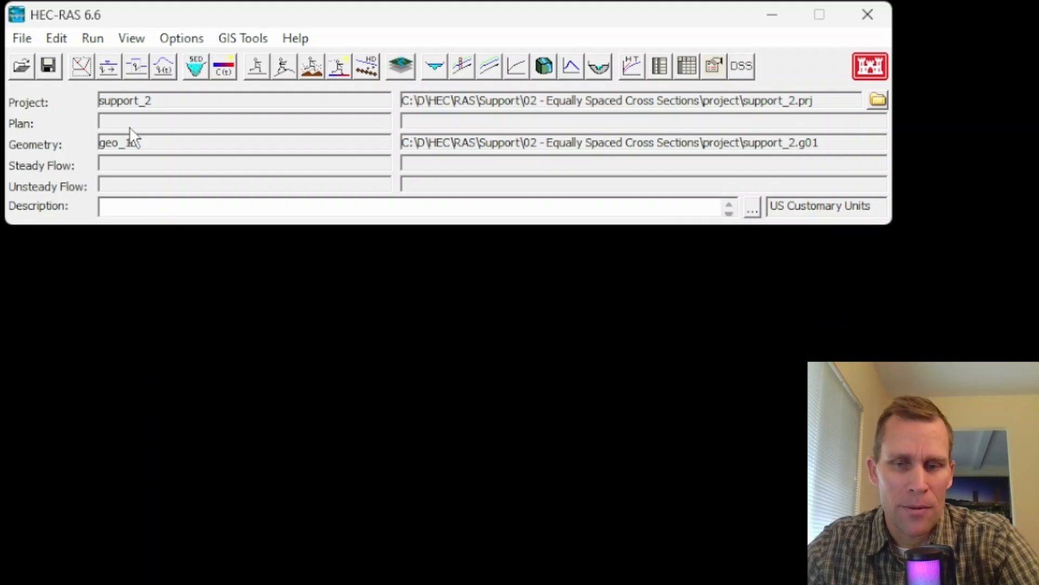
Step: Open the geo_2D geometry file in the Geometric Data editor in place of geo_1D
{"action": "left_click", "coordinate": [59, 38]}
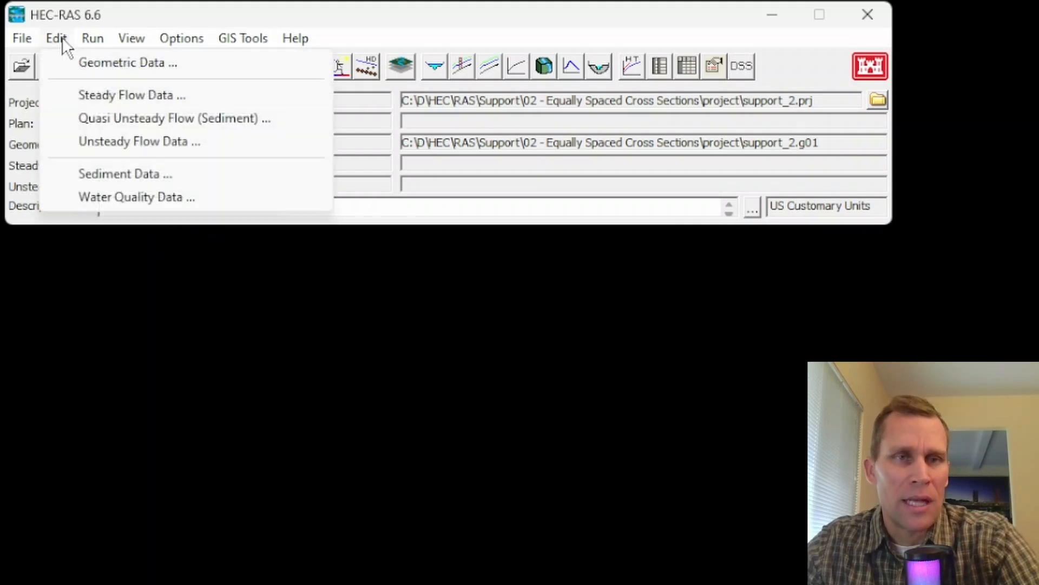
{"action": "left_click", "coordinate": [89, 64]}
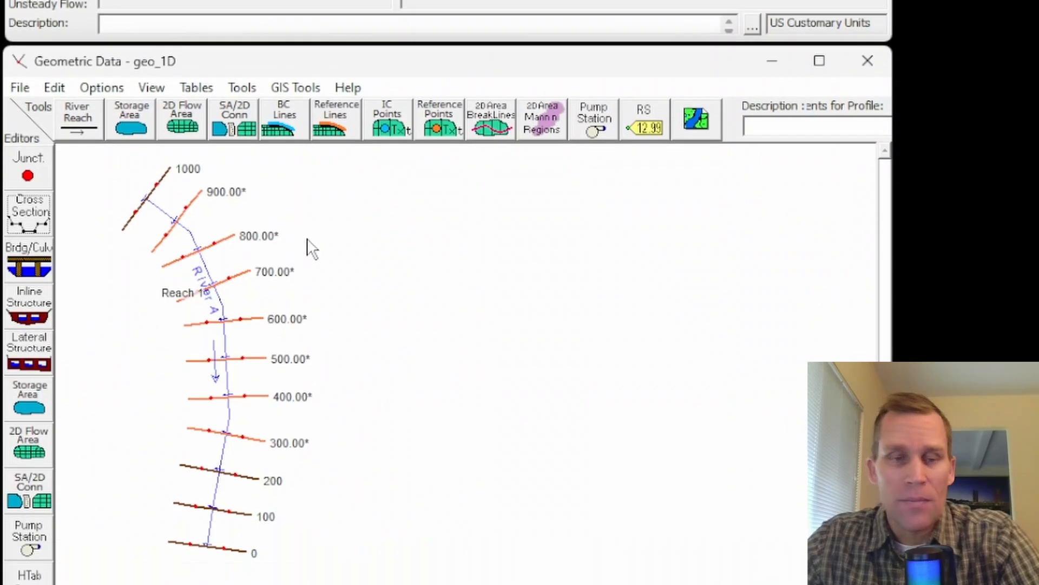
{"action": "left_click", "coordinate": [21, 48]}
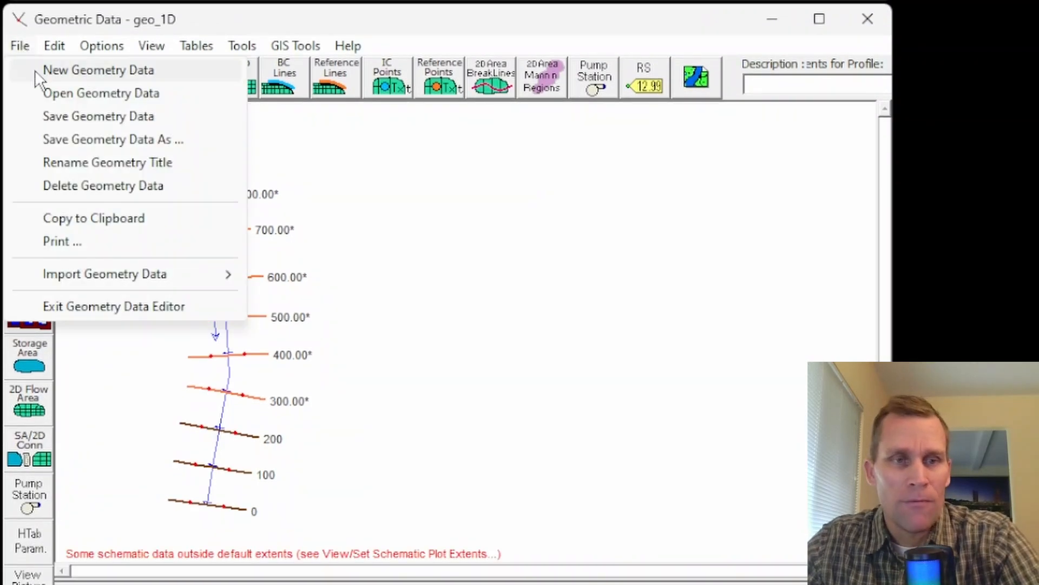
{"action": "left_click", "coordinate": [58, 93]}
{"action": "left_click", "coordinate": [322, 107]}
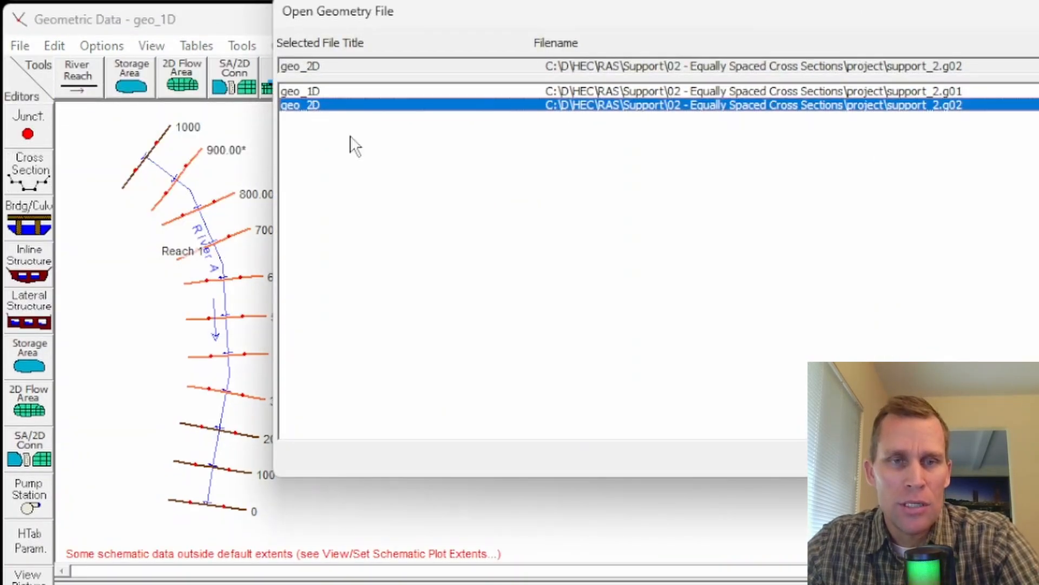
{"action": "key", "text": "Return"}
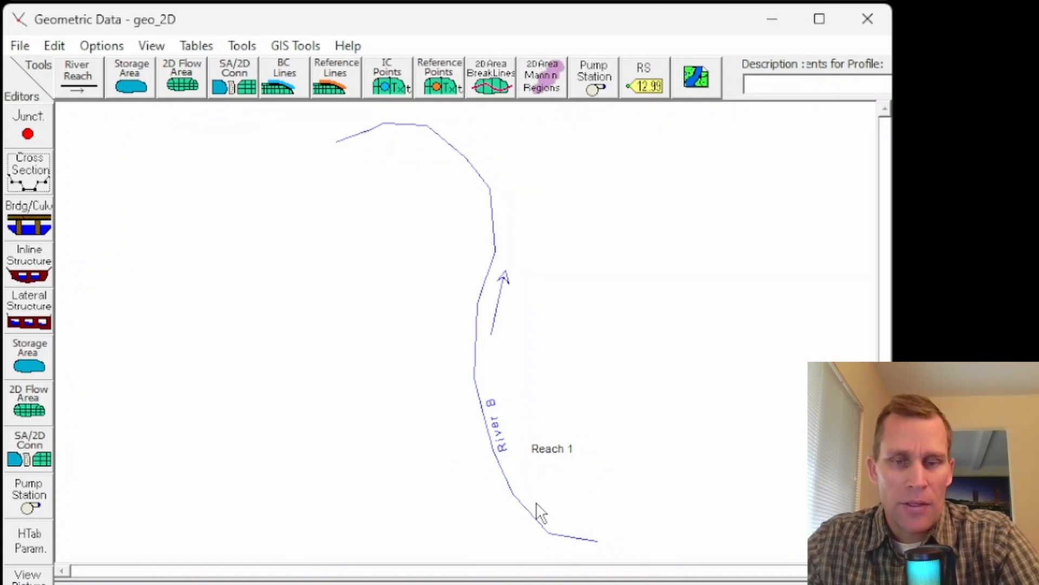
Step: Add and apply a cross section at river station 0 on River B, stations 0 to 210, Manning's n 0.05/0.03/0.05, banks at 60 and 150
{"action": "left_click", "coordinate": [31, 184]}
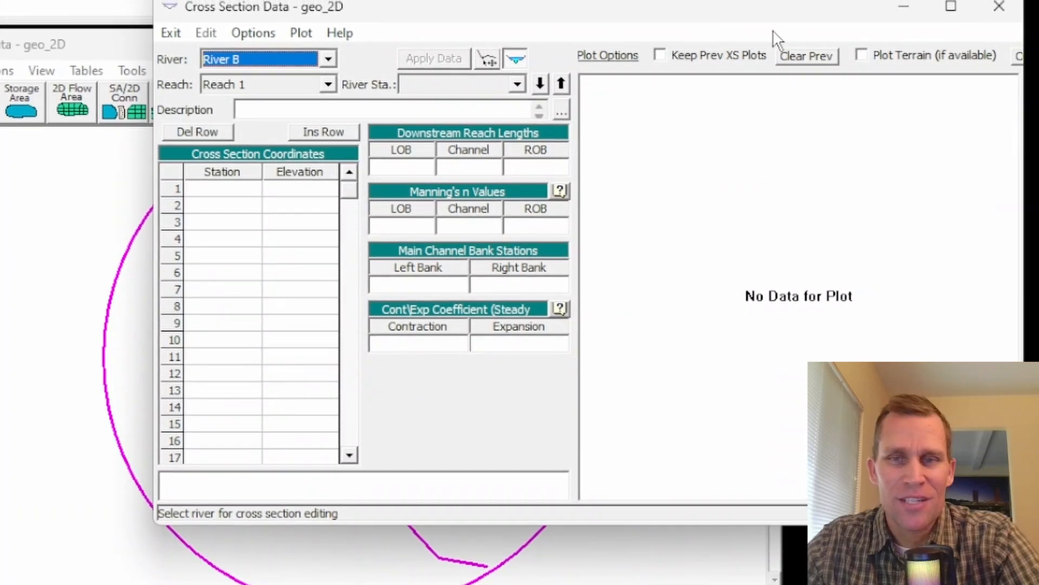
{"action": "left_click", "coordinate": [253, 33]}
{"action": "left_click", "coordinate": [285, 55]}
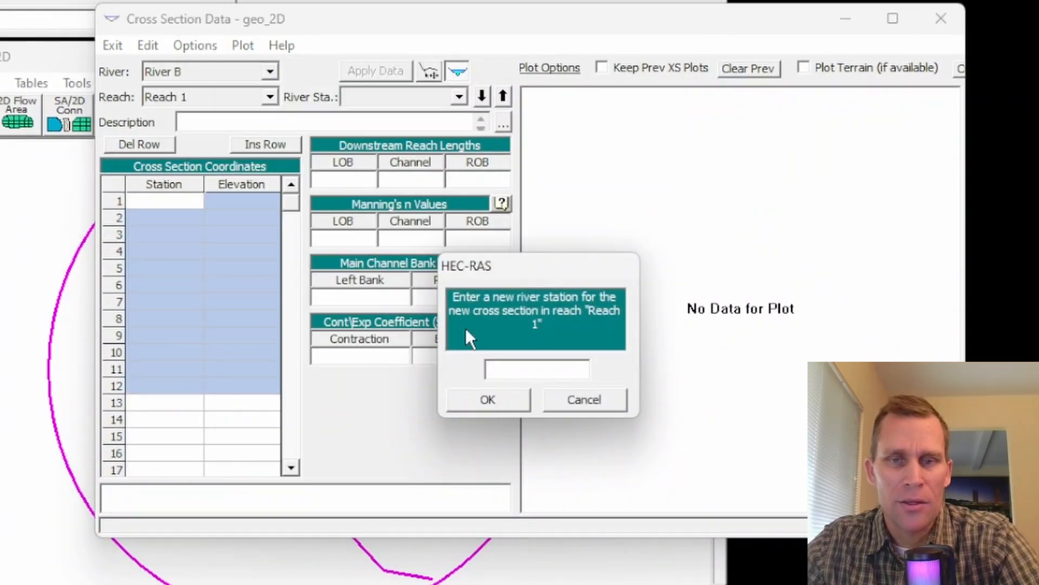
{"action": "type", "text": "0"}
{"action": "left_click", "coordinate": [491, 400]}
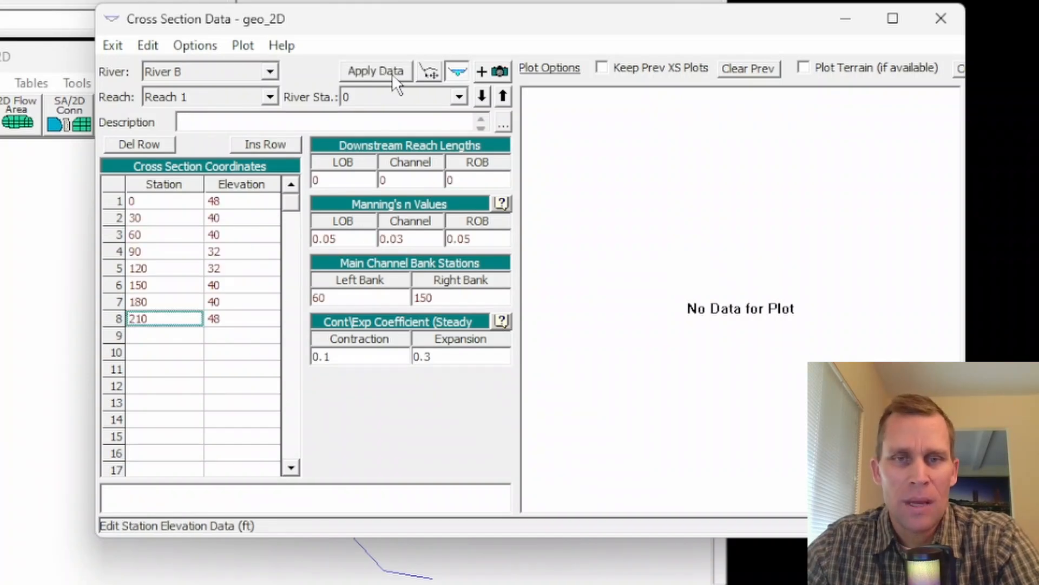
{"action": "left_click", "coordinate": [397, 82]}
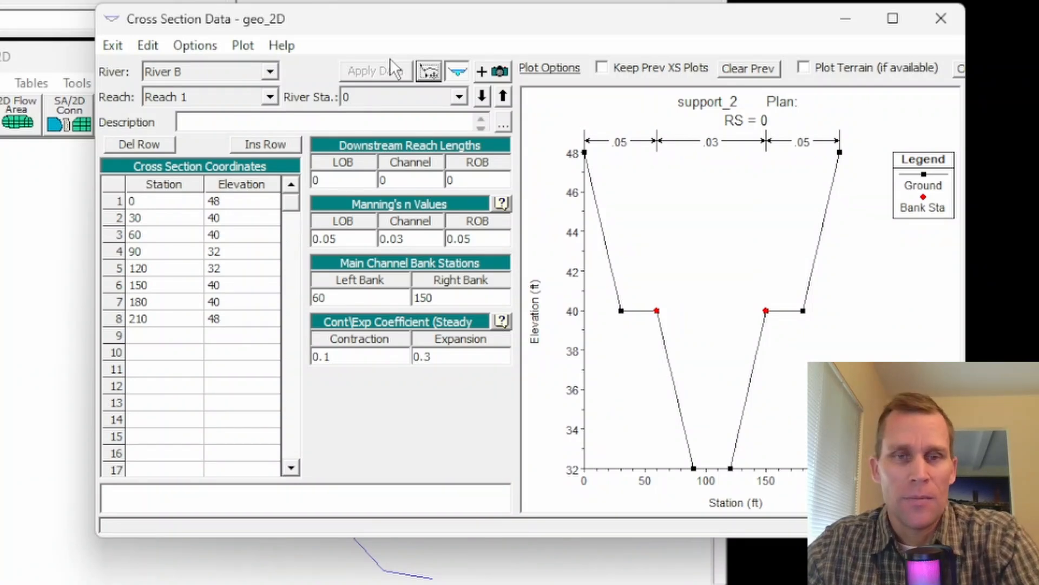
Step: Copy the cross section at river station 0 to a new river station 1000 on River B, Reach 1
{"action": "left_click", "coordinate": [194, 47]}
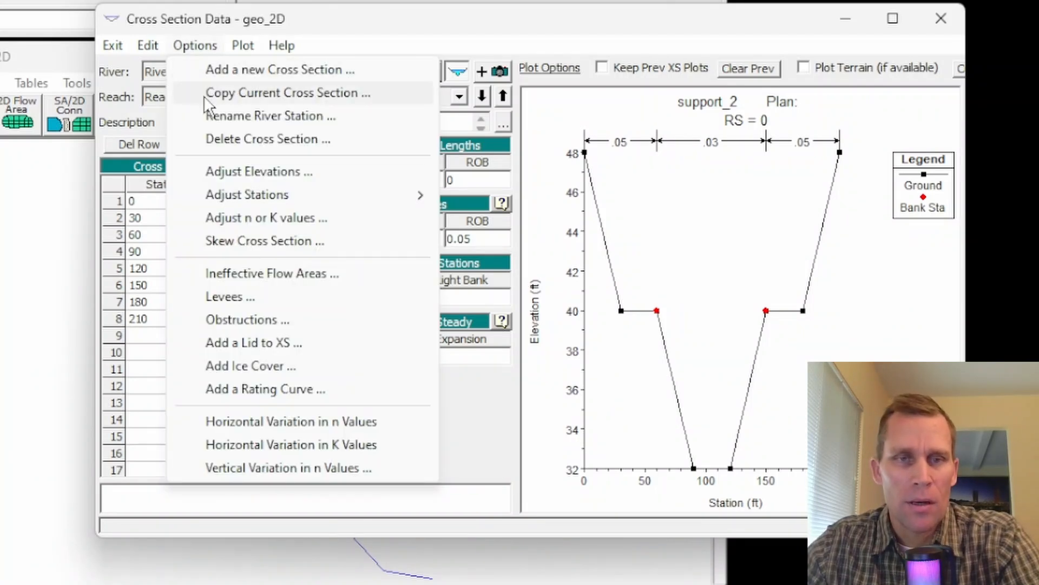
{"action": "left_click", "coordinate": [230, 94]}
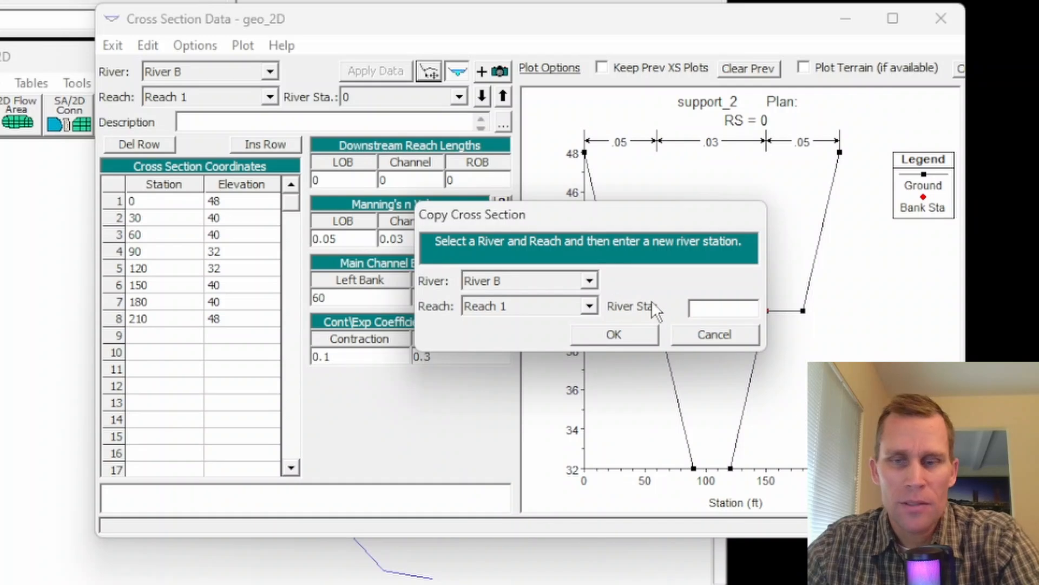
{"action": "type", "text": "1000"}
{"action": "left_click", "coordinate": [631, 336]}
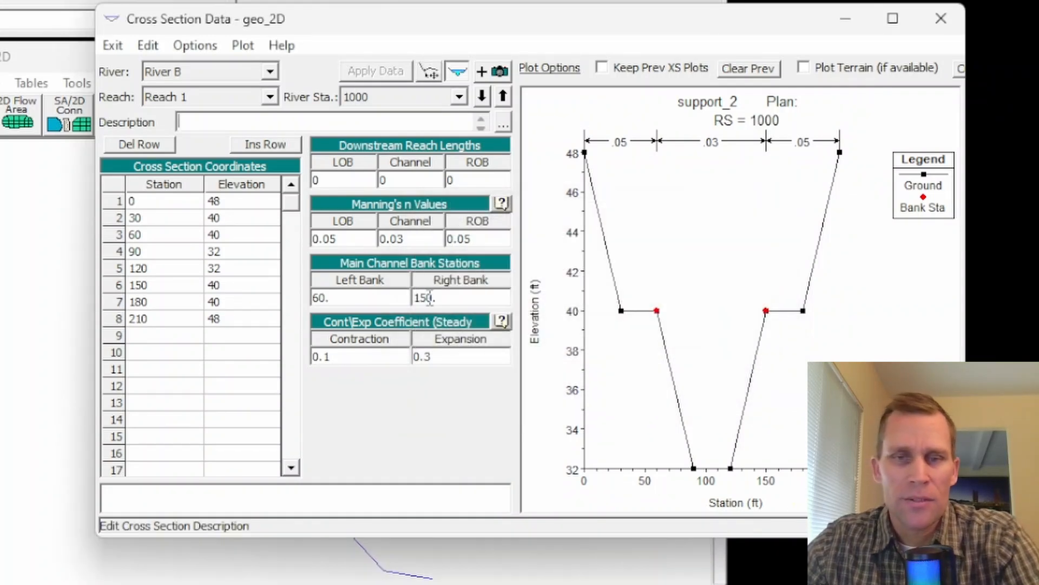
Step: Set the downstream reach lengths of cross section 1000 to 1000 for the left overbank, channel and right overbank
{"action": "left_click", "coordinate": [336, 179]}
{"action": "type", "text": "1000"}
{"action": "key", "text": "Tab"}
{"action": "type", "text": "1000"}
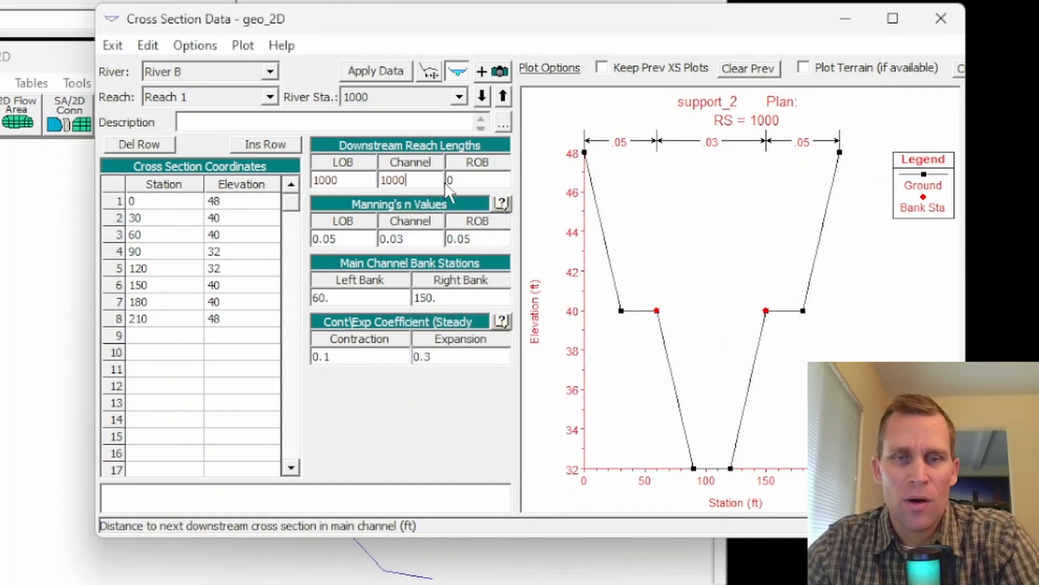
{"action": "key", "text": "Tab"}
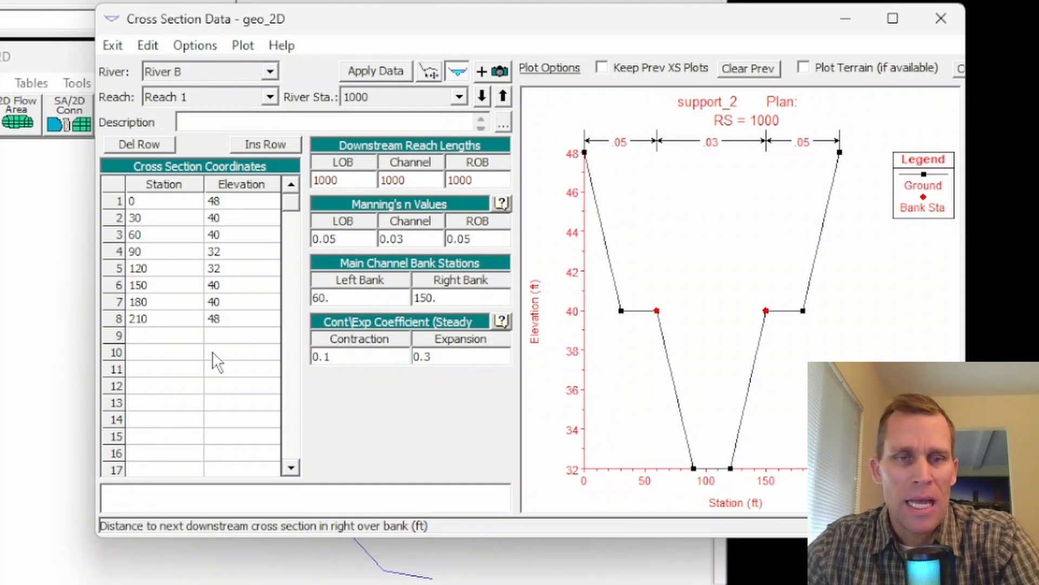
Step: Raise all elevations of cross section 1000 by 2 ft, apply the data and close the cross section editor
{"action": "left_click", "coordinate": [204, 40]}
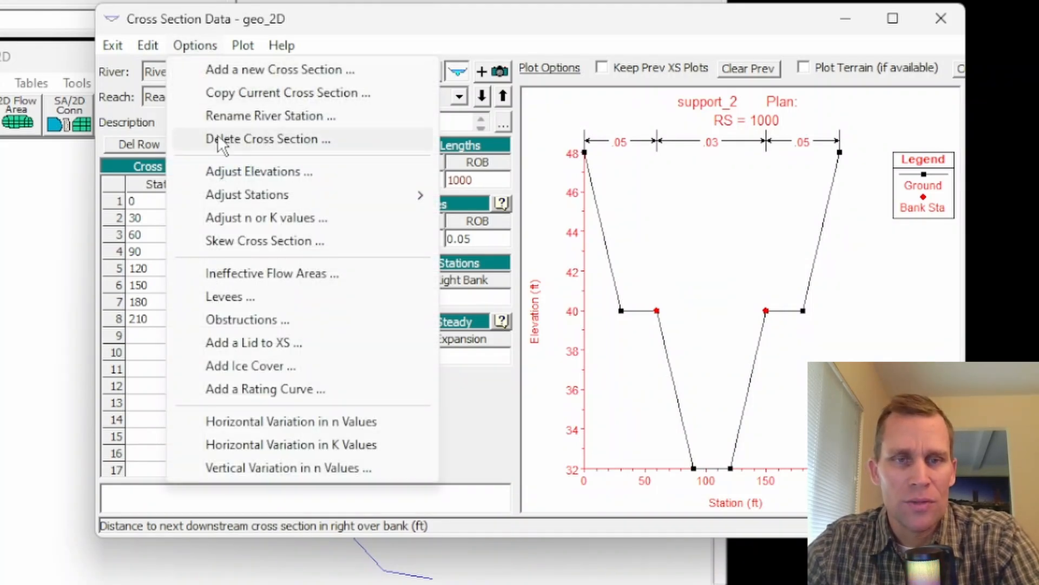
{"action": "left_click", "coordinate": [237, 171]}
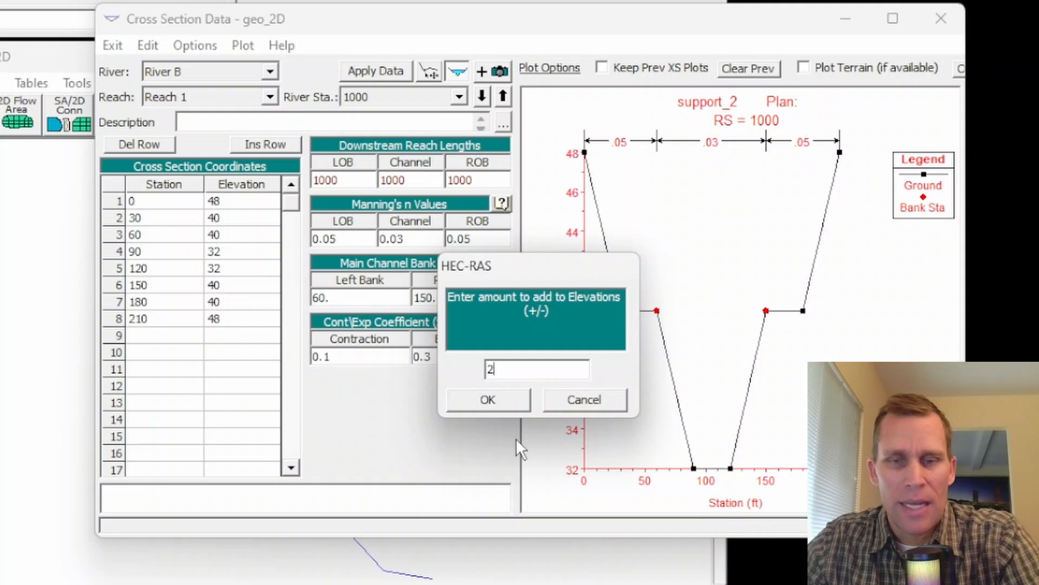
{"action": "left_click", "coordinate": [498, 398]}
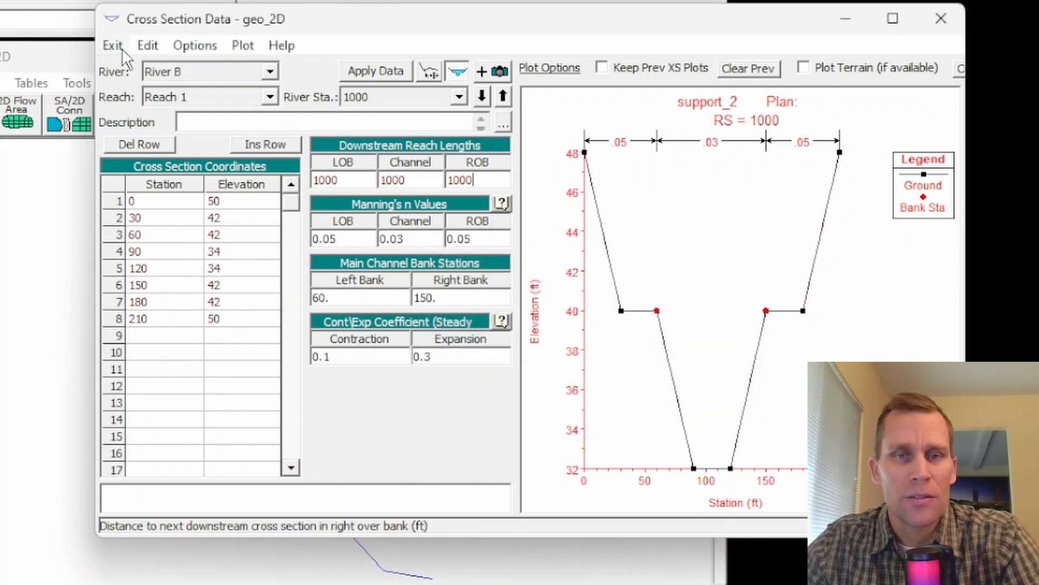
{"action": "left_click", "coordinate": [378, 71]}
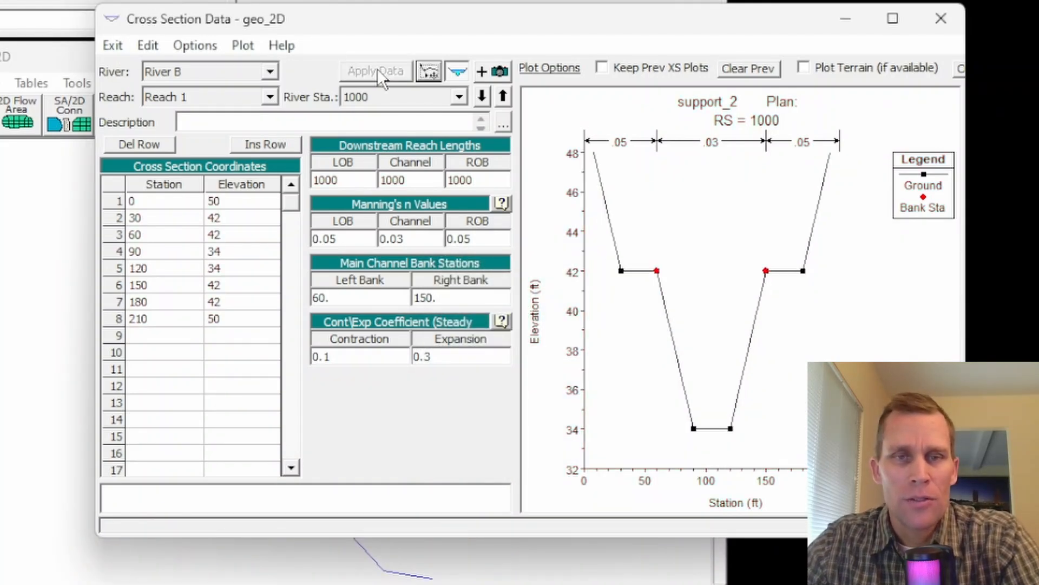
{"action": "left_click", "coordinate": [941, 19]}
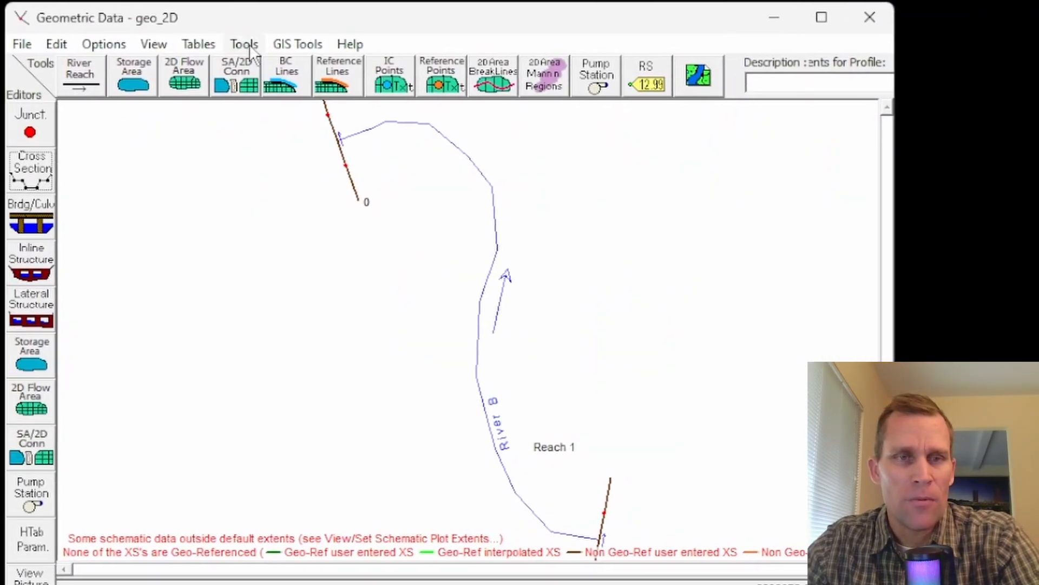
Step: Interpolate cross sections within River B, Reach 1 at a maximum distance of 100, then save the geometry data
{"action": "left_click", "coordinate": [247, 46]}
{"action": "mouse_move", "coordinate": [281, 70]}
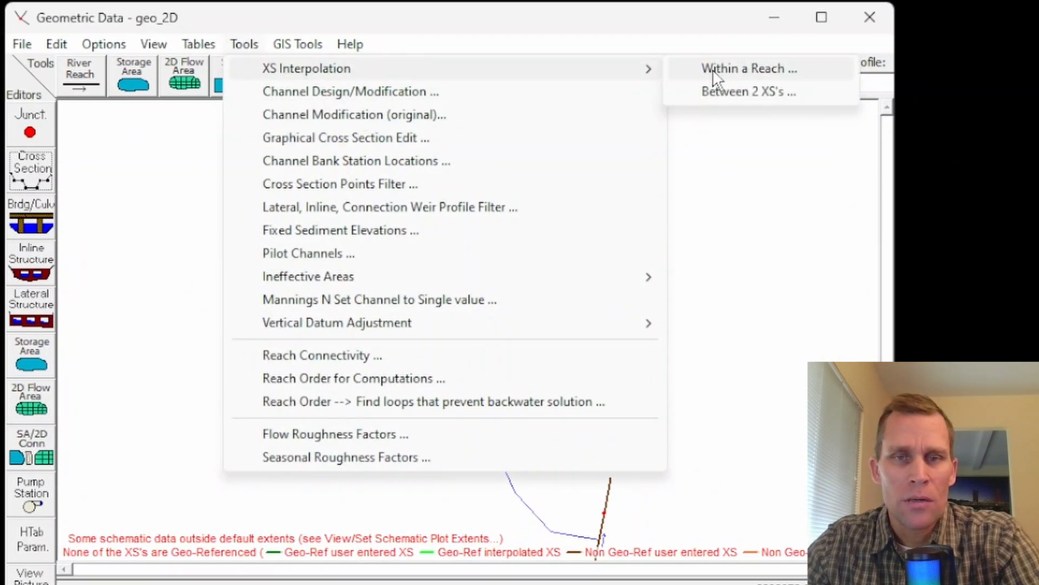
{"action": "left_click", "coordinate": [726, 69]}
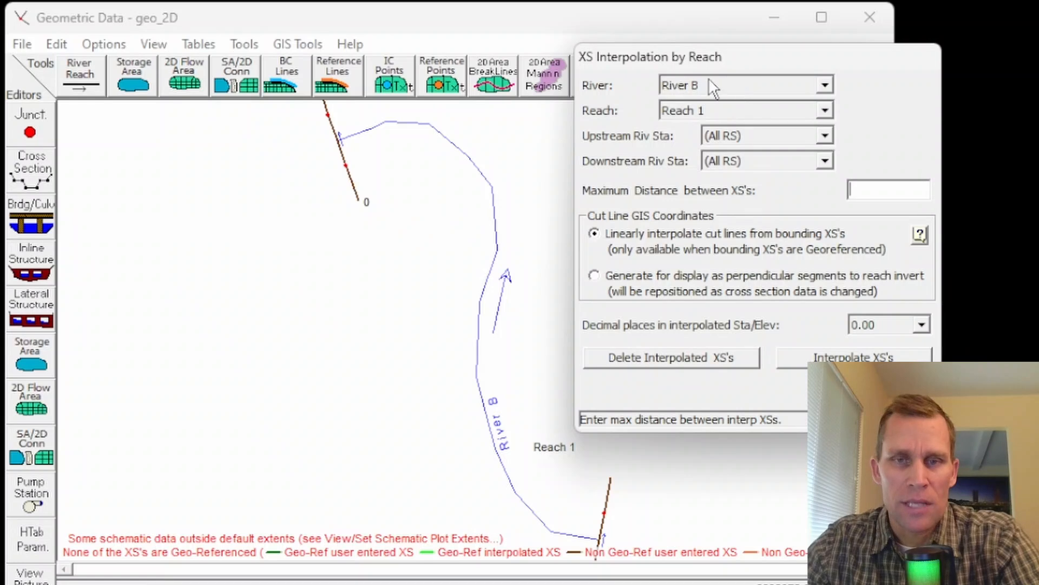
{"action": "type", "text": "100"}
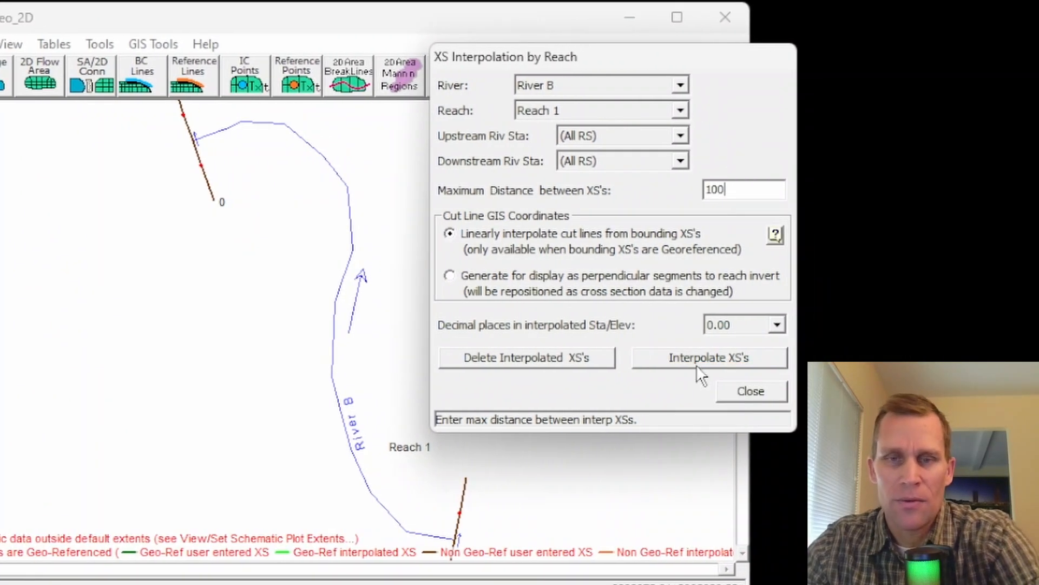
{"action": "left_click", "coordinate": [704, 364]}
{"action": "left_click", "coordinate": [741, 390]}
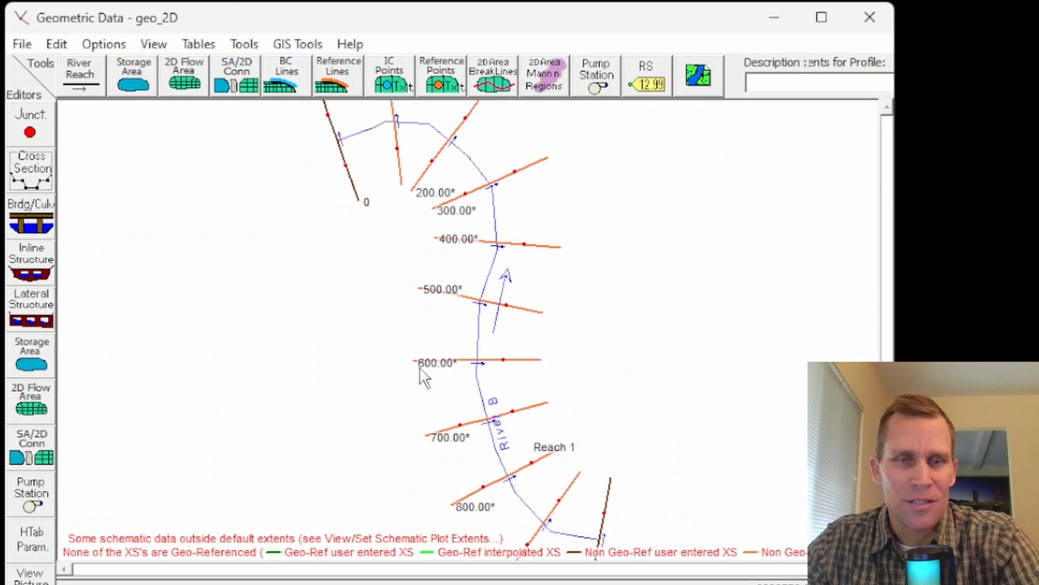
{"action": "left_click", "coordinate": [21, 46]}
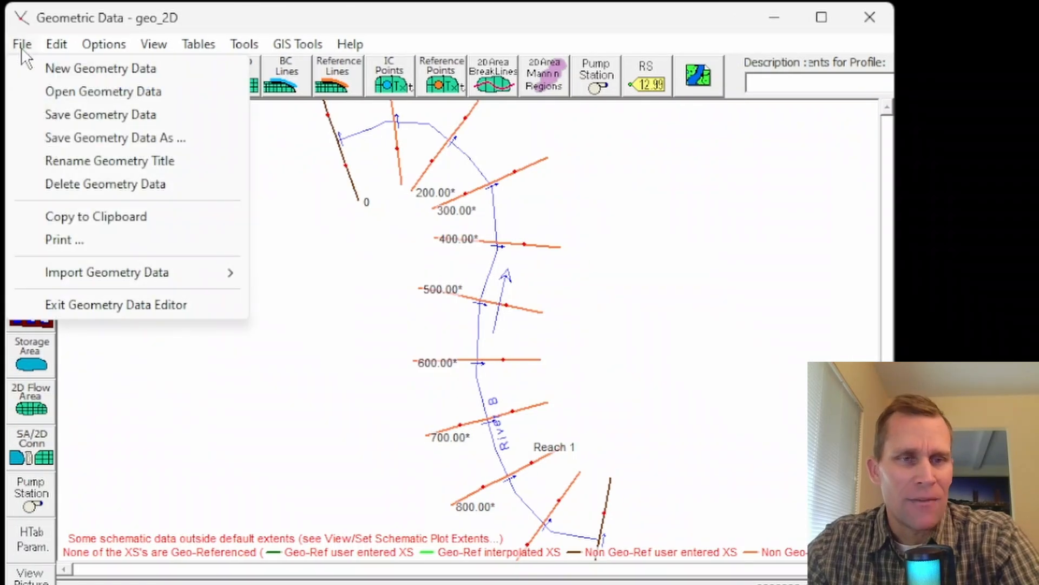
{"action": "left_click", "coordinate": [65, 115]}
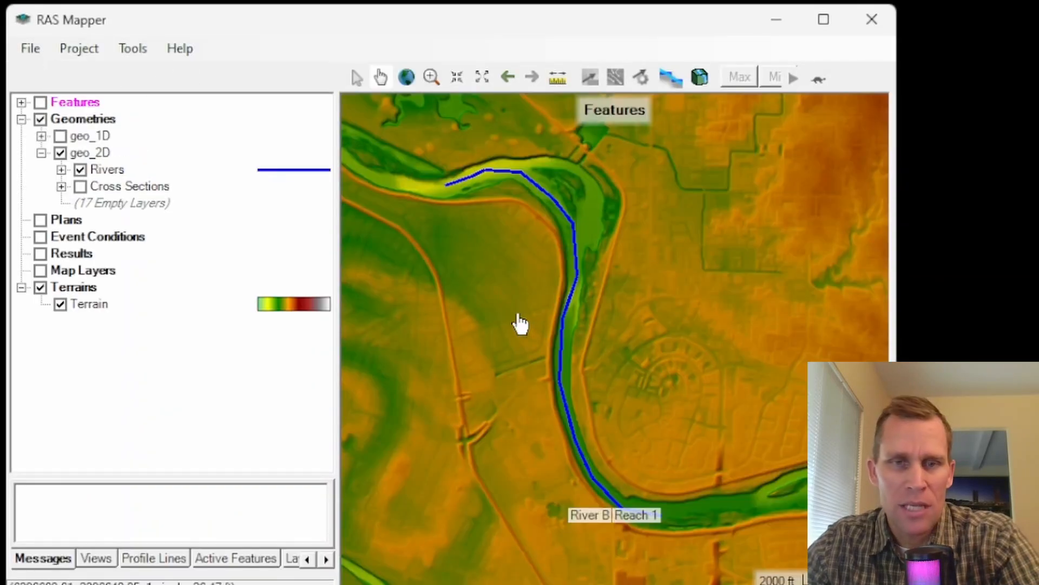
Step: In RAS Mapper, display the geo_2D cross sections over the terrain and inspect the ones around the river's upper bend
{"action": "left_click", "coordinate": [79, 187]}
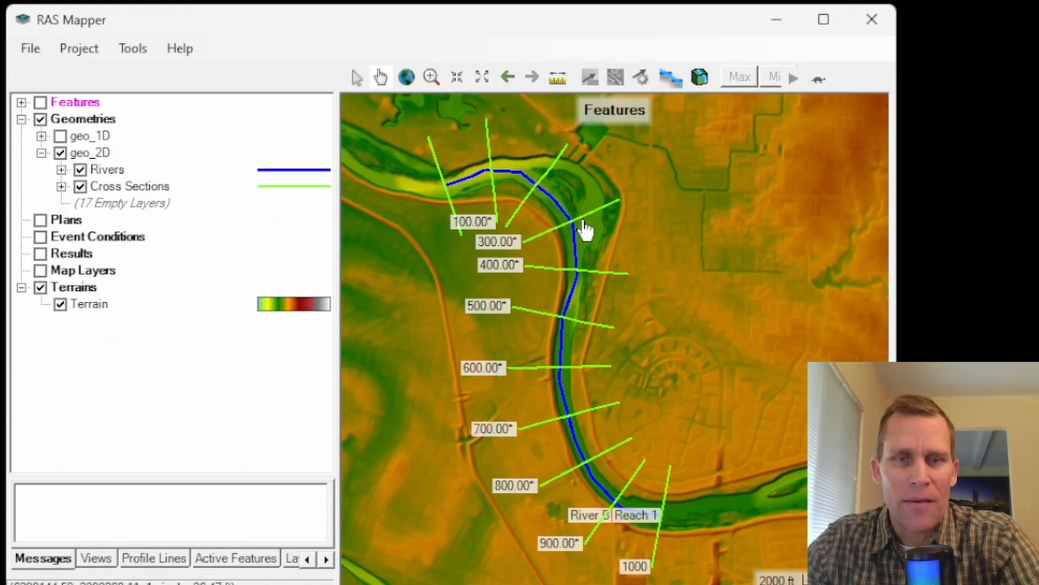
{"action": "scroll", "coordinate": [455, 174], "scroll_direction": "up", "scroll_amount": 5}
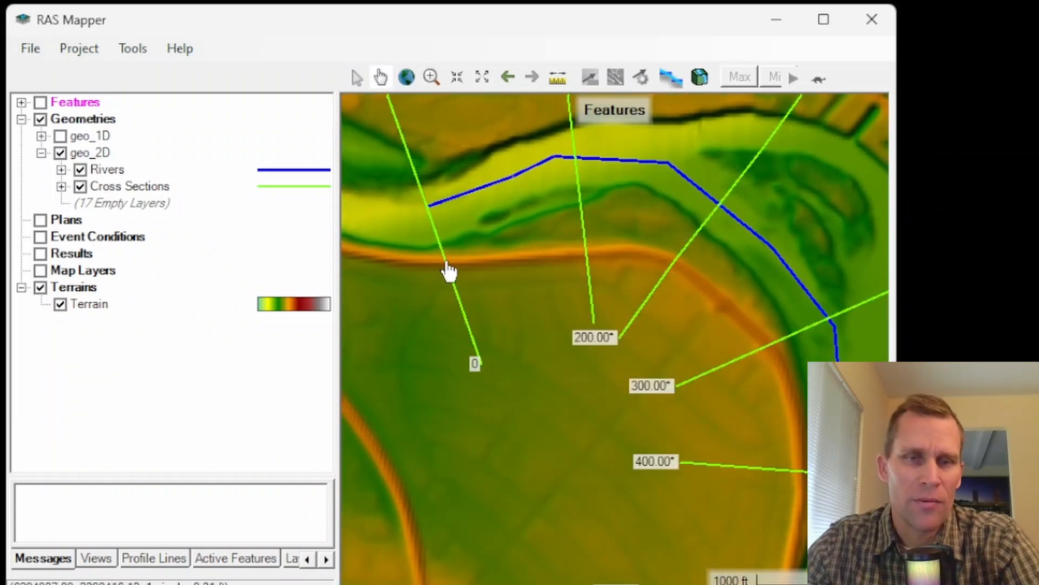
{"action": "scroll", "coordinate": [449, 271], "scroll_direction": "down", "scroll_amount": 2}
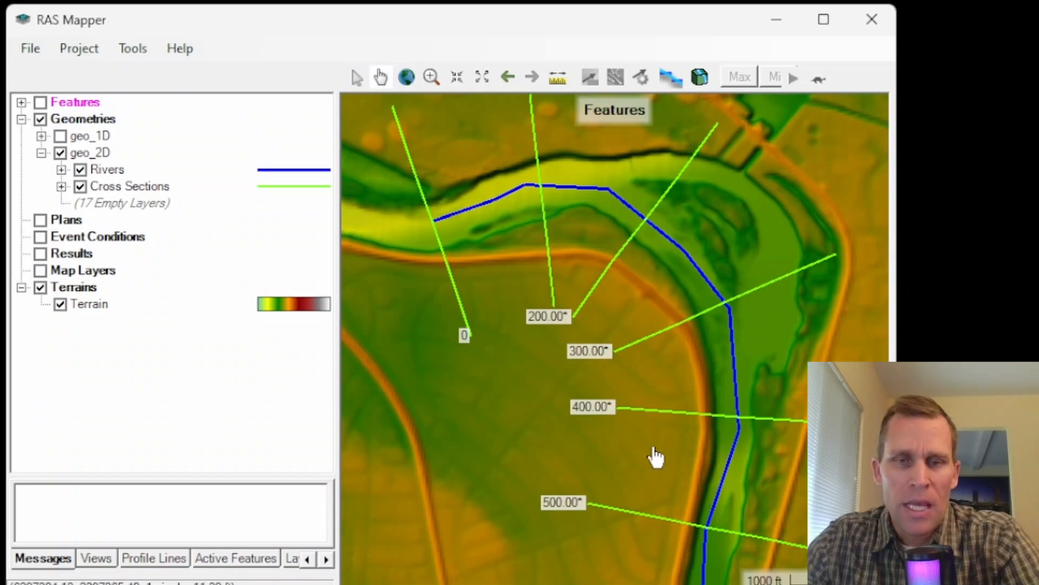
{"action": "left_click_drag", "start_coordinate": [677, 386], "coordinate": [544, 448]}
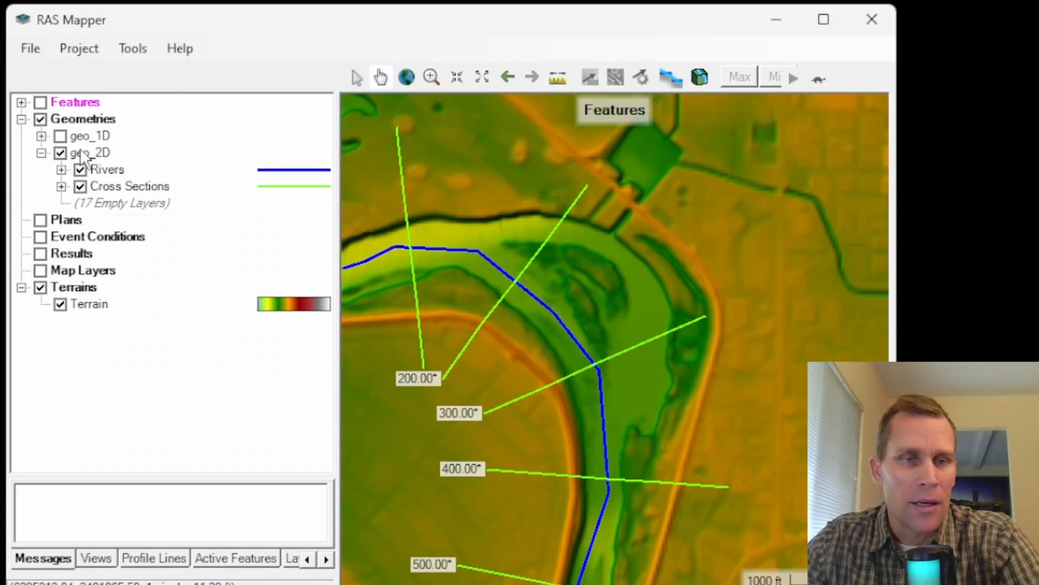
Step: Edit the Cross Sections layer to extend the east end of cross section 300 outward, then stop editing and save the edits
{"action": "right_click", "coordinate": [108, 188]}
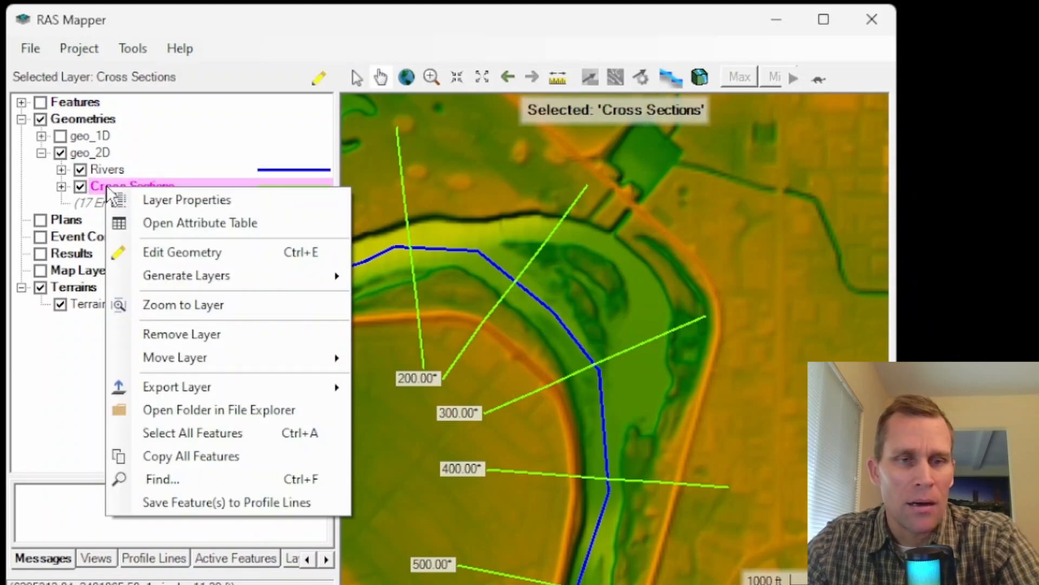
{"action": "left_click", "coordinate": [158, 249]}
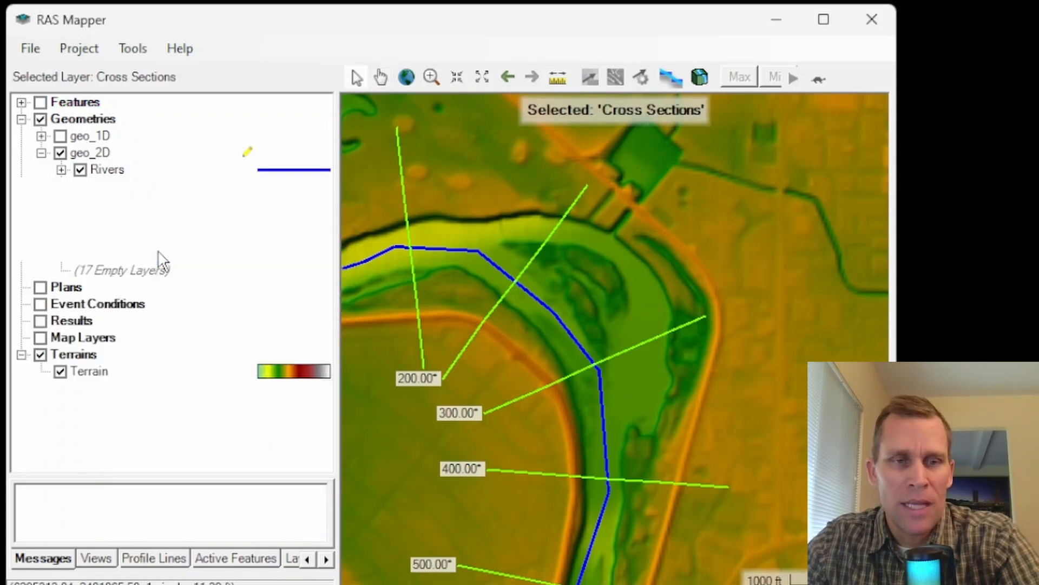
{"action": "left_click", "coordinate": [703, 319]}
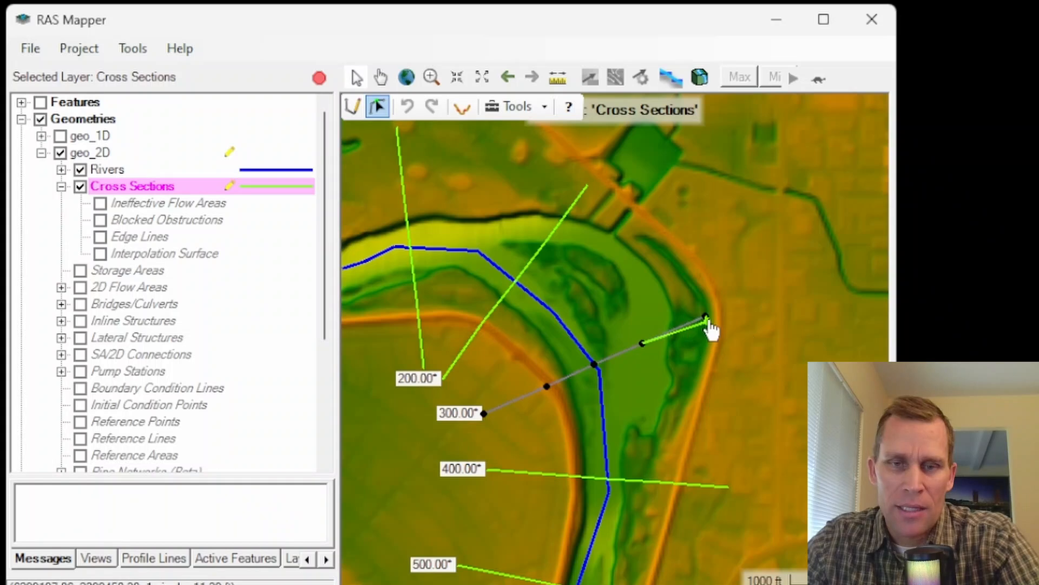
{"action": "left_click_drag", "start_coordinate": [704, 318], "coordinate": [750, 297]}
{"action": "left_click", "coordinate": [319, 78]}
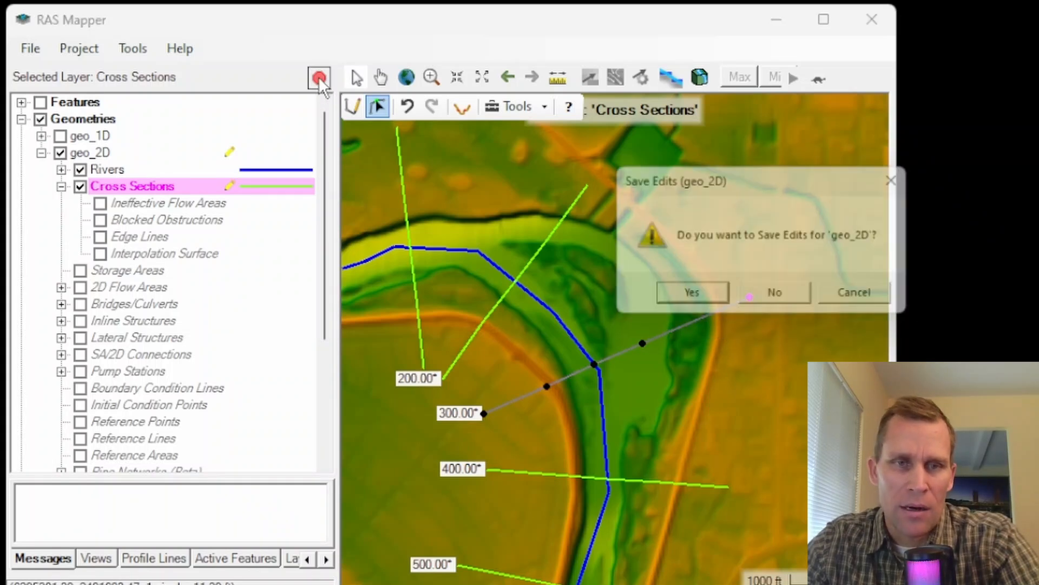
{"action": "left_click", "coordinate": [679, 294]}
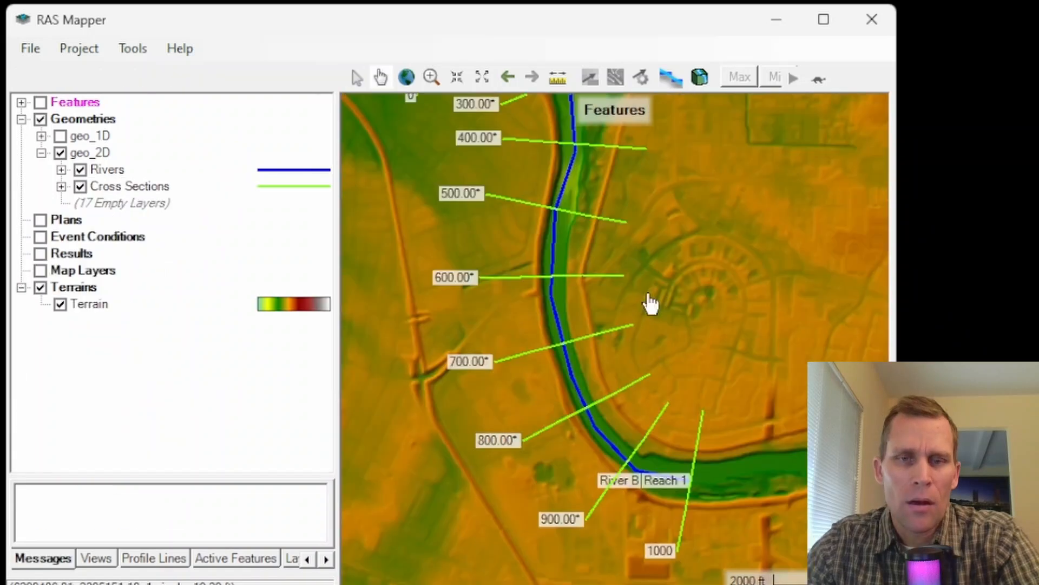
Step: Reopen the Cross Sections layer for editing and move the whole cross section 700 slightly upstream toward cross section 800
{"action": "scroll", "coordinate": [598, 359], "scroll_direction": "up", "scroll_amount": 1}
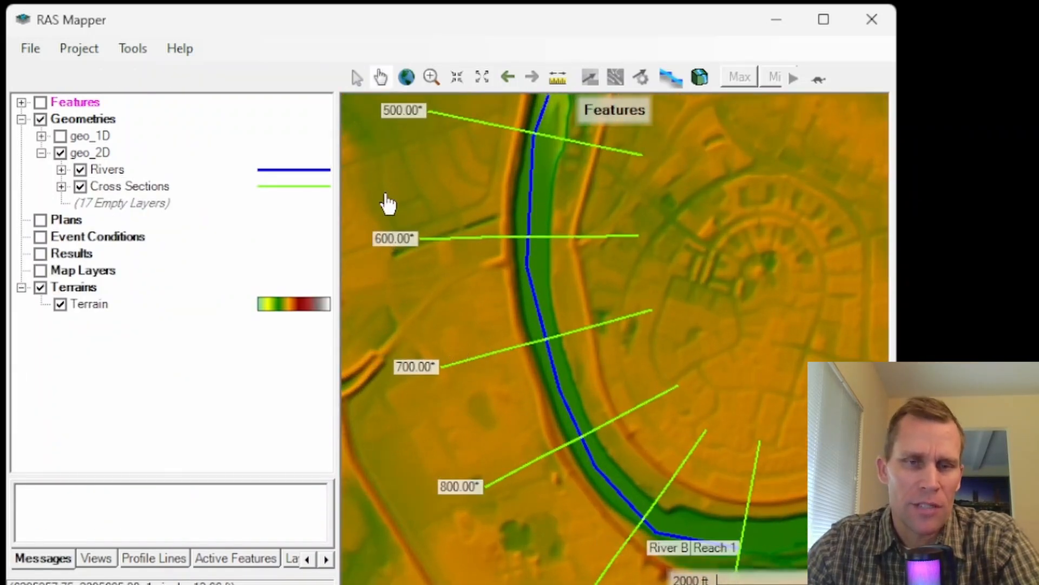
{"action": "left_click", "coordinate": [107, 189]}
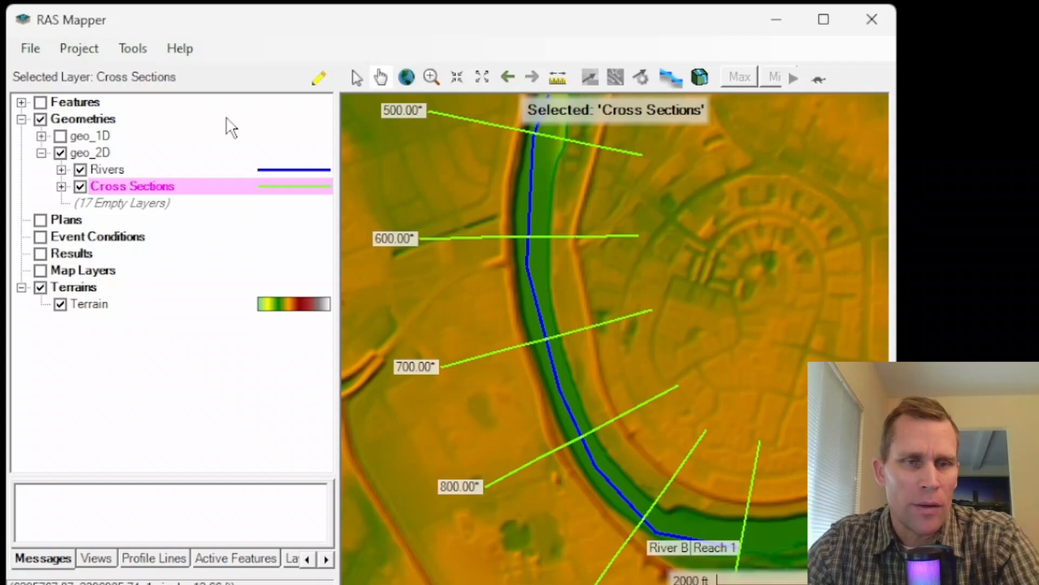
{"action": "left_click", "coordinate": [319, 79]}
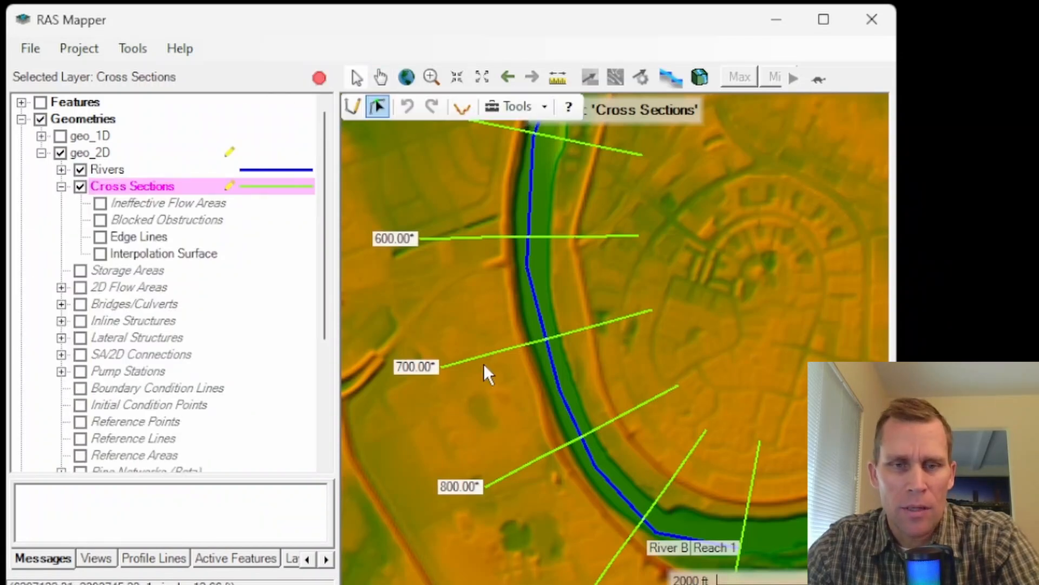
{"action": "left_click_drag", "start_coordinate": [527, 392], "coordinate": [478, 341]}
{"action": "scroll", "coordinate": [550, 364], "scroll_direction": "up", "scroll_amount": 2}
{"action": "left_click_drag", "start_coordinate": [571, 379], "coordinate": [616, 371]}
{"action": "left_click_drag", "start_coordinate": [608, 329], "coordinate": [615, 344]}
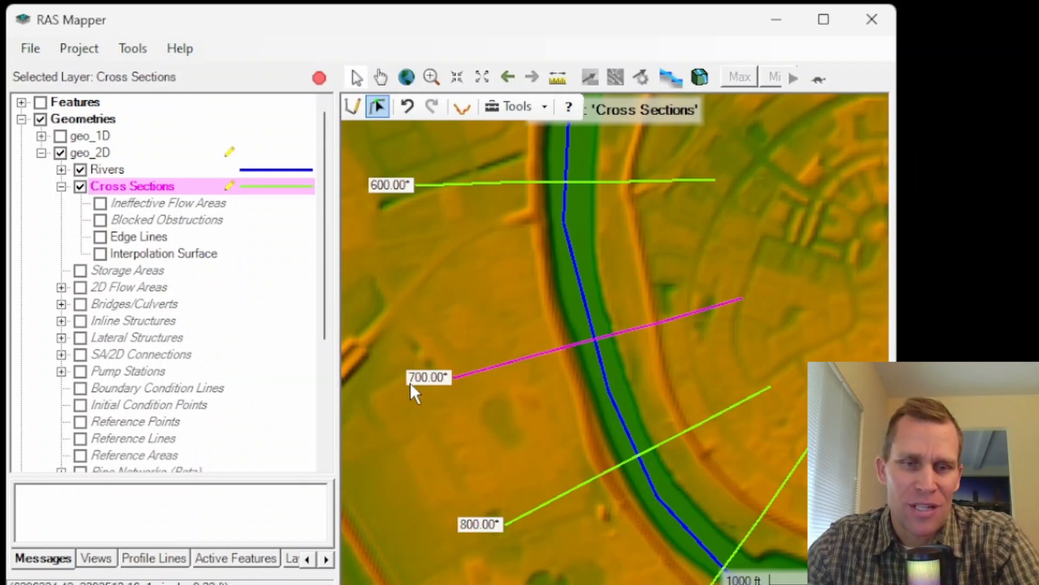
Step: Update the moved cross section 700 to match its new position on the river and open its line for vertex editing
{"action": "right_click", "coordinate": [504, 366]}
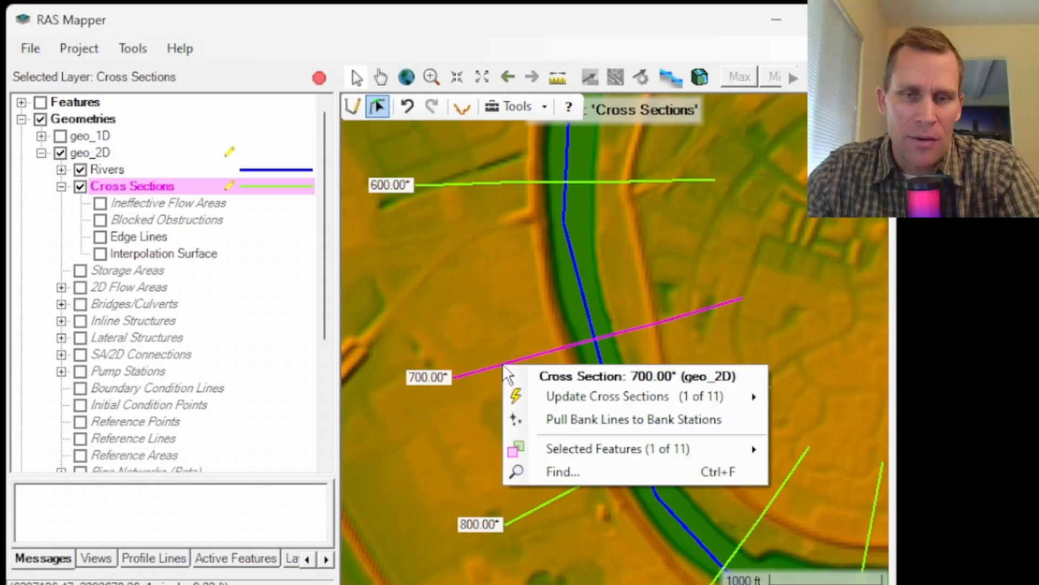
{"action": "mouse_move", "coordinate": [650, 396]}
{"action": "left_click", "coordinate": [813, 394]}
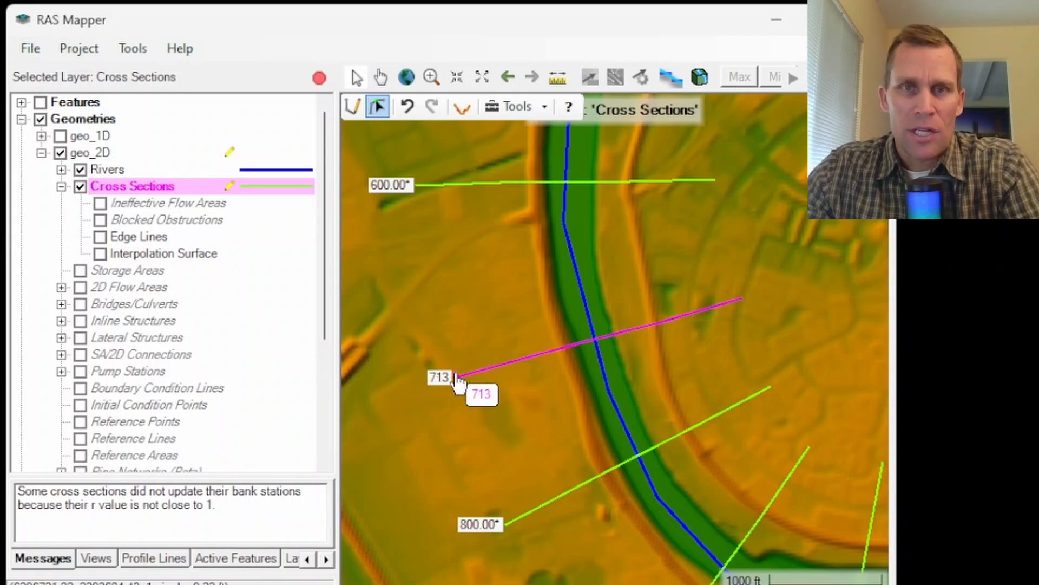
{"action": "double_click", "coordinate": [536, 355]}
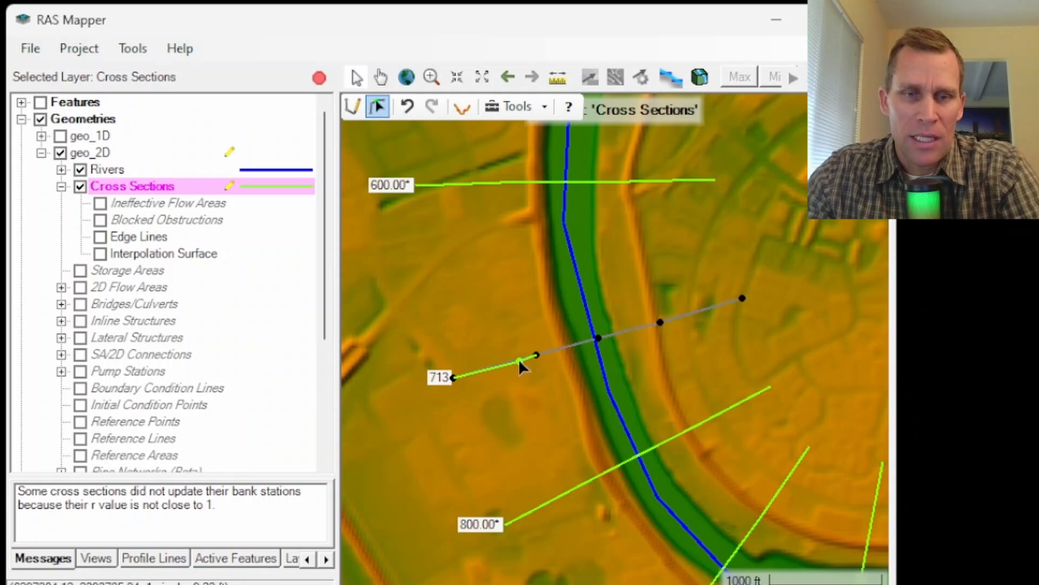